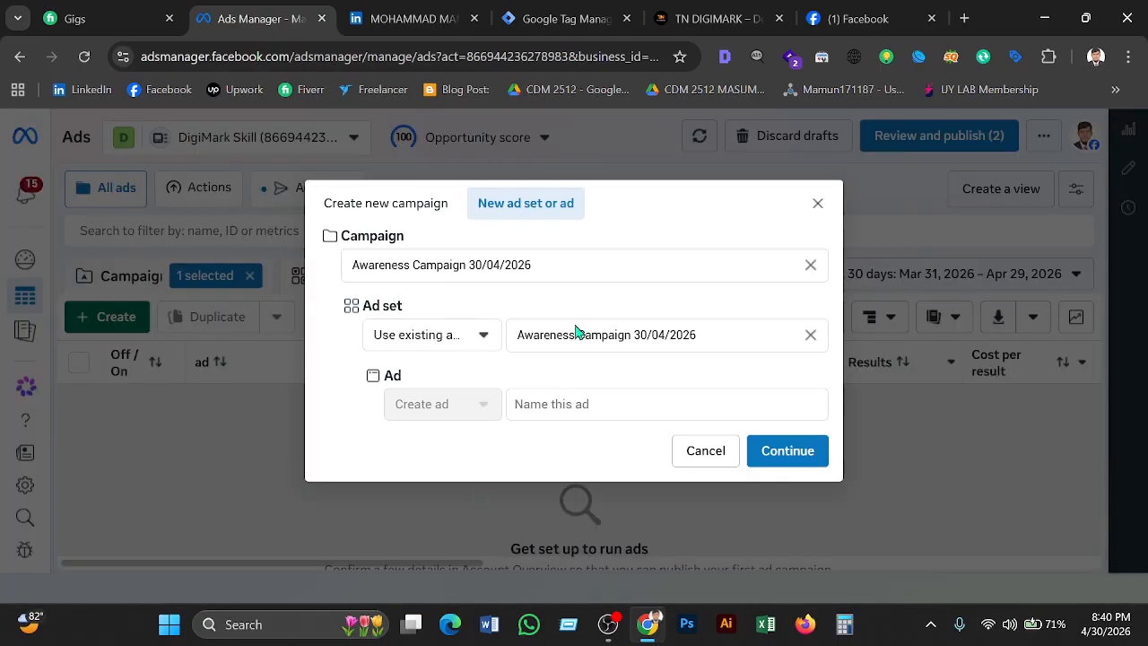
- Create a draft awareness ad in the existing Awareness Campaign 30/04/2026 ad set and return to the ad sets overview
left_click(767, 450)
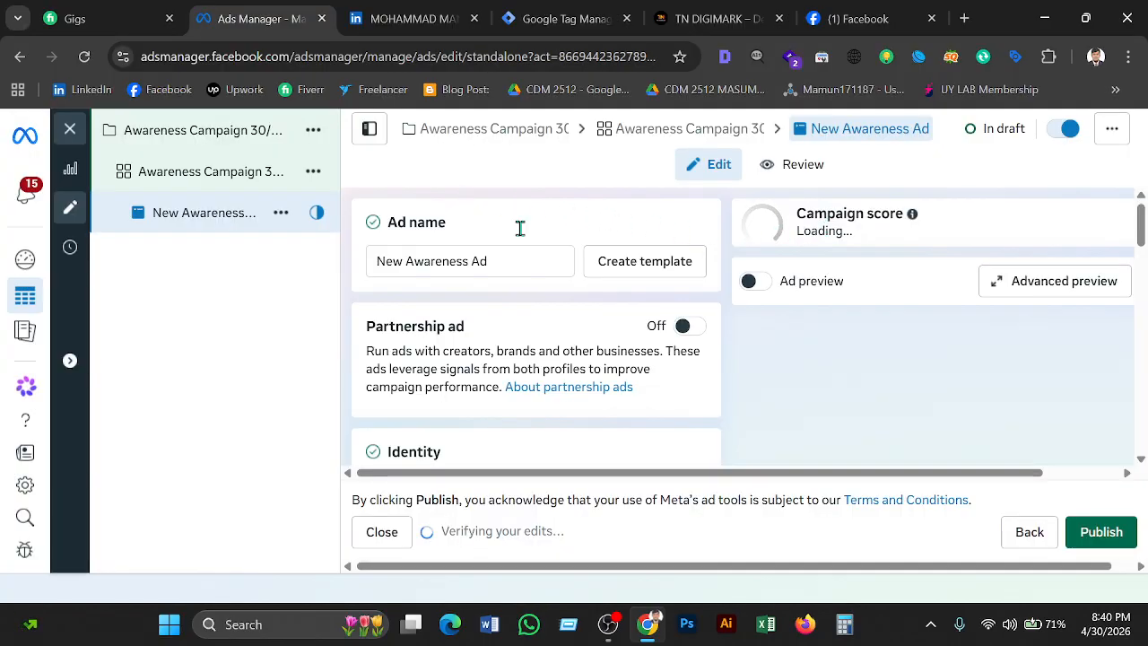
left_click(1031, 535)
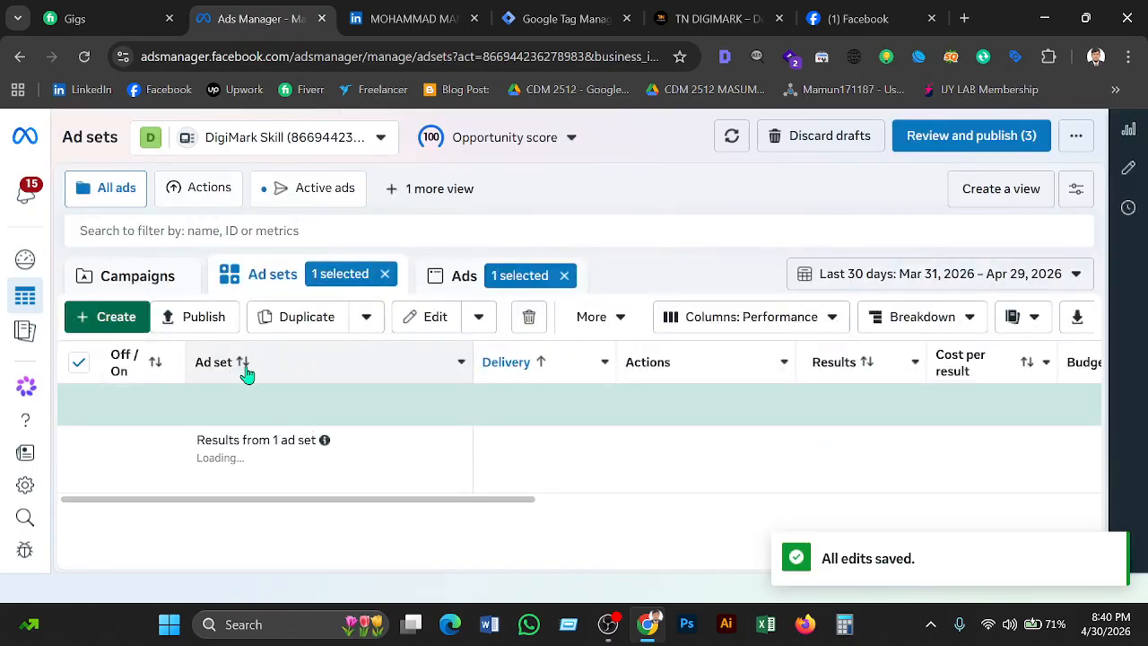
- Create a new campaign with the Auction buying type and the Leads objective
left_click(107, 321)
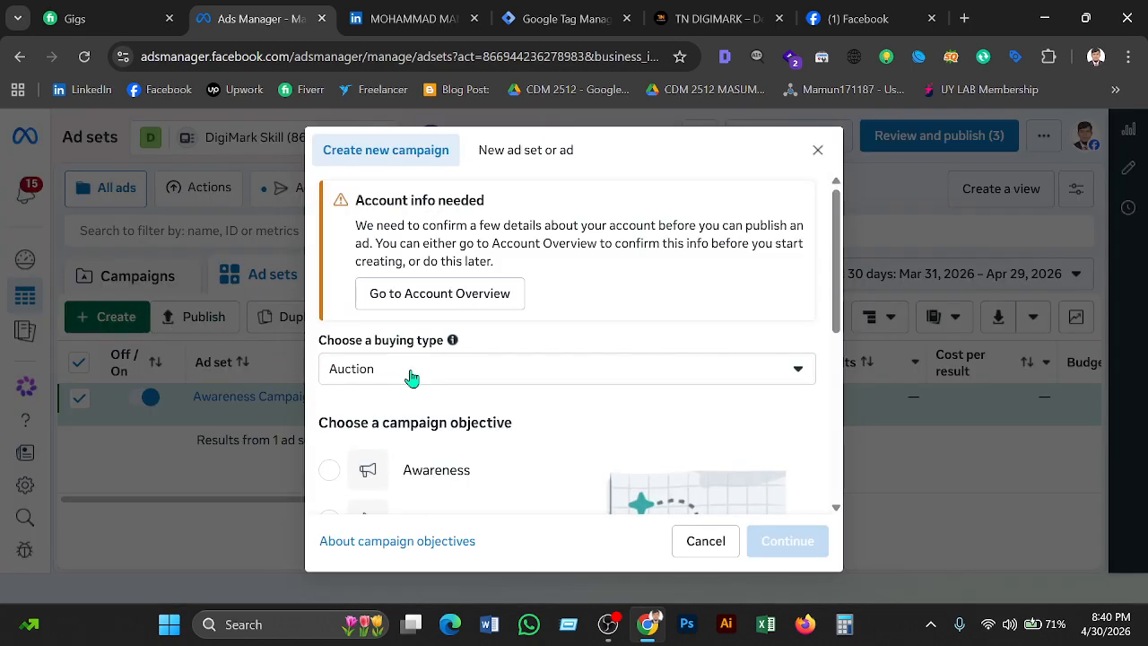
scroll(410, 377, "down", 2)
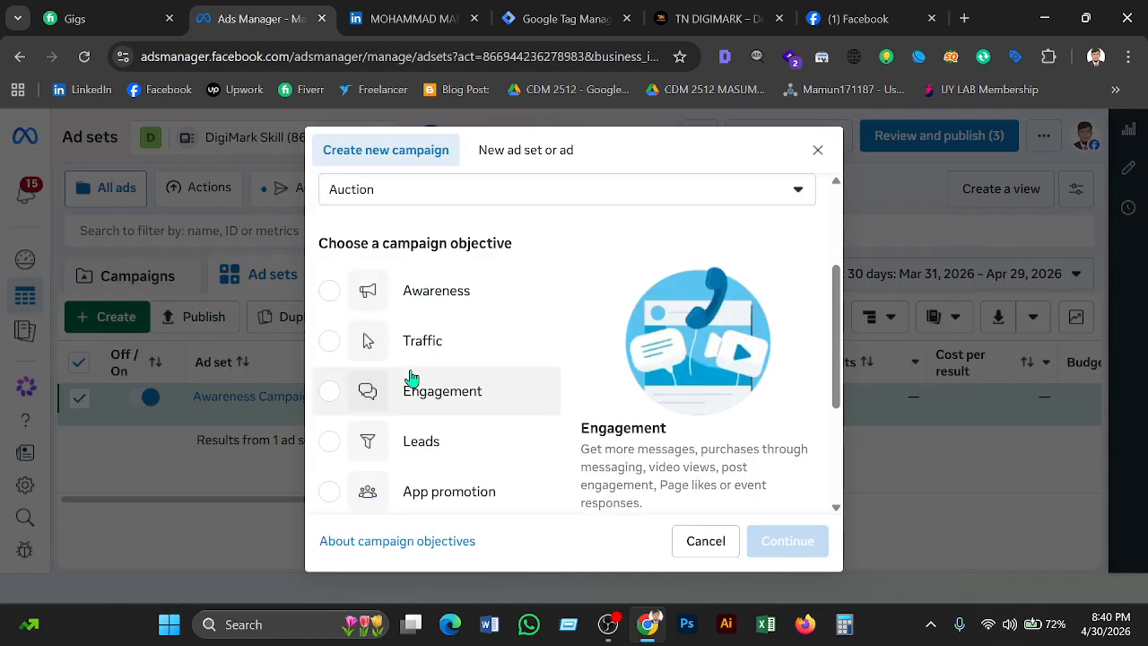
scroll(410, 377, "down", 1)
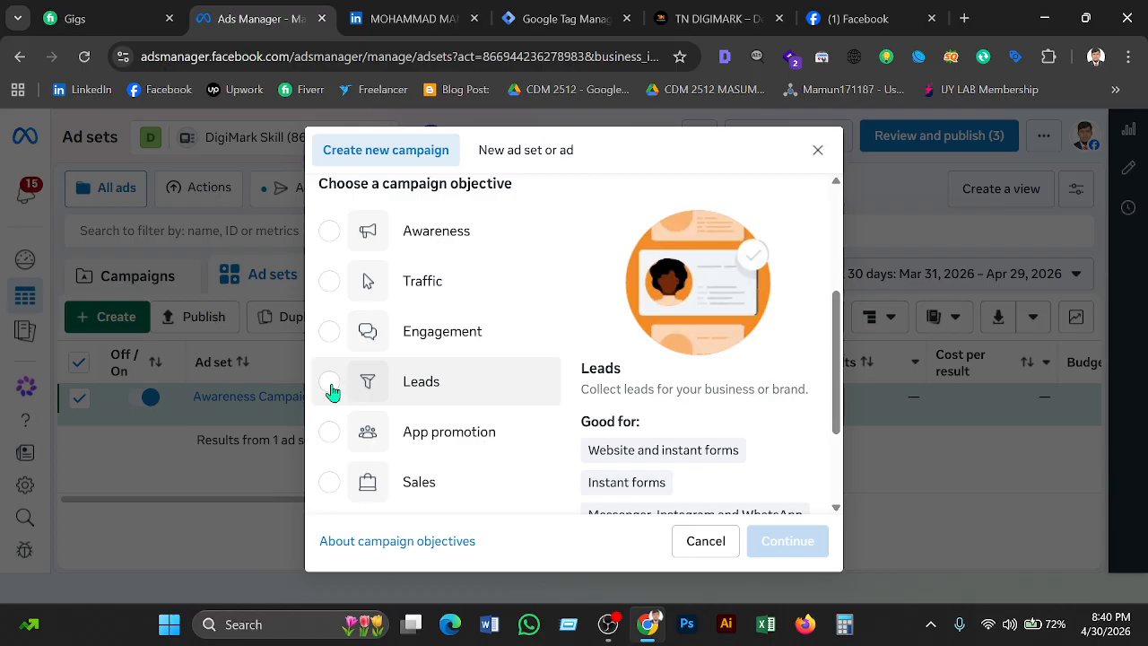
left_click(330, 386)
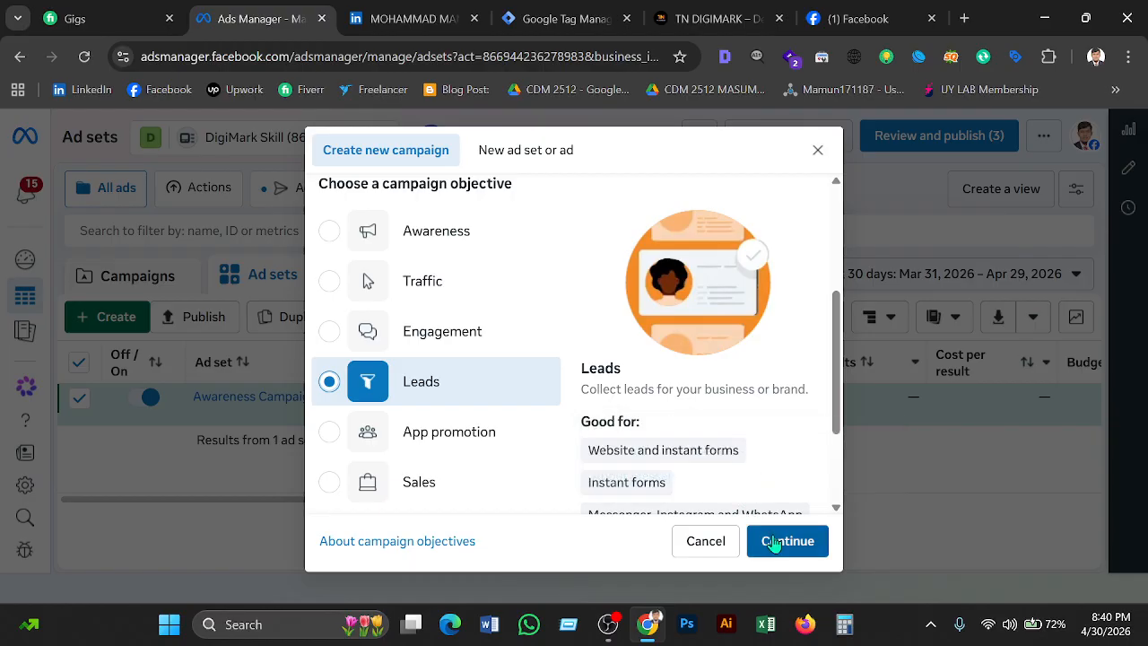
left_click(774, 542)
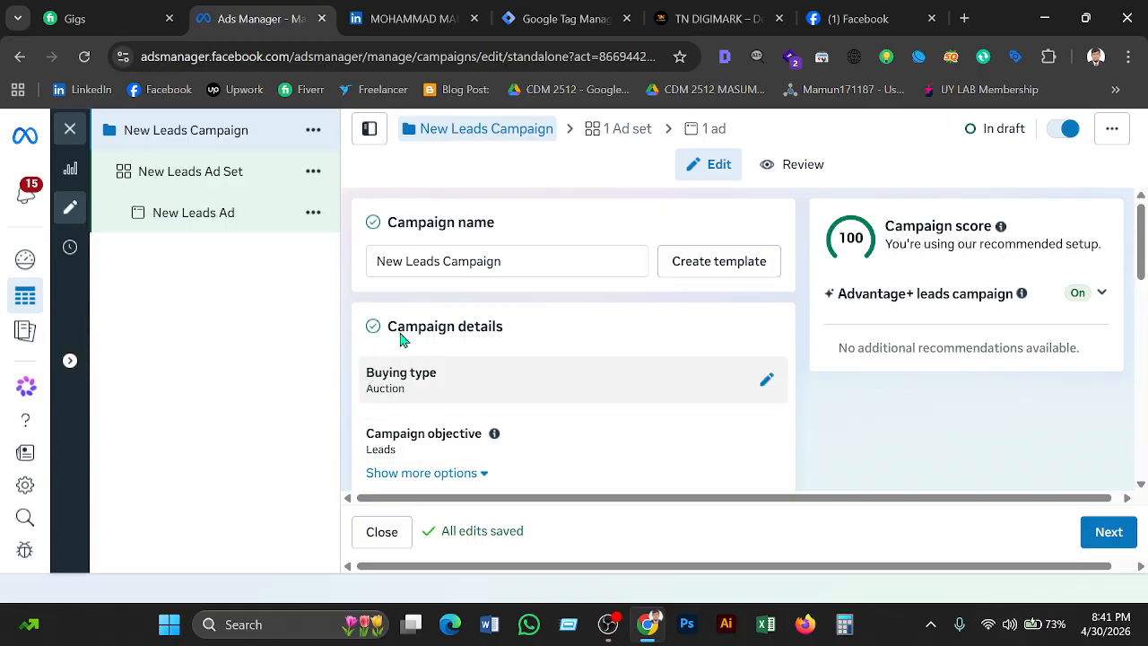
- Rename the campaign as "Leads Campaign"
double_click(405, 260)
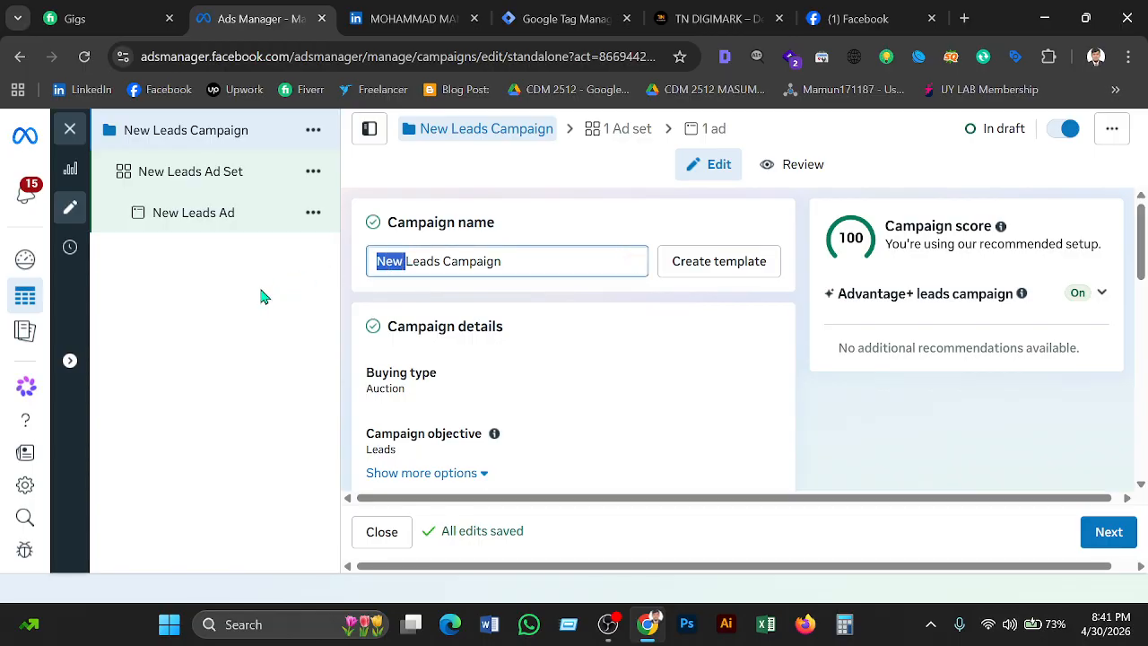
key("BackSpace")
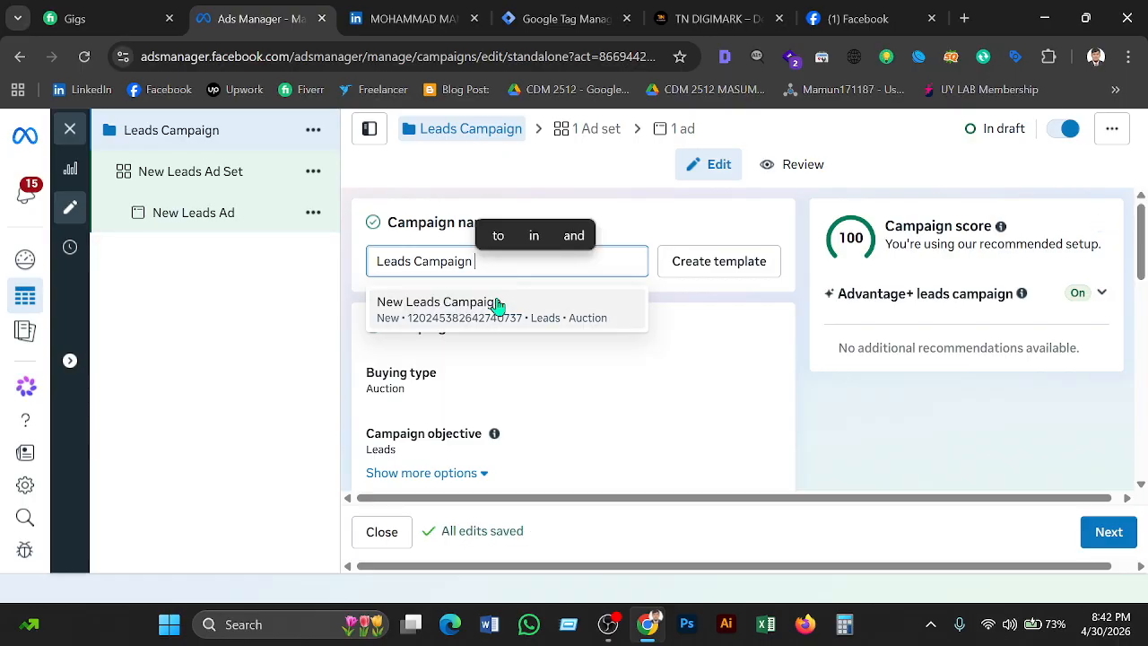
left_click(724, 325)
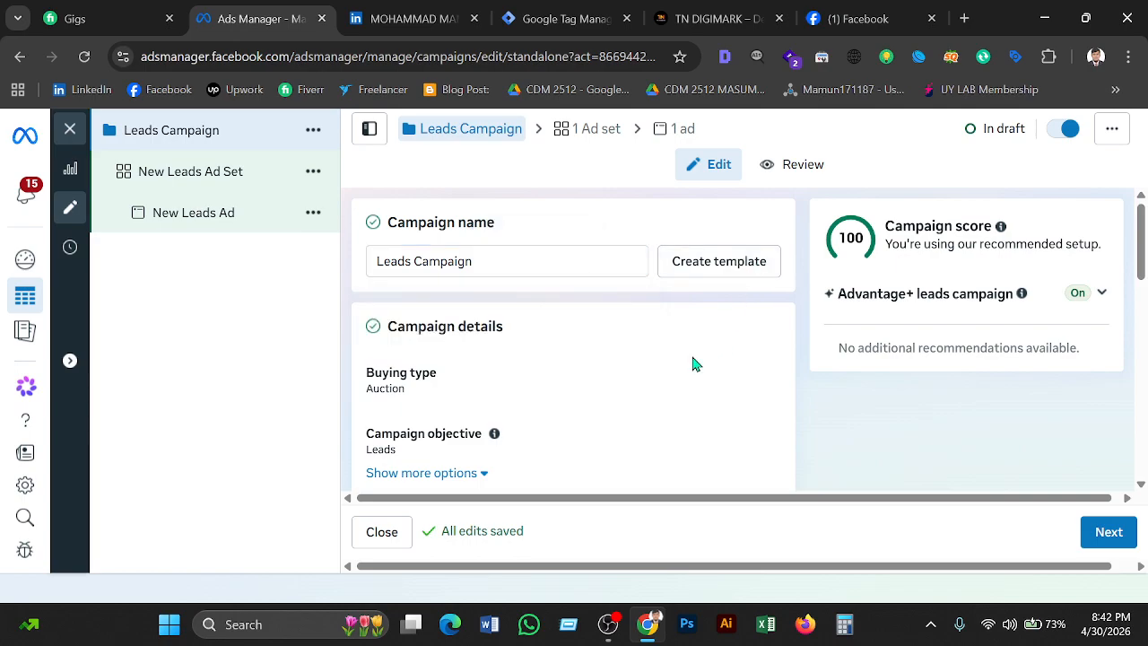
- Set the campaign's daily budget to $10.00
scroll(626, 380, "down", 1)
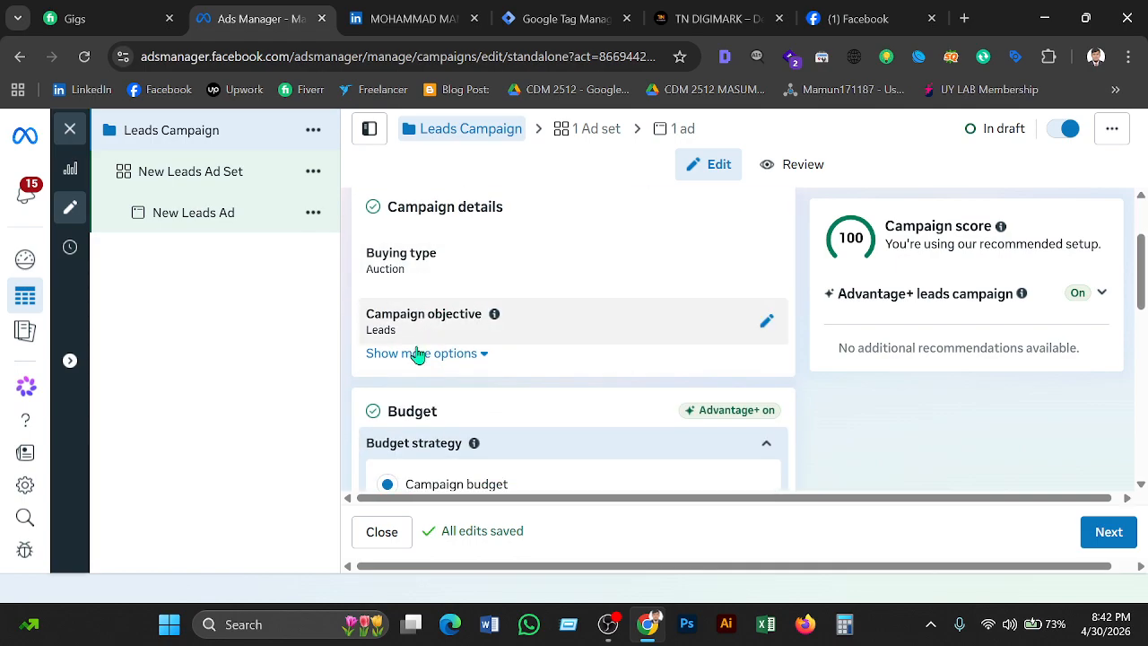
scroll(458, 334, "down", 2)
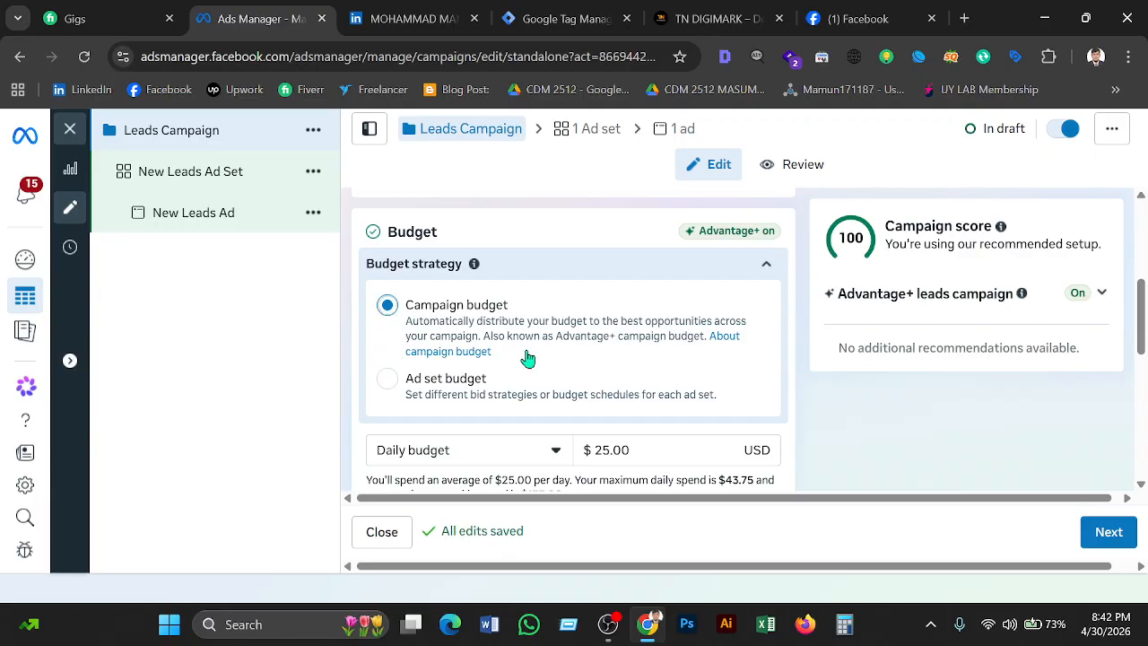
scroll(528, 358, "down", 1)
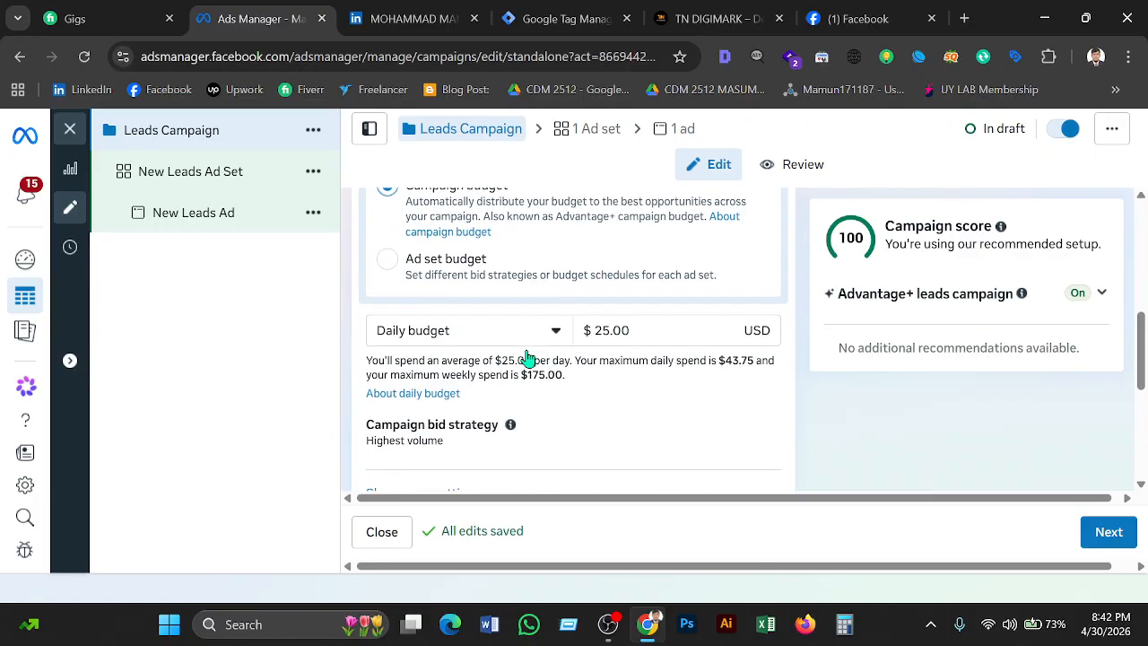
left_click(610, 330)
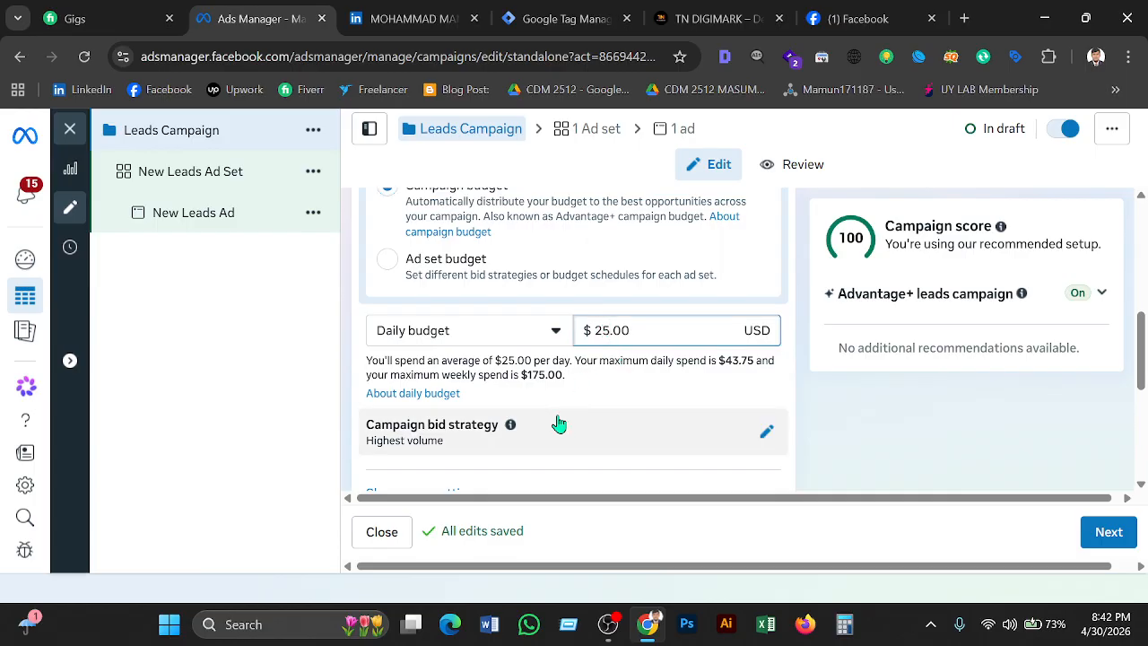
key("BackSpace")
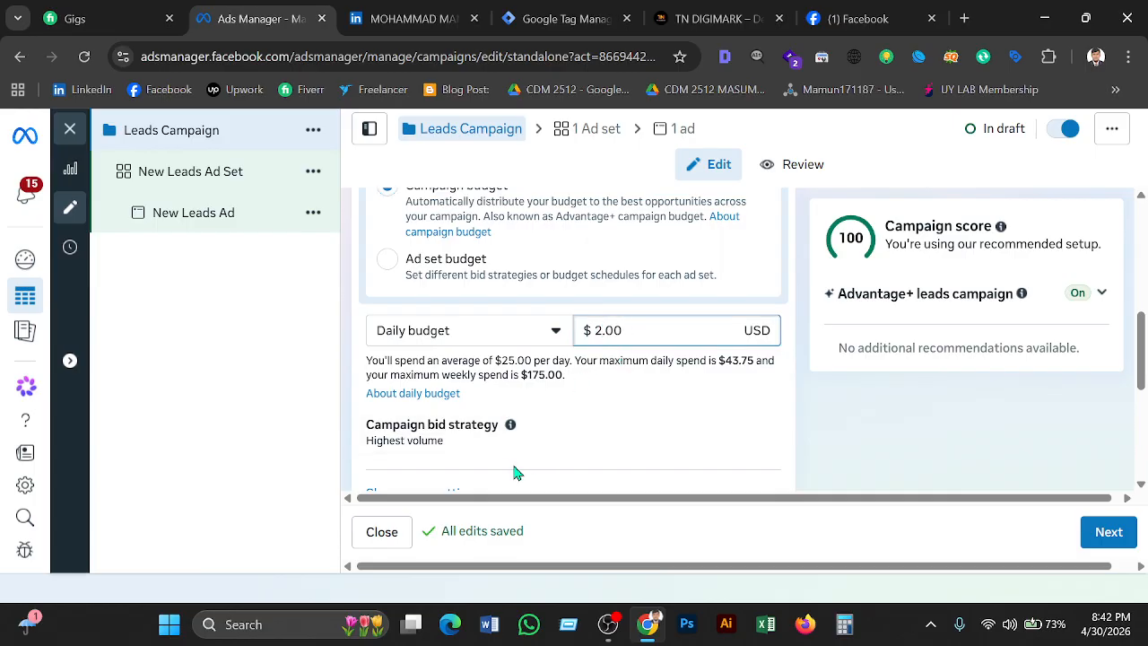
key("BackSpace")
type("10")
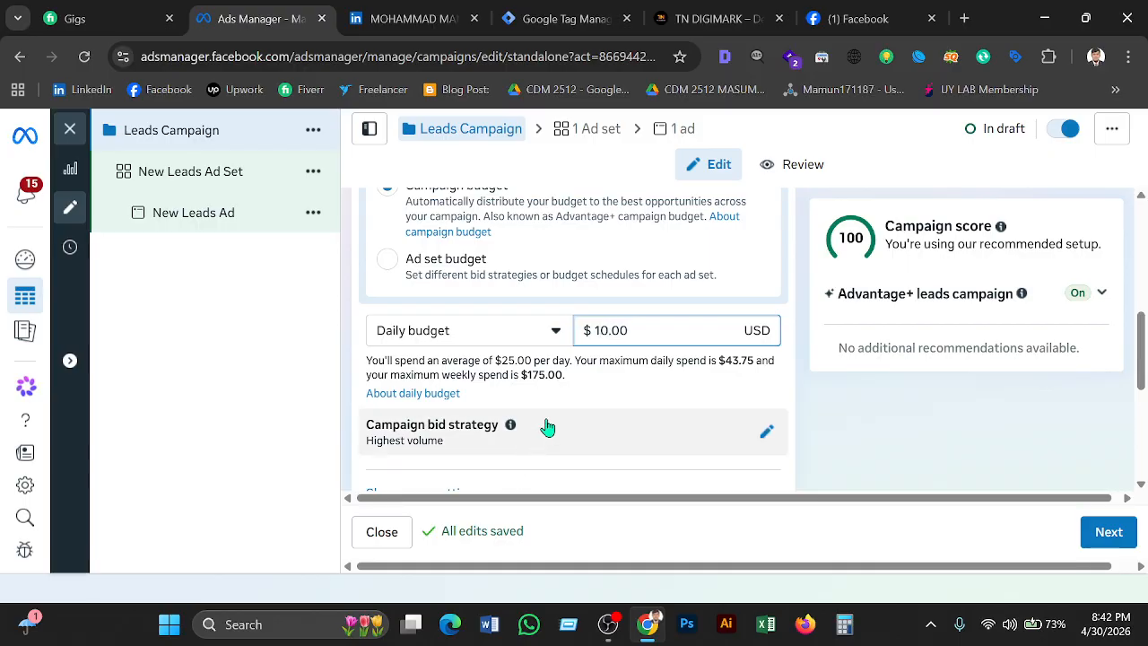
- Examine the remaining campaign settings and the available Special Ad Categories without declaring one
scroll(600, 433, "down", 2)
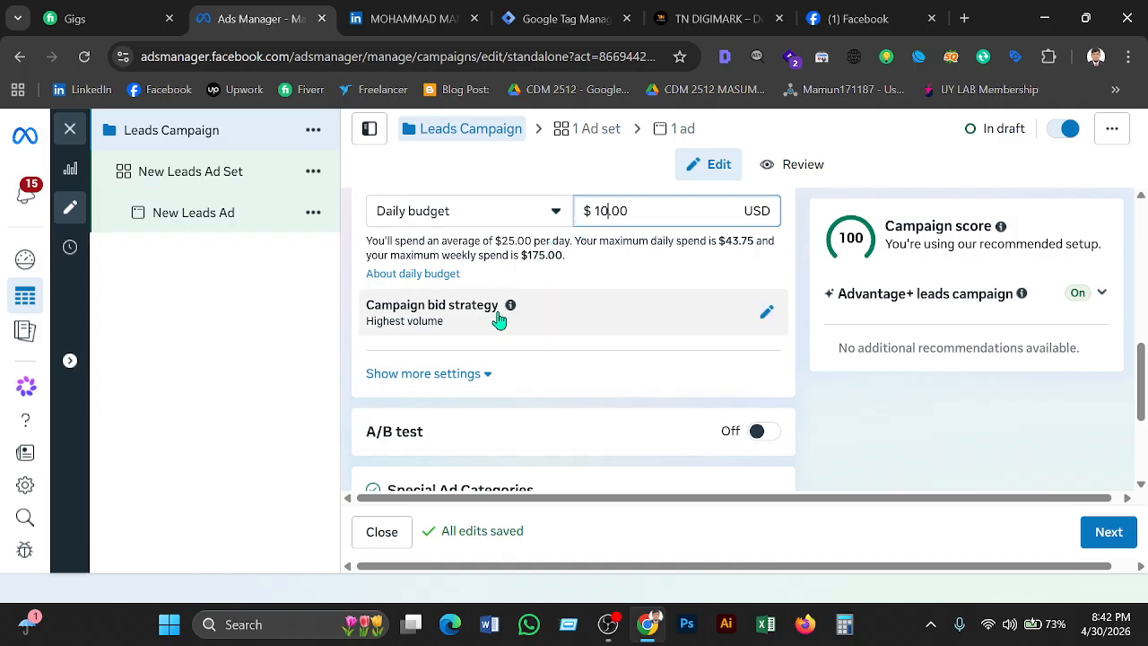
scroll(437, 358, "down", 2)
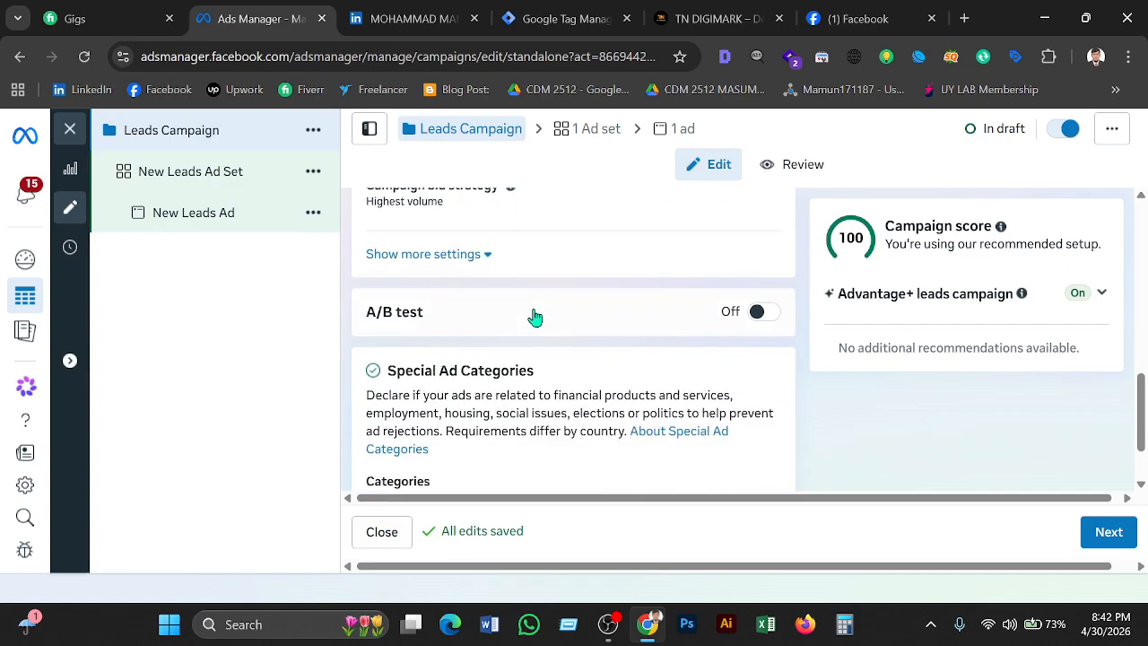
scroll(574, 318, "down", 1)
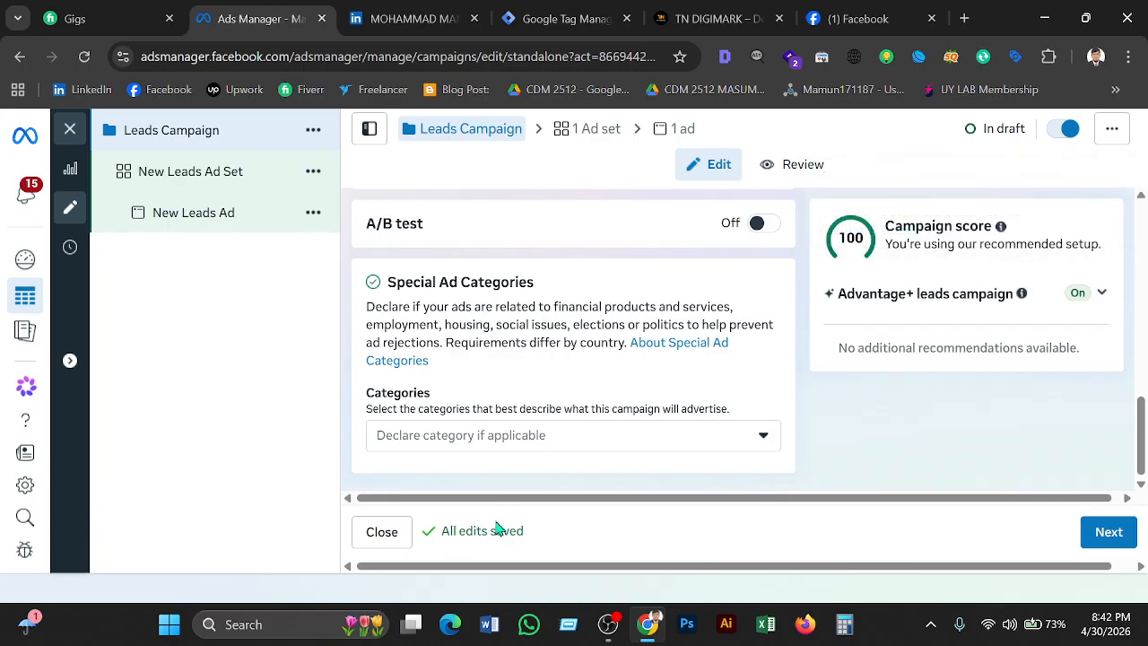
left_click(763, 438)
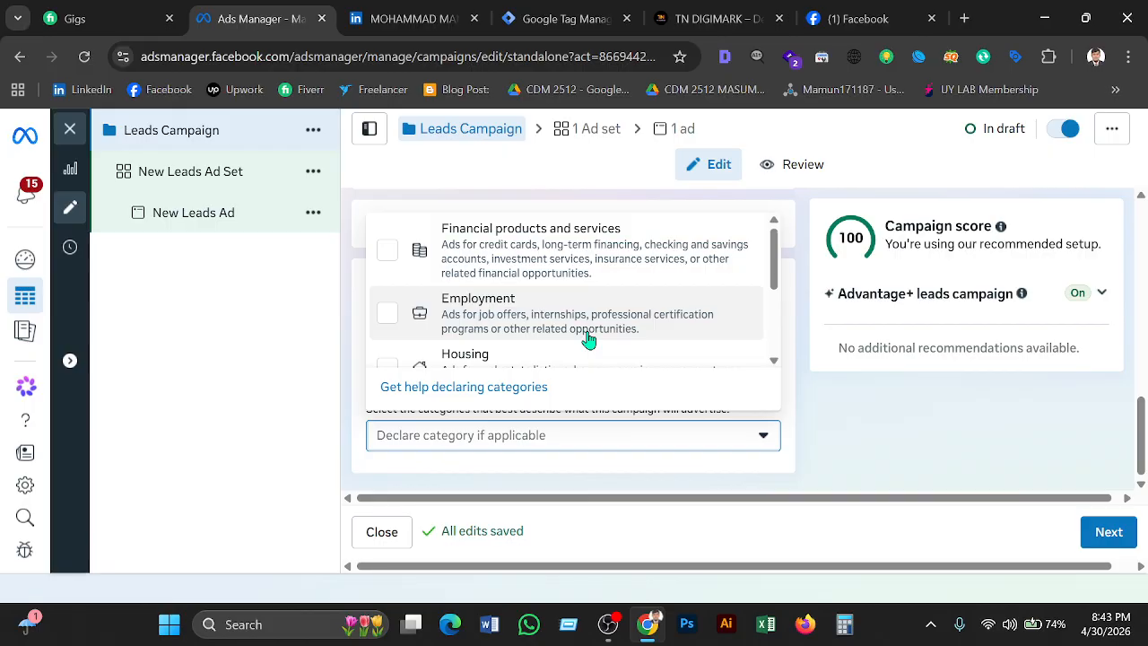
scroll(589, 339, "down", 3)
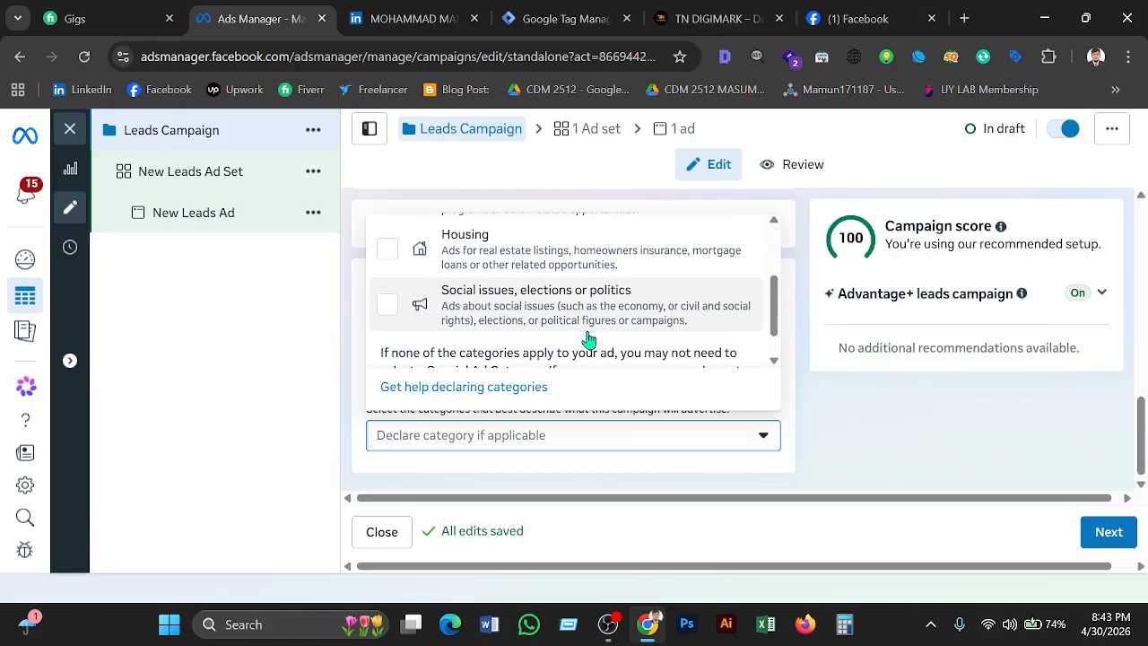
scroll(588, 339, "up", 3)
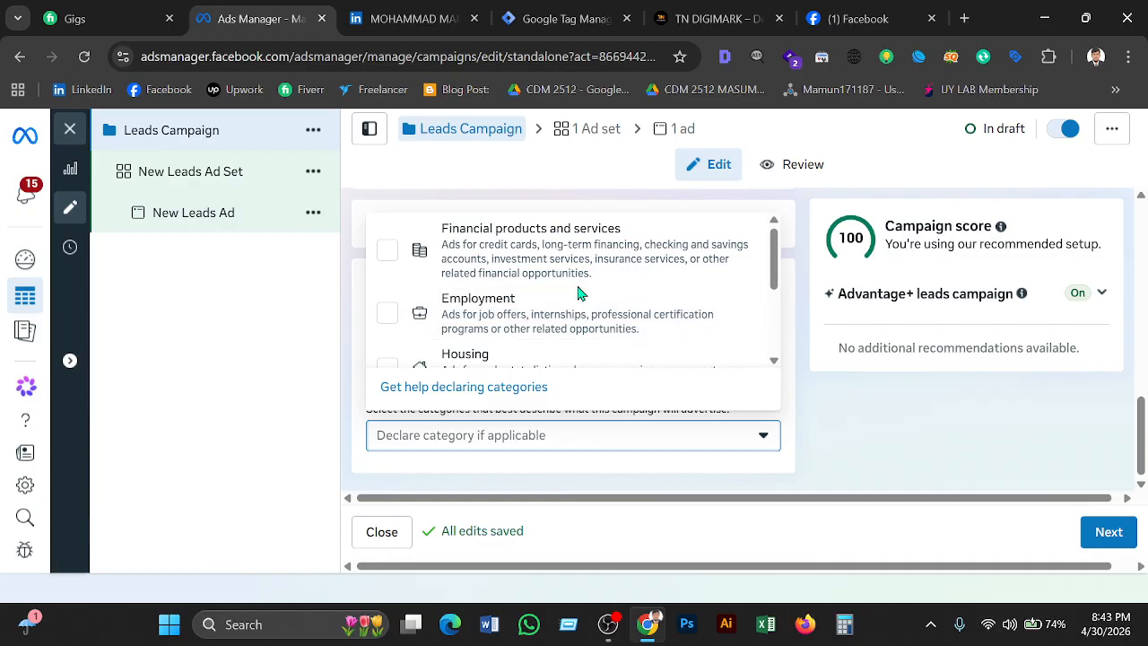
scroll(578, 293, "down", 3)
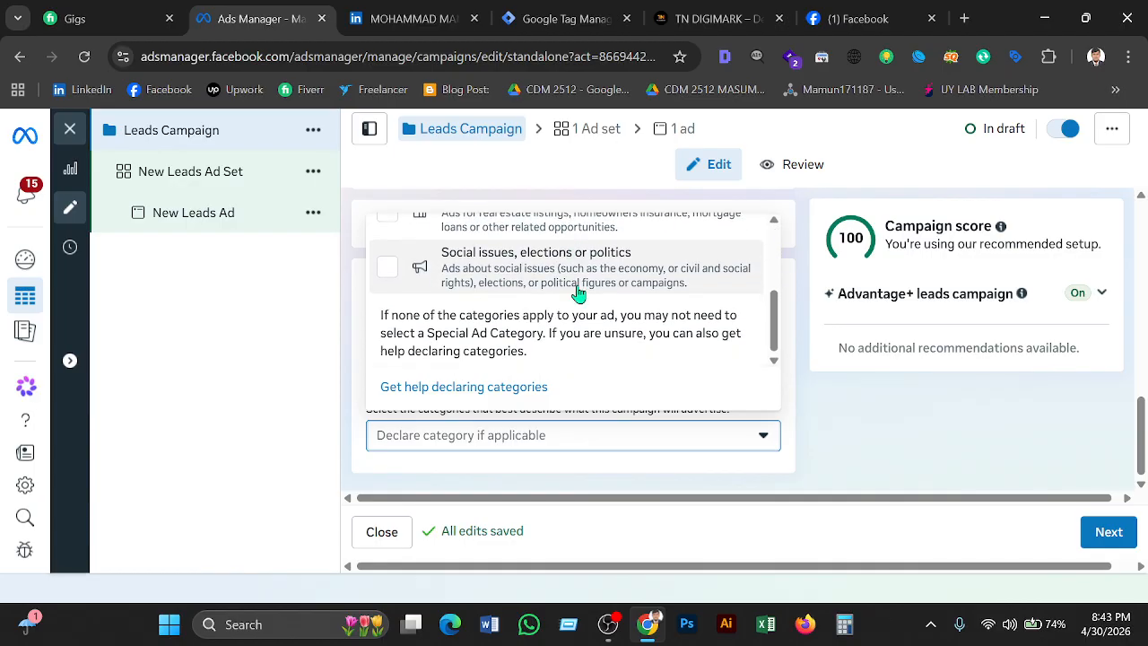
scroll(579, 293, "up", 3)
scroll(578, 293, "down", 3)
scroll(579, 294, "up", 3)
scroll(579, 294, "up", 1)
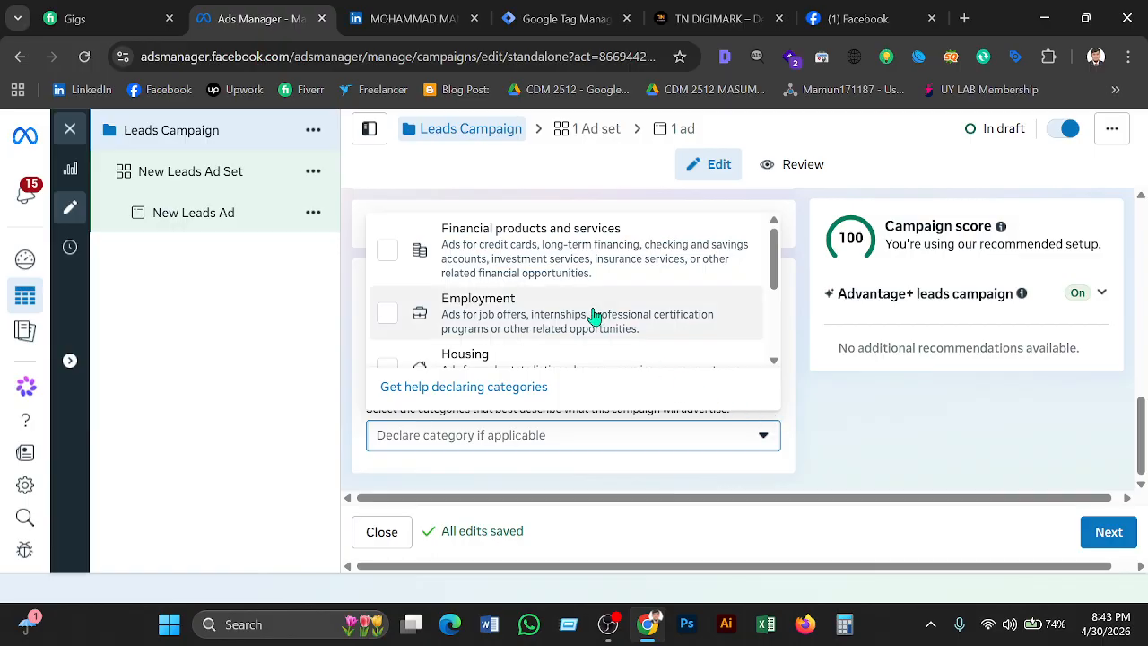
left_click(830, 456)
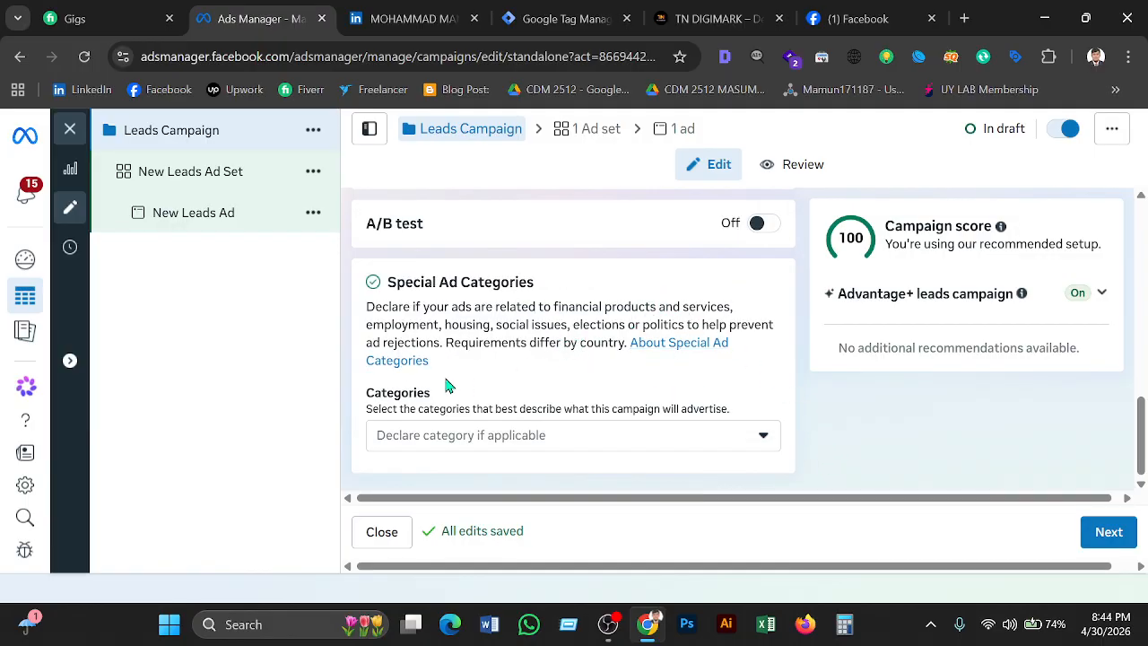
- Proceed from the campaign settings to the ad set settings and collapse the error review
scroll(438, 385, "up", 1)
scroll(437, 385, "down", 1)
left_click(1103, 533)
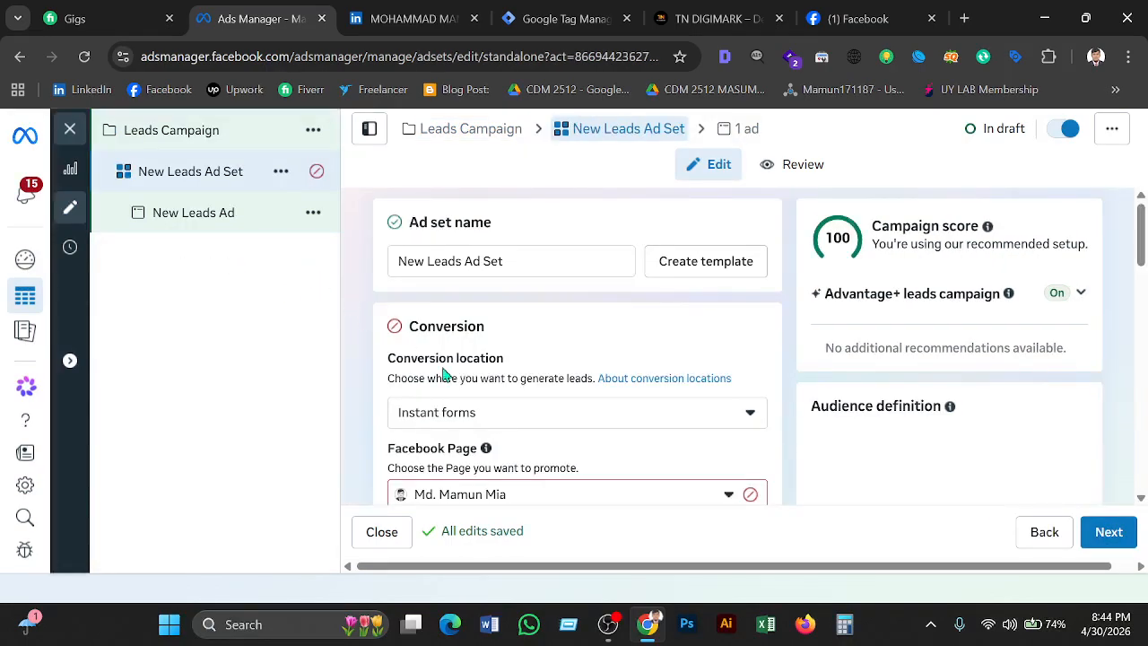
left_click(1090, 533)
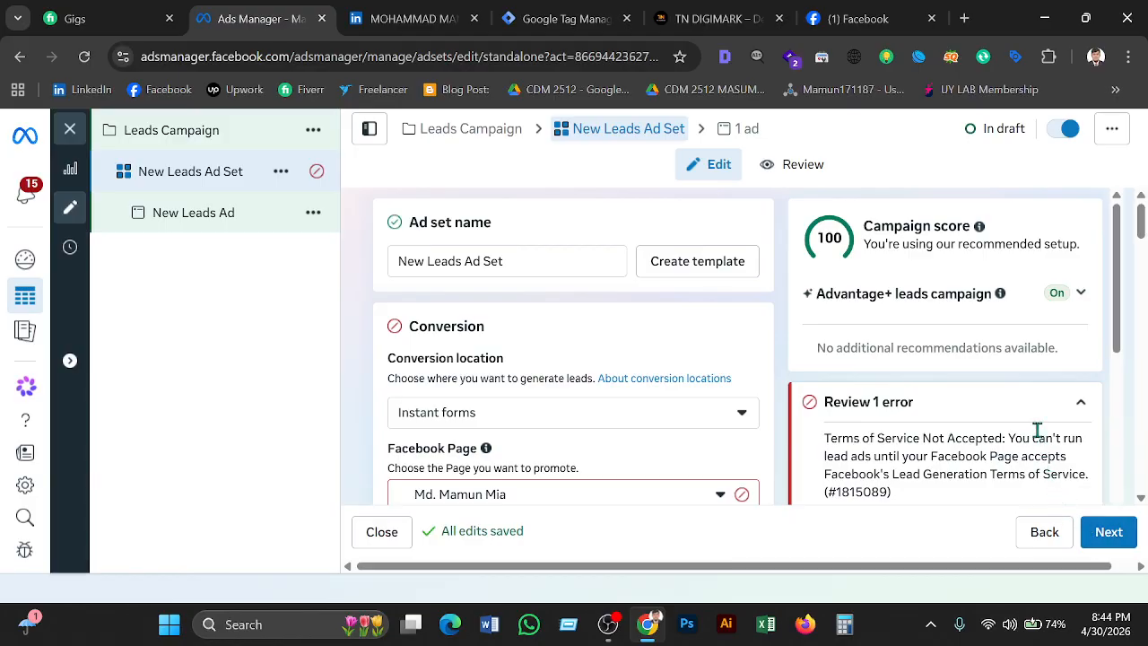
left_click(1064, 409)
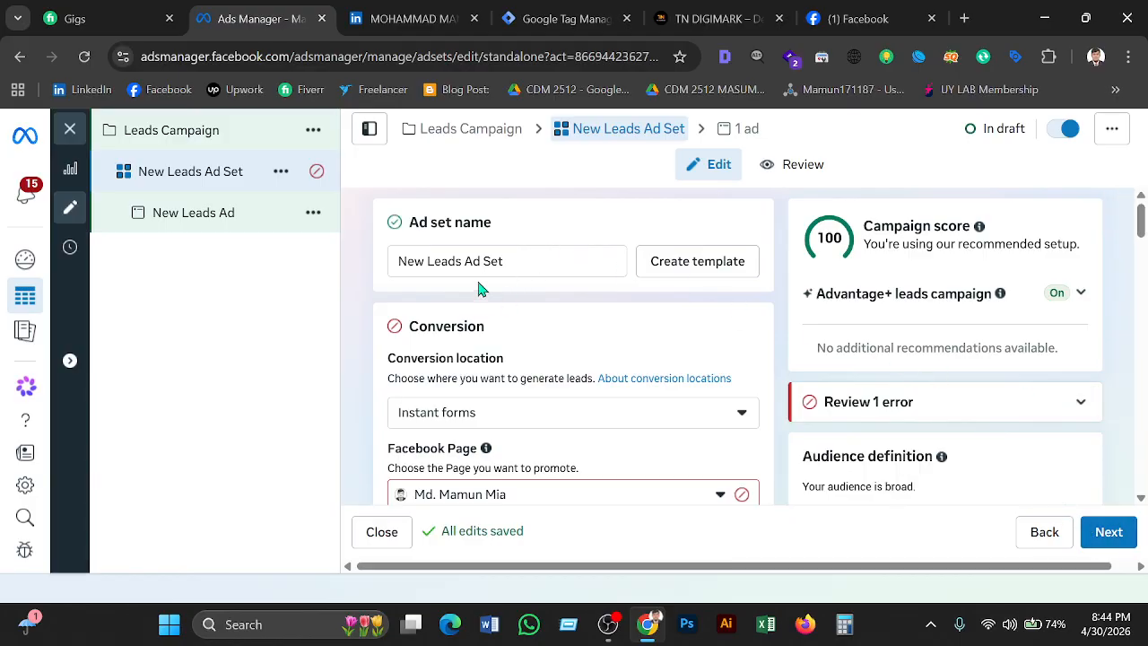
- Rename the ad set as "Leads Ad Set"
left_click_drag(513, 260, 5, 236)
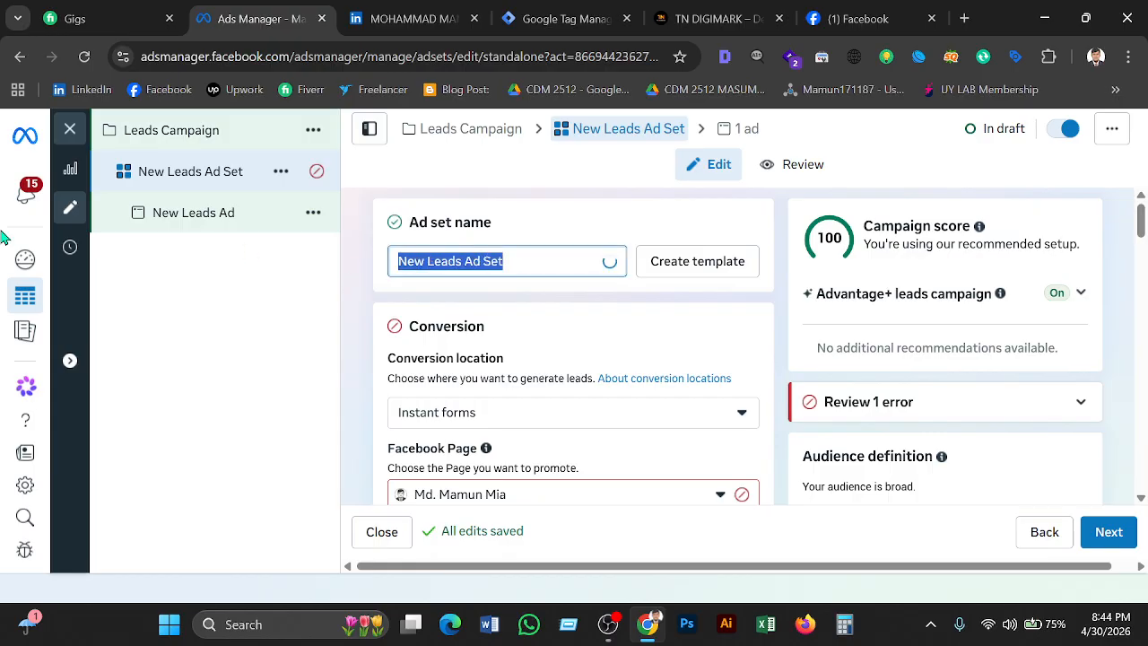
left_click(420, 262)
left_click_drag(427, 269, 172, 274)
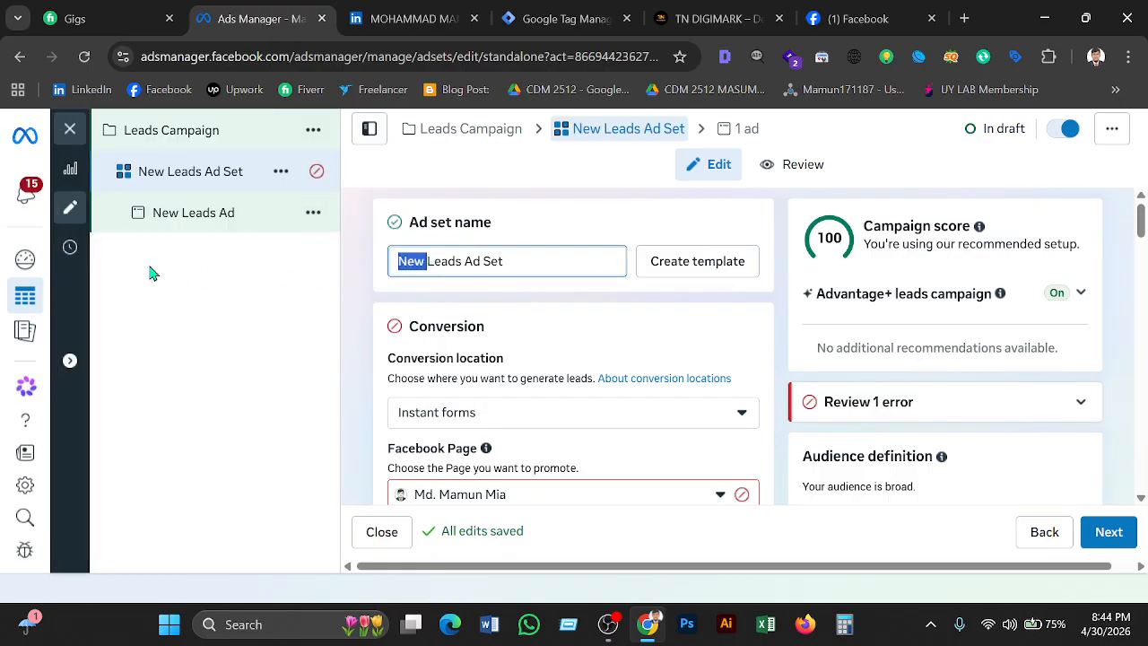
key("BackSpace")
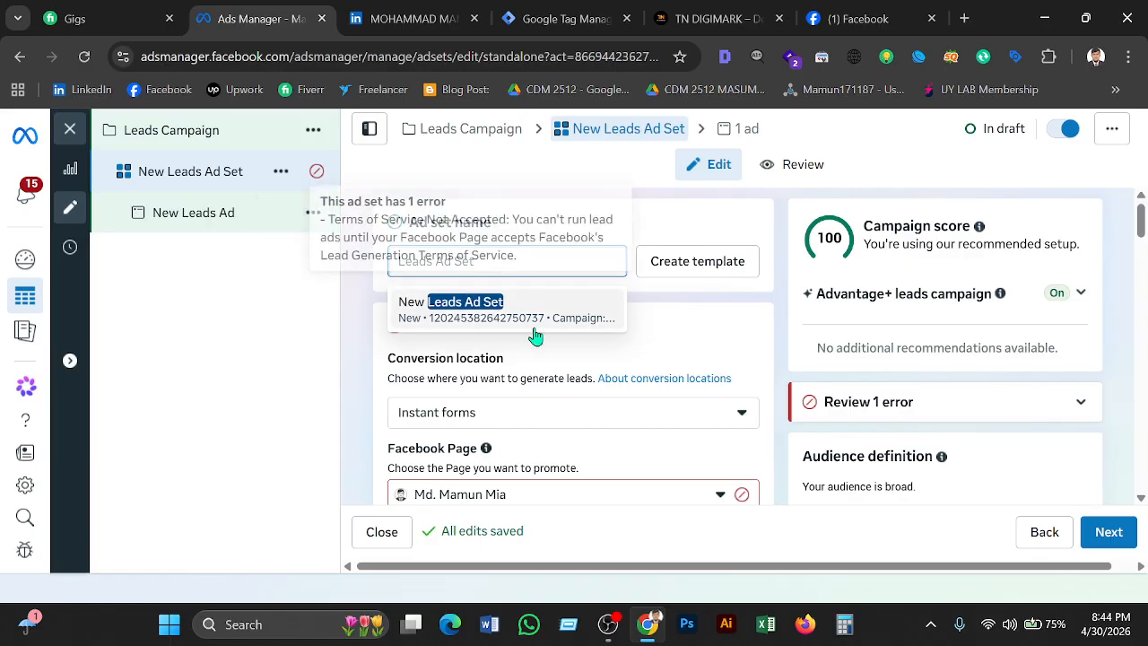
left_click(648, 336)
- Review the multiple and single conversion location options and select Instant forms for the ad set
scroll(560, 339, "down", 1)
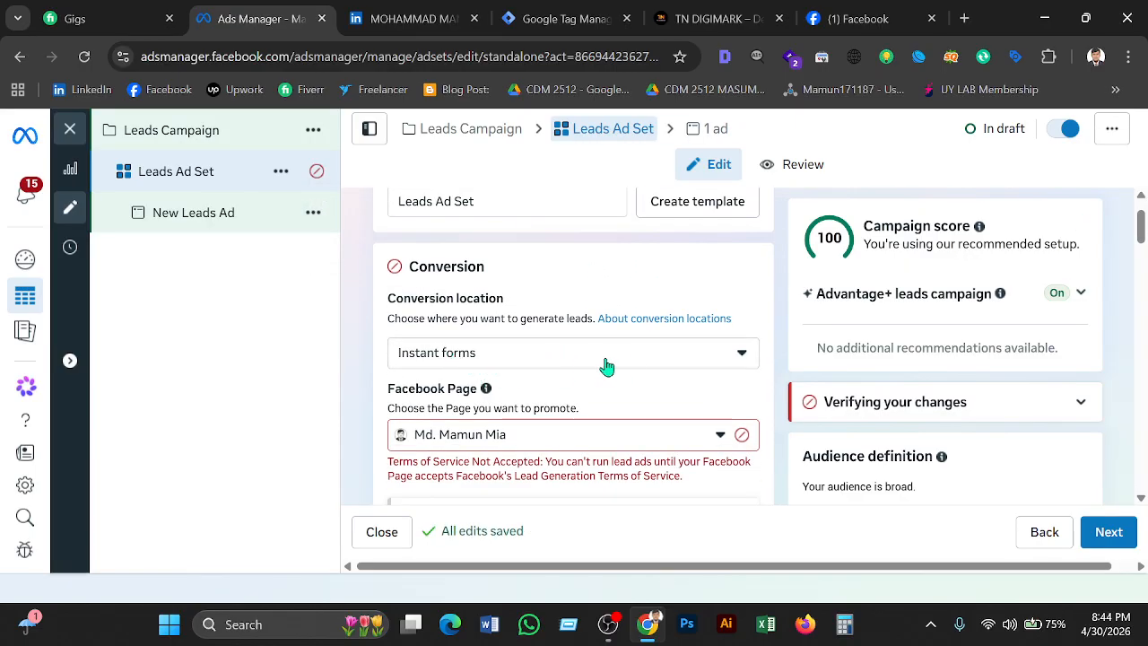
left_click(742, 352)
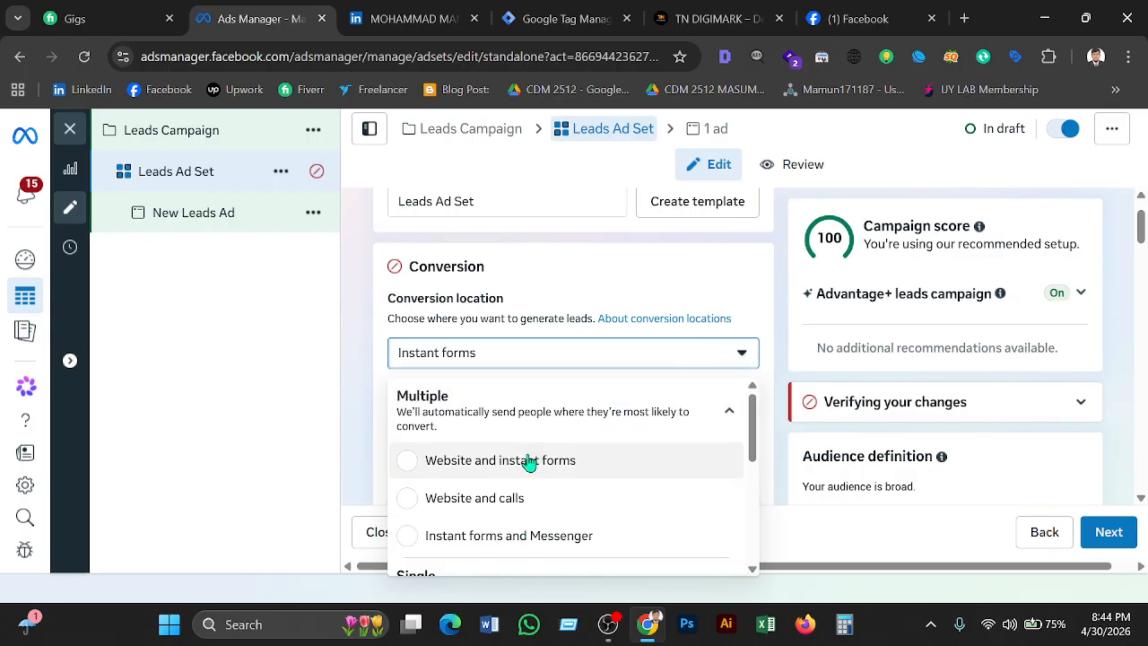
scroll(529, 462, "down", 1)
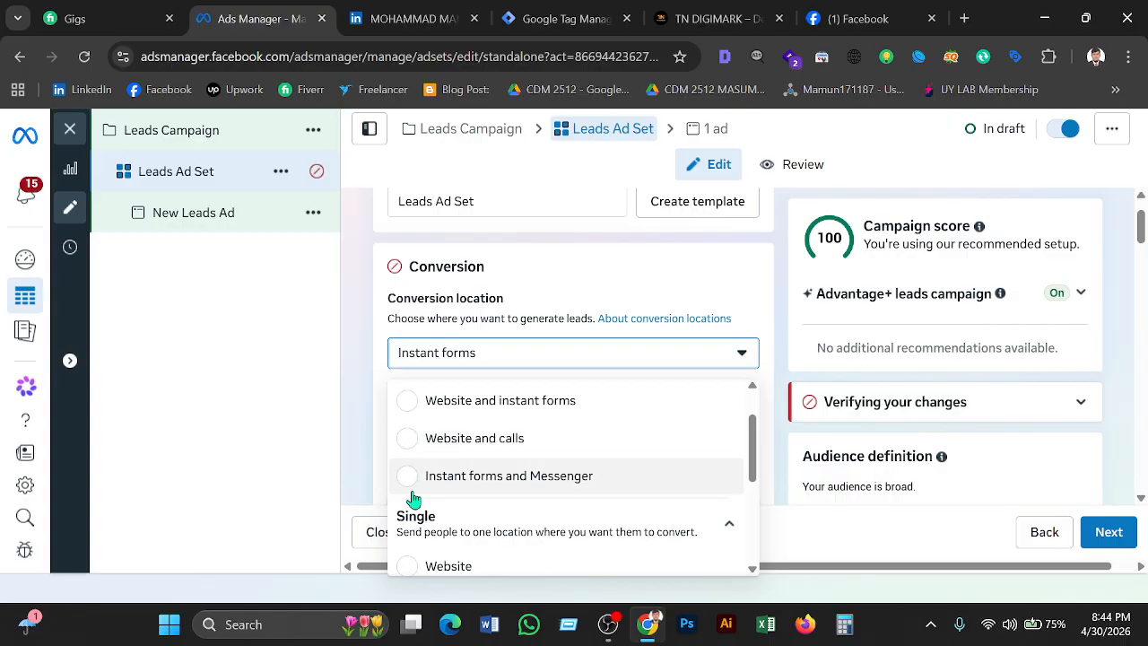
scroll(410, 499, "down", 2)
scroll(410, 494, "up", 1)
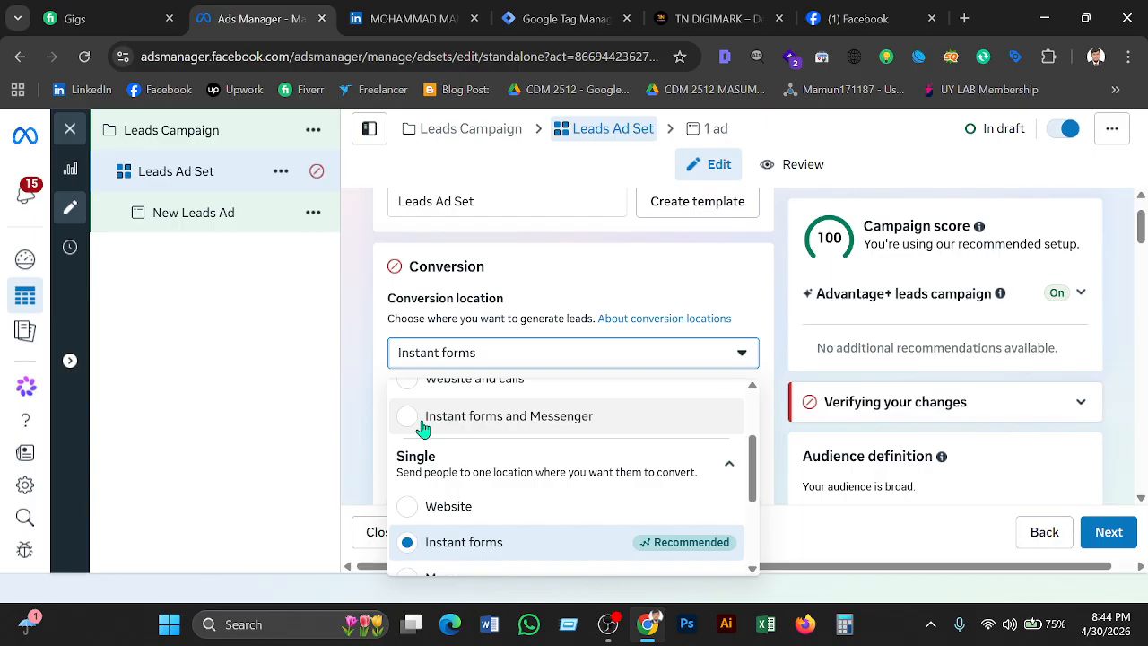
scroll(423, 429, "down", 1)
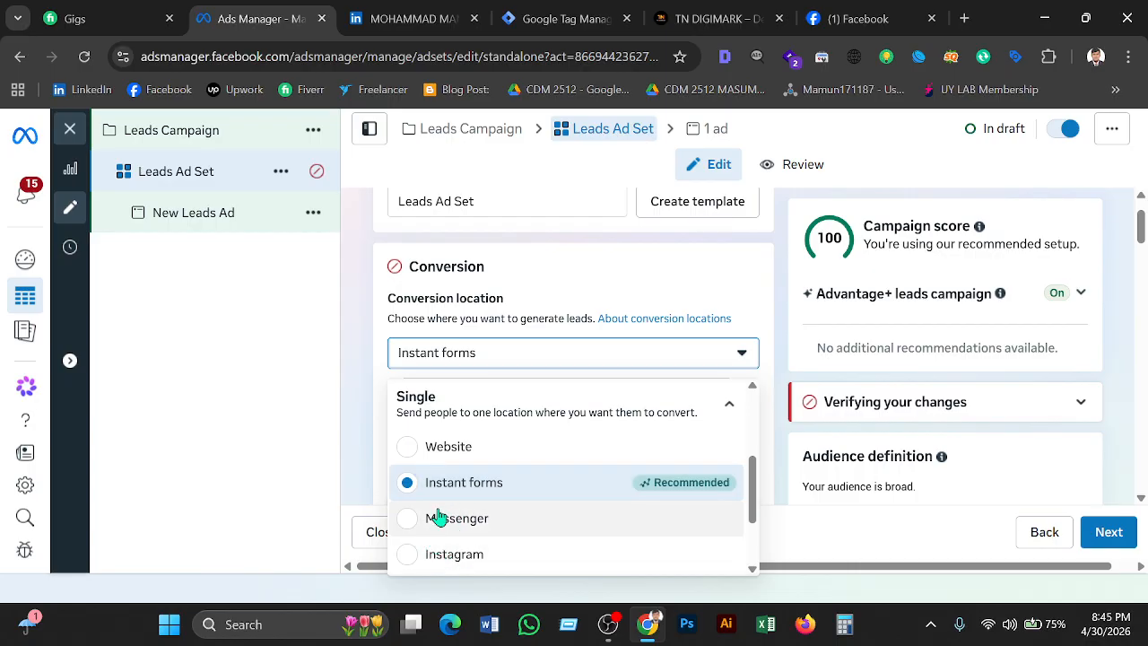
scroll(441, 518, "down", 1)
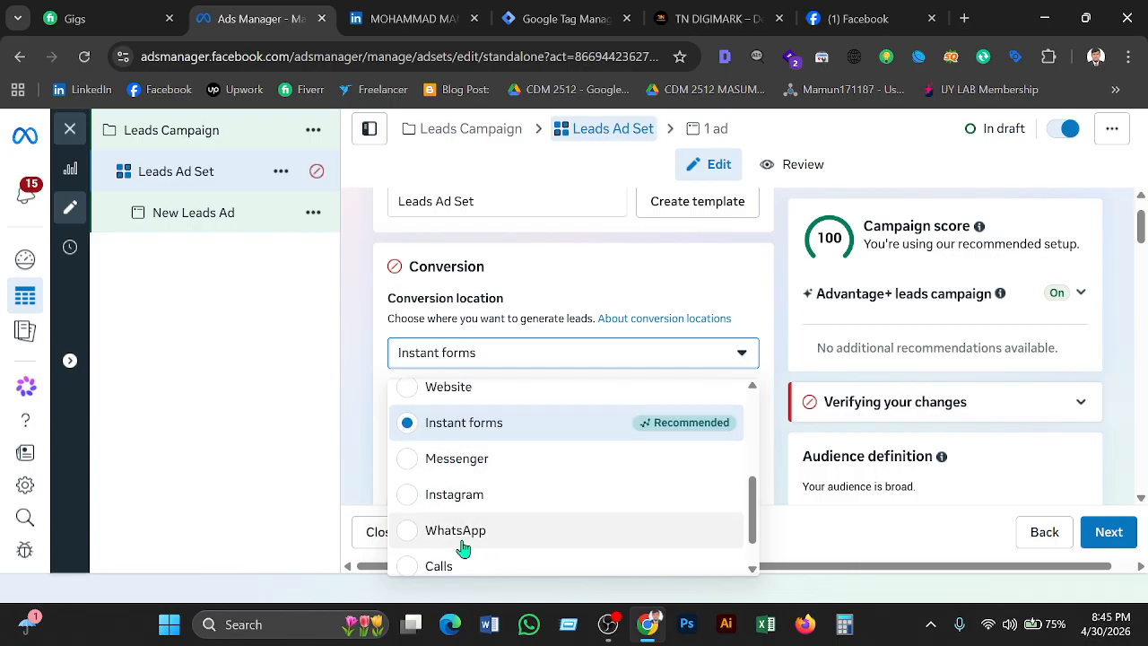
scroll(461, 546, "down", 1)
scroll(456, 561, "up", 2)
scroll(451, 548, "down", 2)
mouse_move(448, 546)
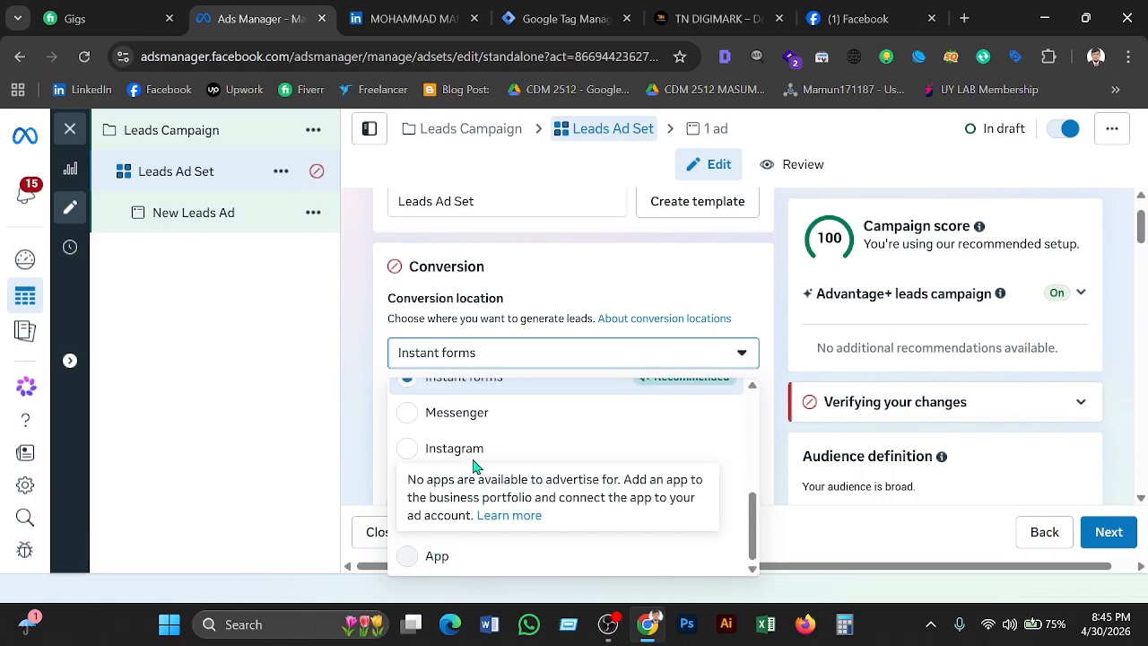
scroll(473, 467, "up", 1)
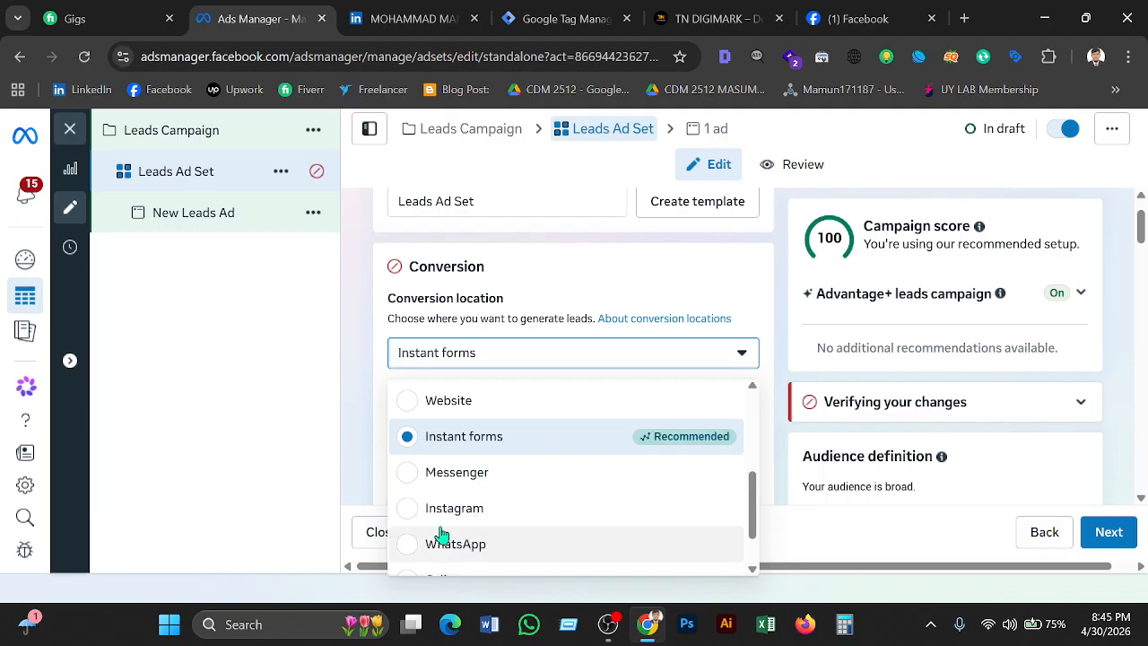
left_click(431, 439)
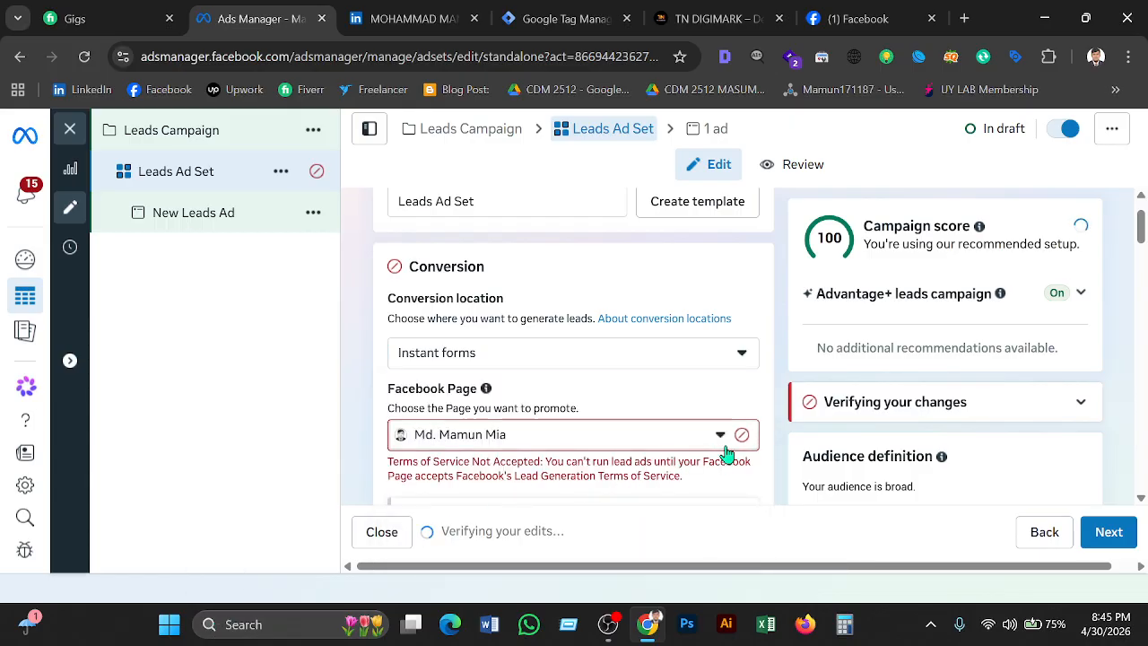
- Choose the personal Page TN DIGIMARK as the Facebook Page to promote
left_click(723, 437)
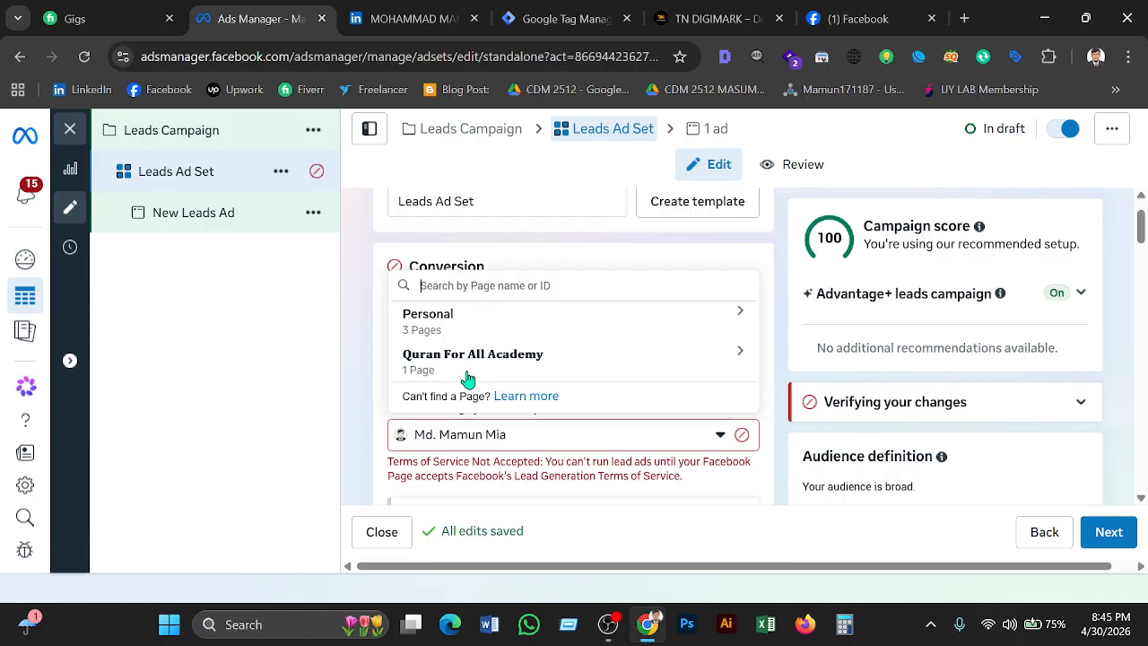
left_click(730, 321)
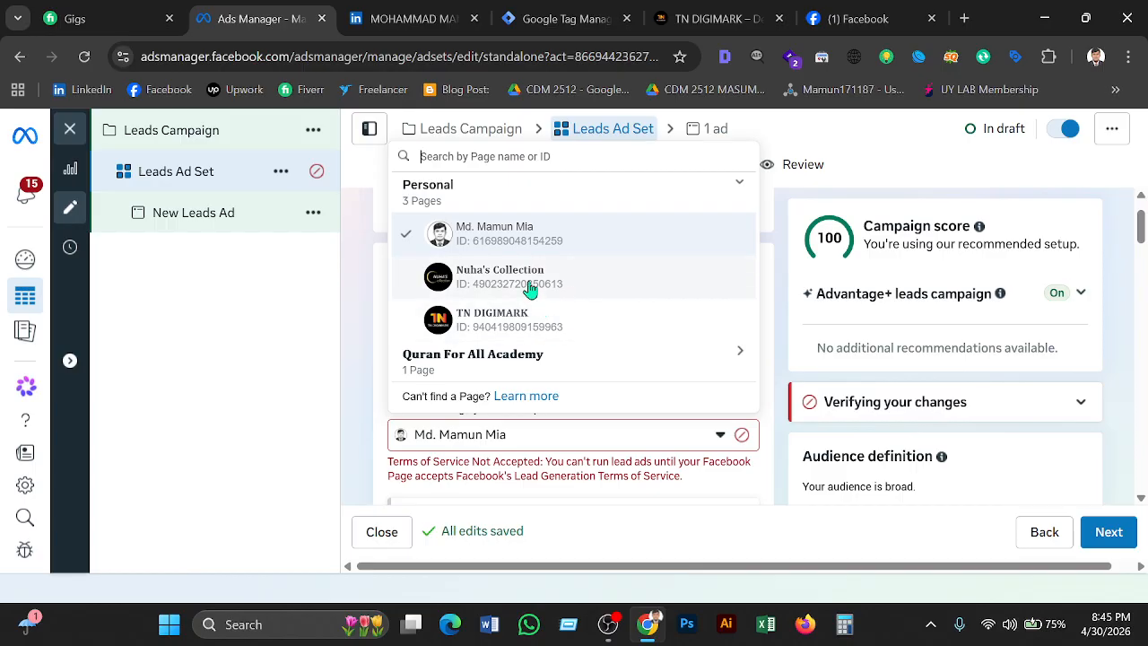
left_click(470, 327)
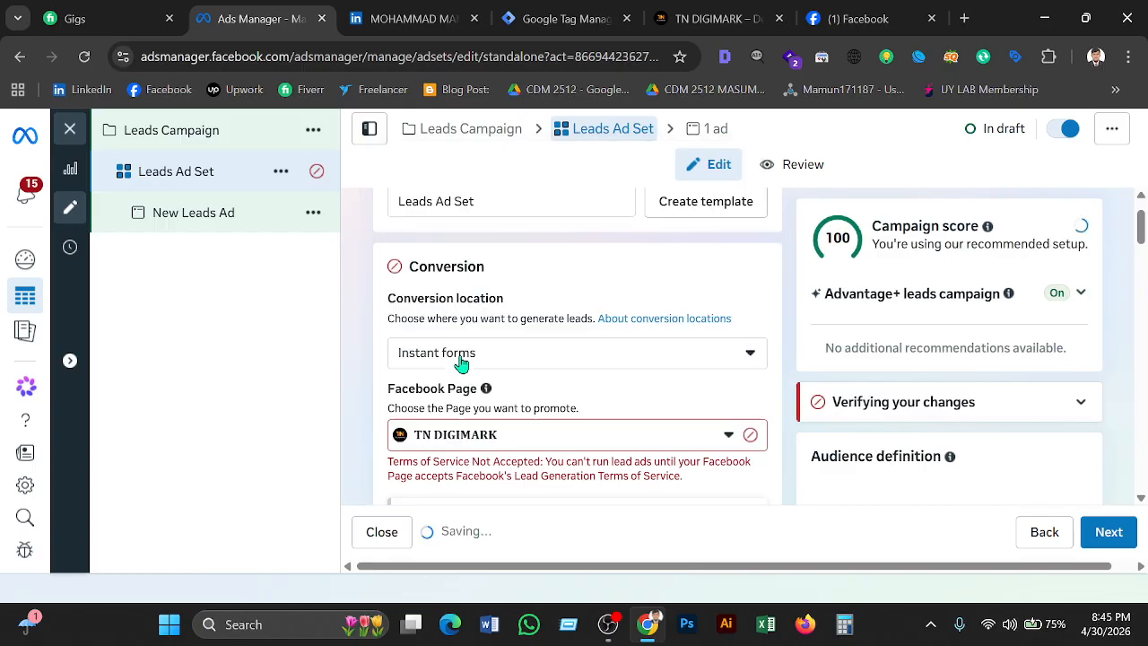
- Examine the ad set's lead terms, performance goal, value rules, dynamic creative, Advantage+ catalog and budget strategy settings
scroll(524, 363, "down", 2)
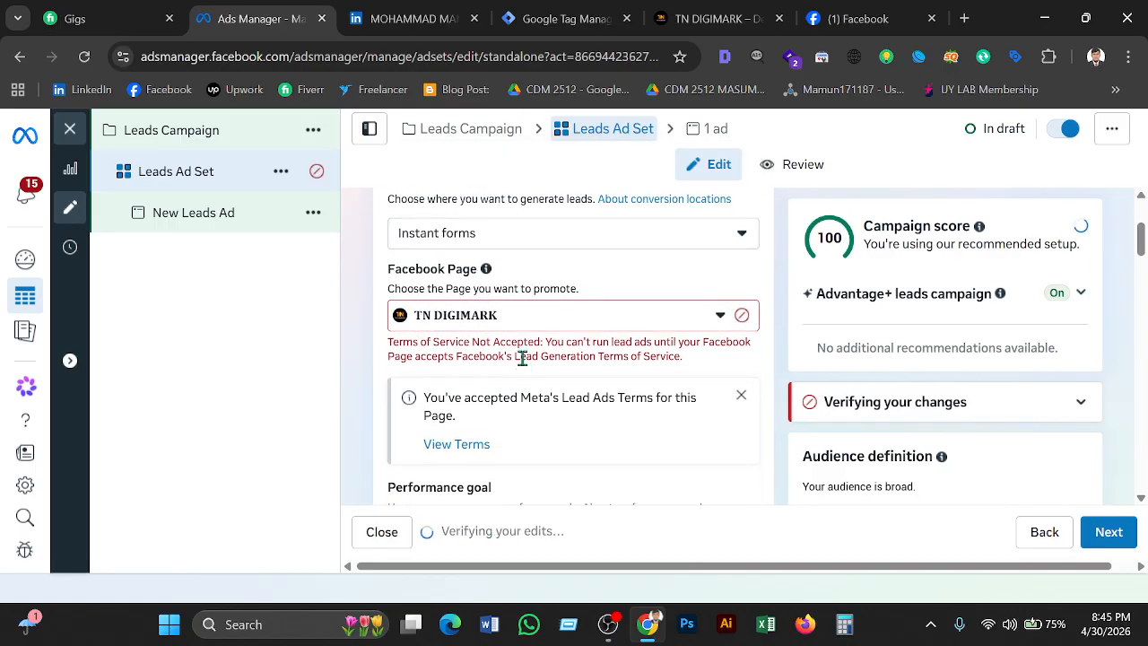
scroll(617, 370, "down", 2)
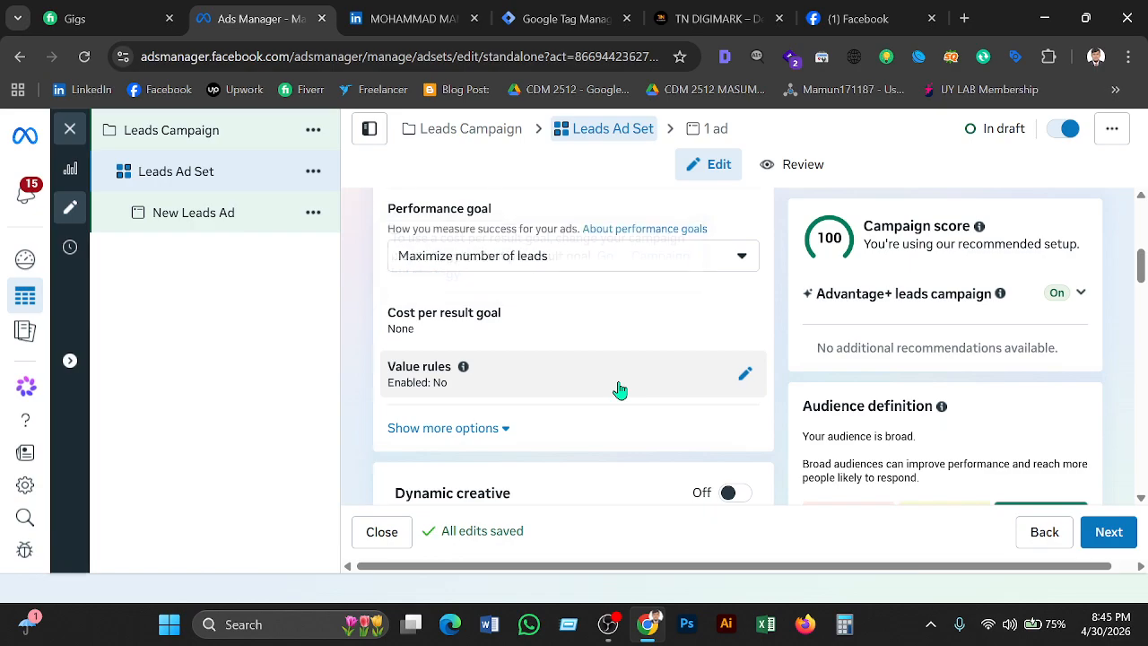
scroll(618, 389, "down", 2)
scroll(619, 389, "down", 2)
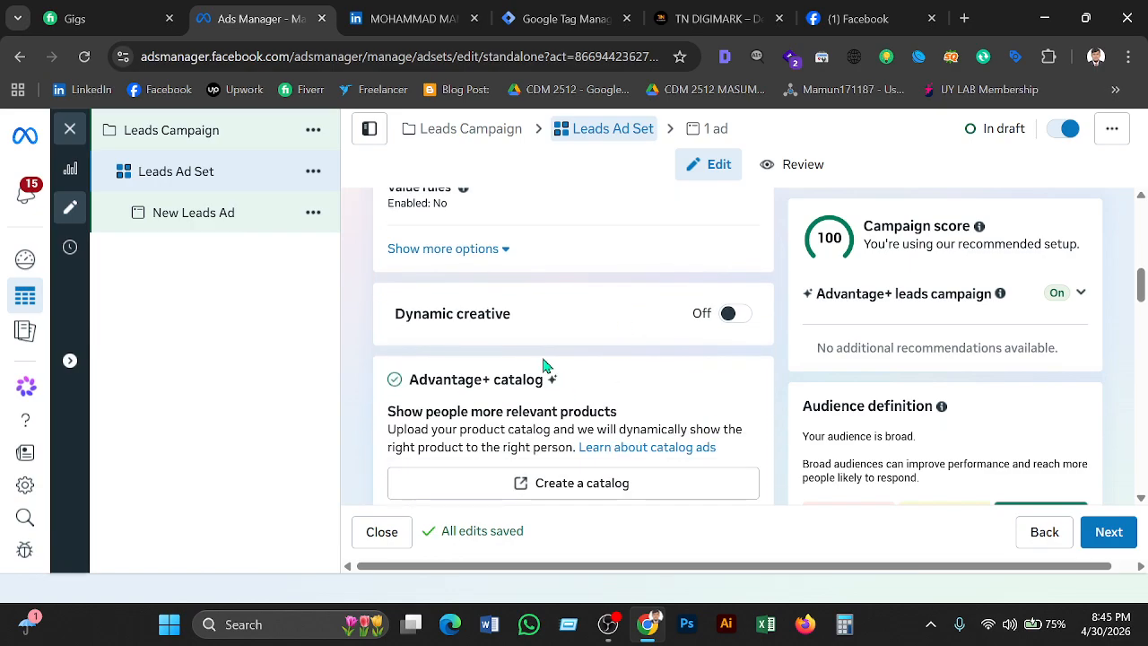
scroll(545, 366, "down", 1)
scroll(544, 366, "down", 1)
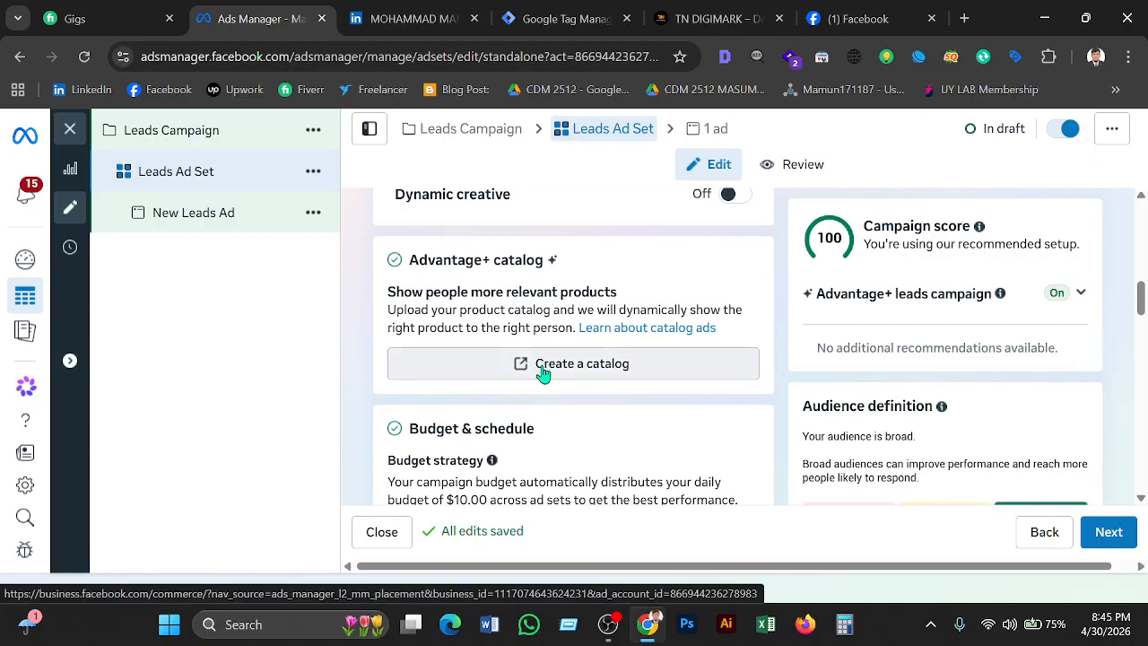
scroll(543, 373, "down", 1)
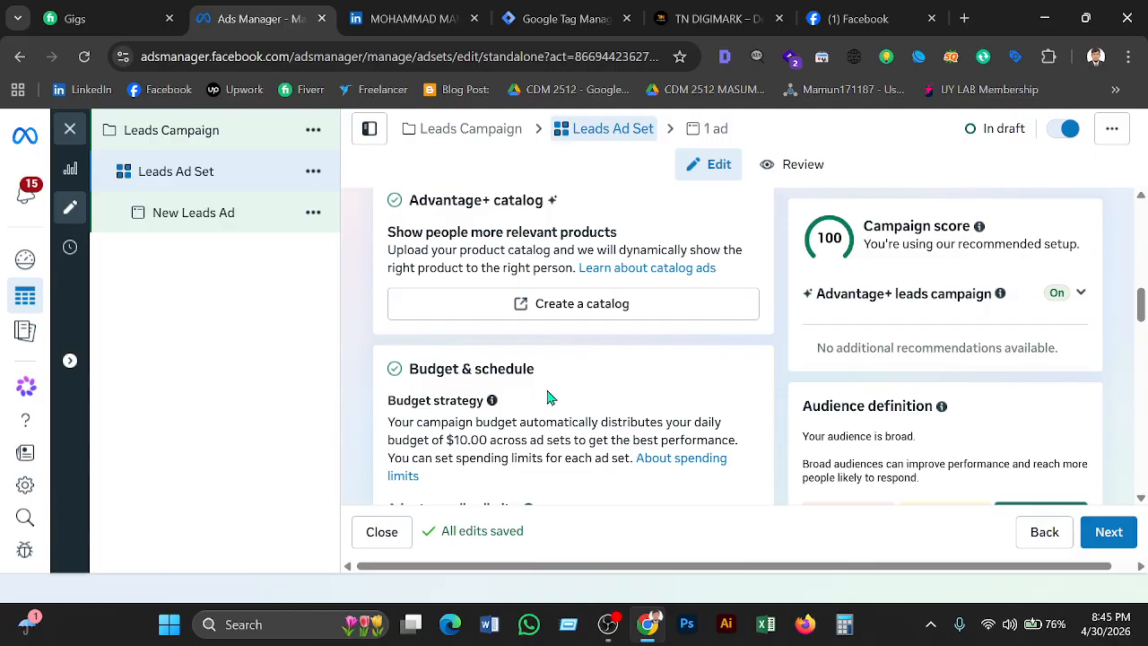
scroll(549, 395, "down", 1)
scroll(549, 397, "down", 1)
scroll(549, 398, "down", 1)
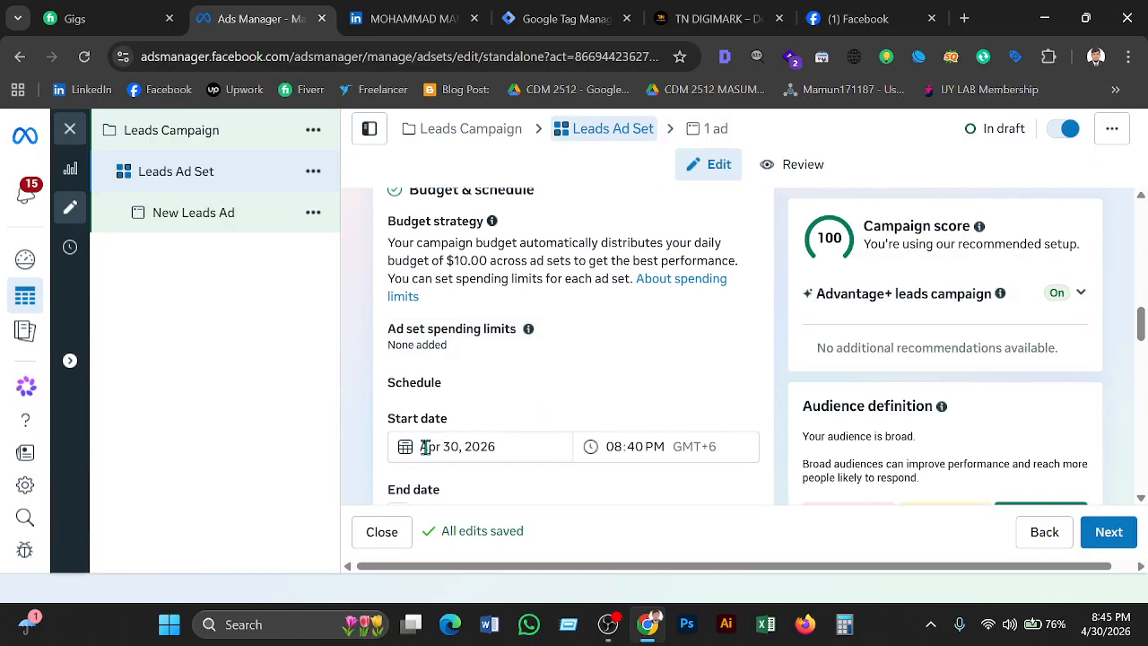
- Enable an end date in the ad set's schedule and set it to May 13, 2026
scroll(427, 447, "down", 2)
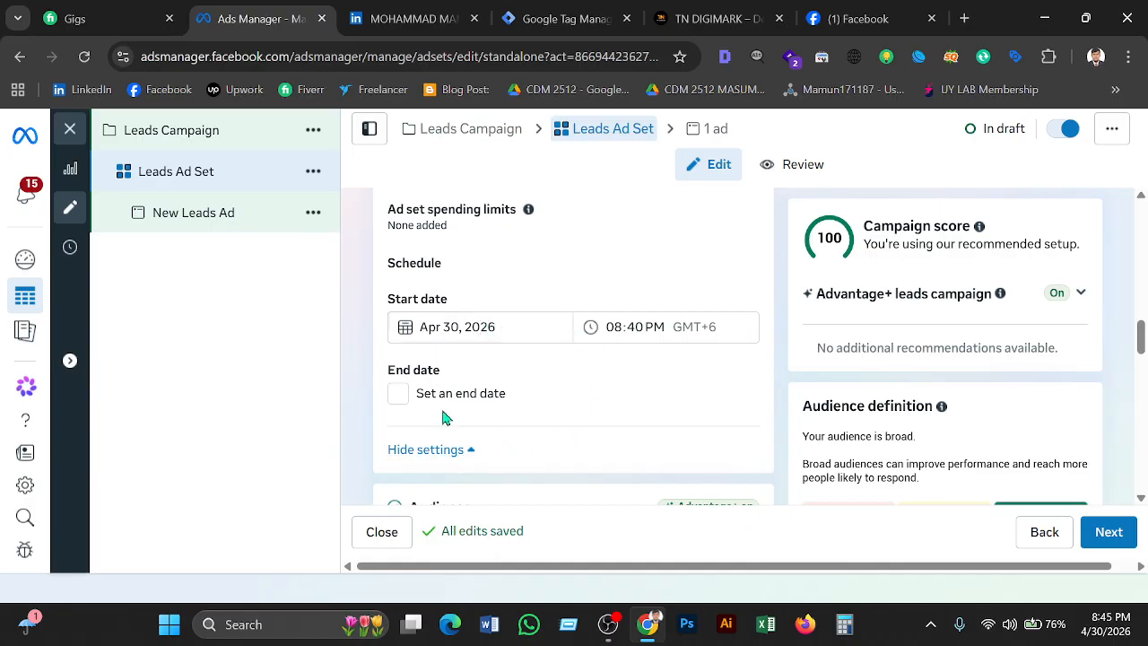
left_click(398, 393)
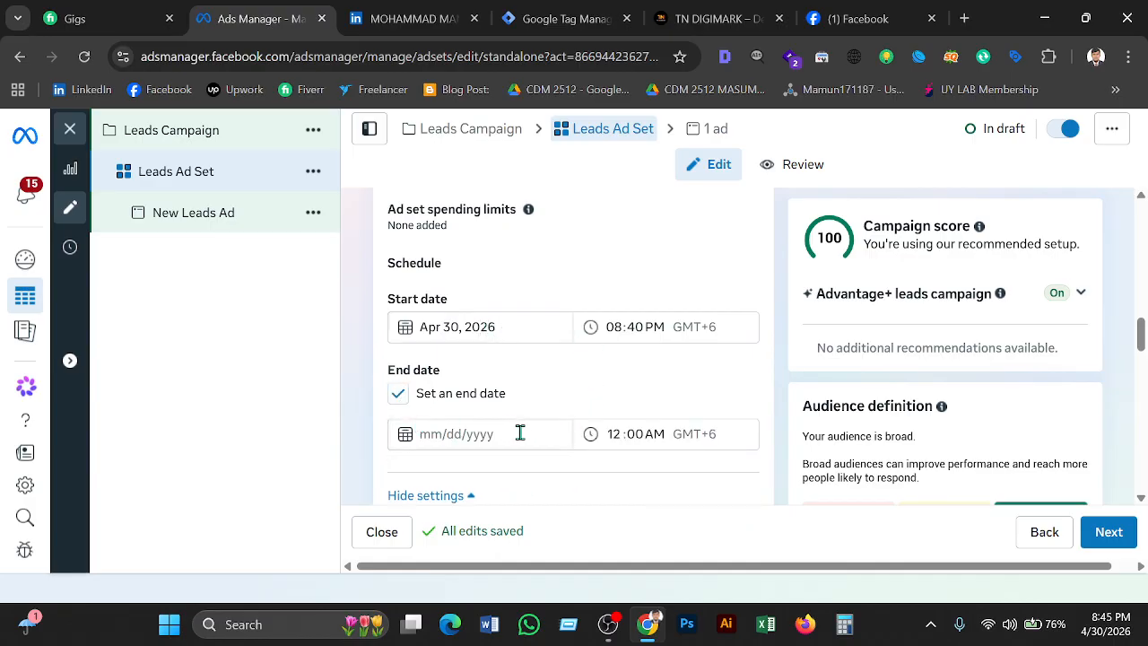
left_click(517, 433)
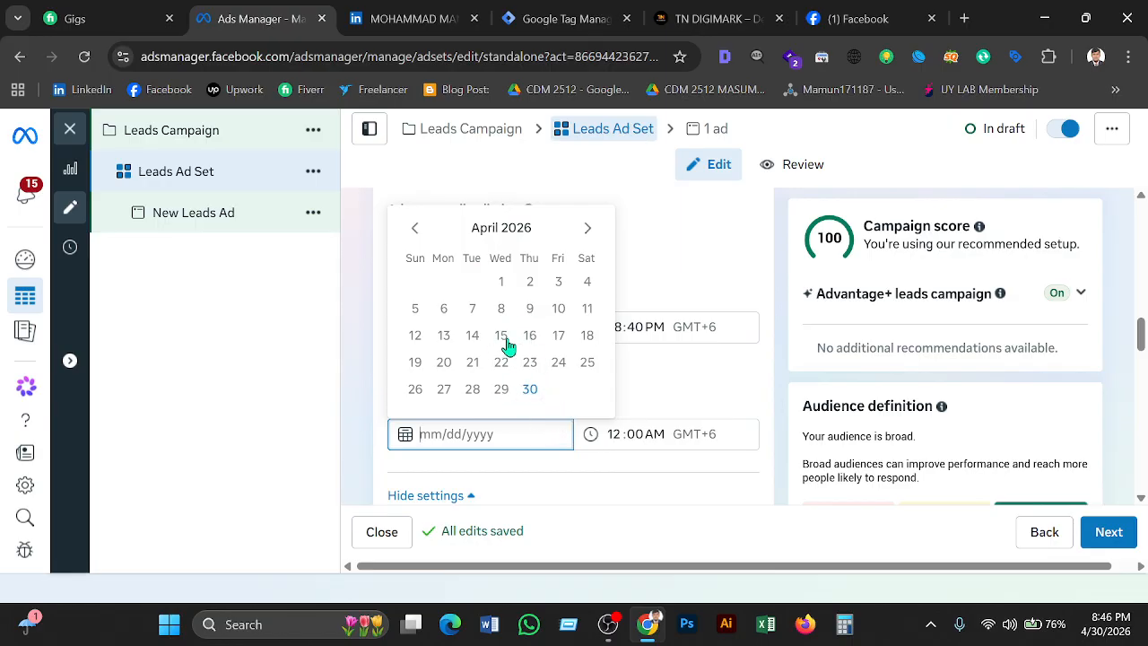
left_click(588, 230)
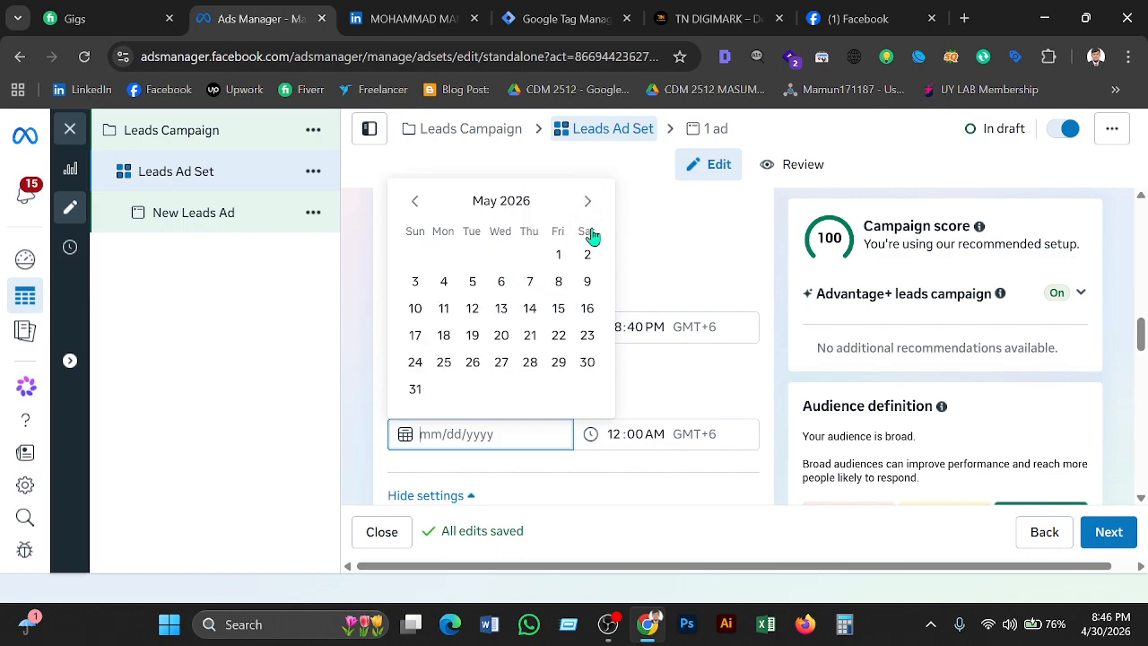
left_click(500, 309)
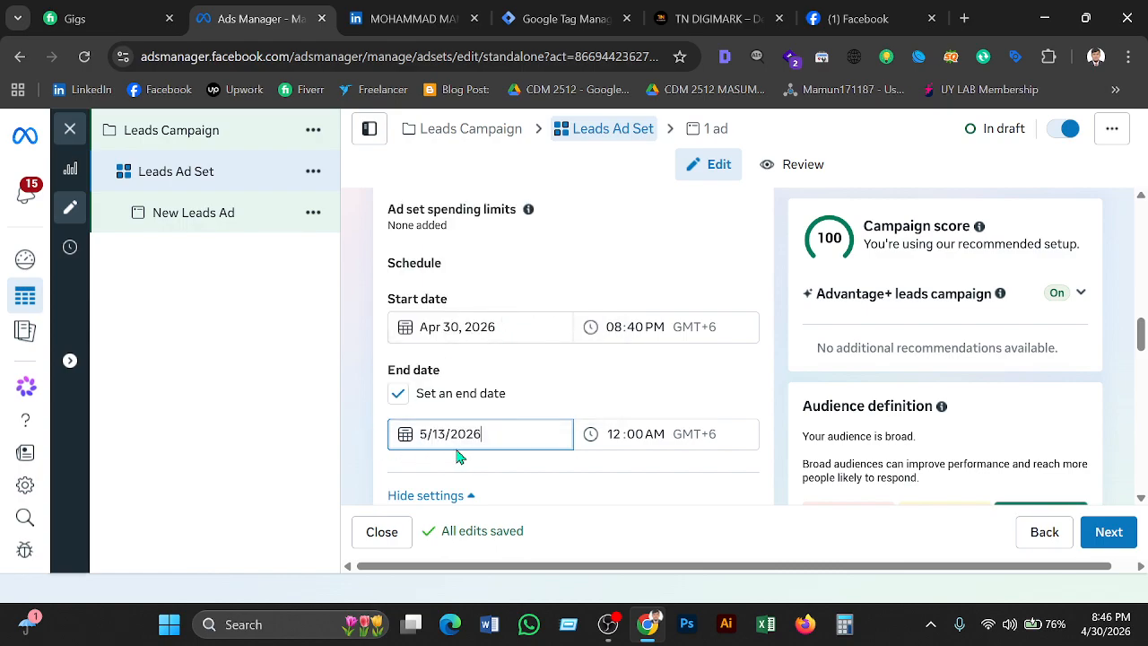
left_click(565, 479)
- Set the end time of the ad set's schedule to 08:40 PM
scroll(632, 410, "down", 2)
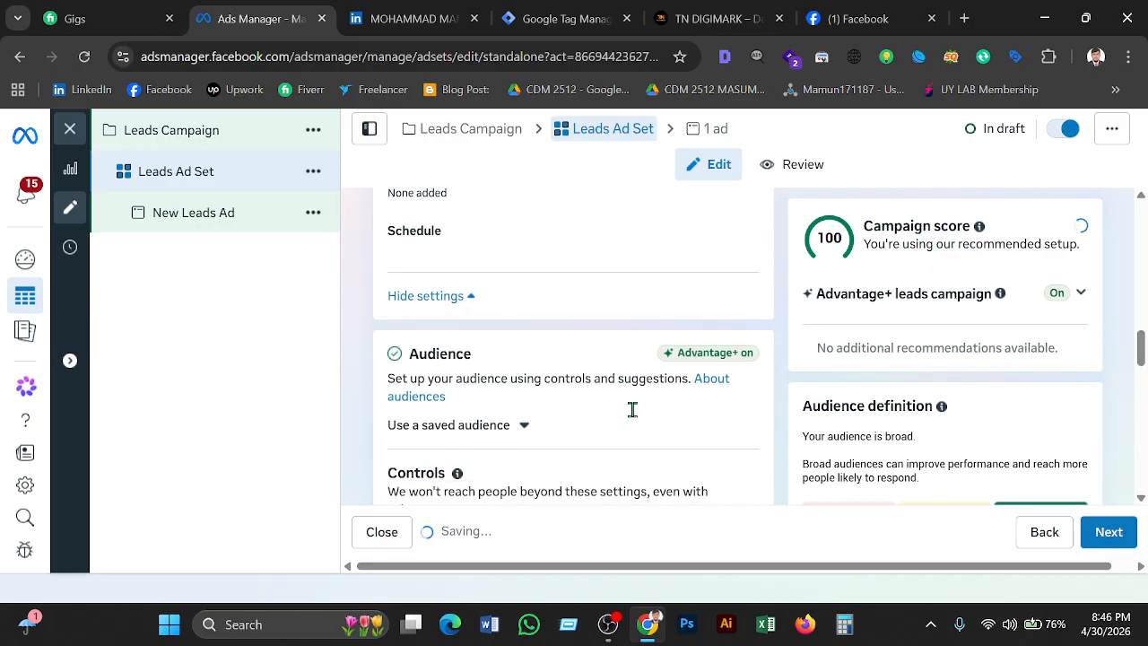
scroll(632, 410, "up", 1)
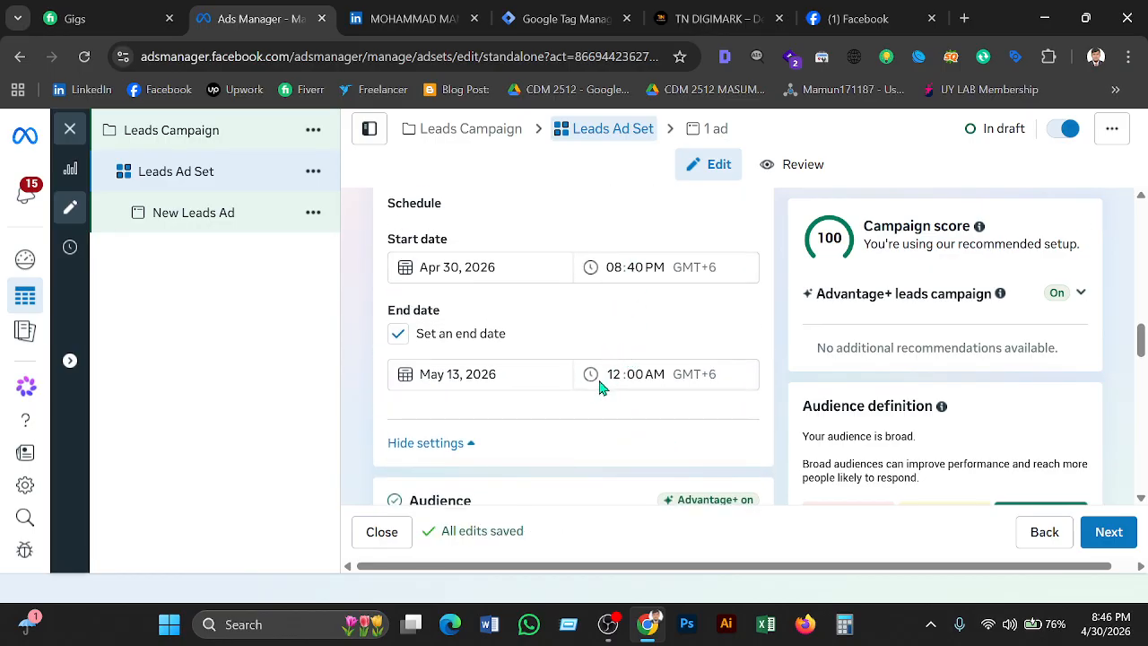
left_click(615, 376)
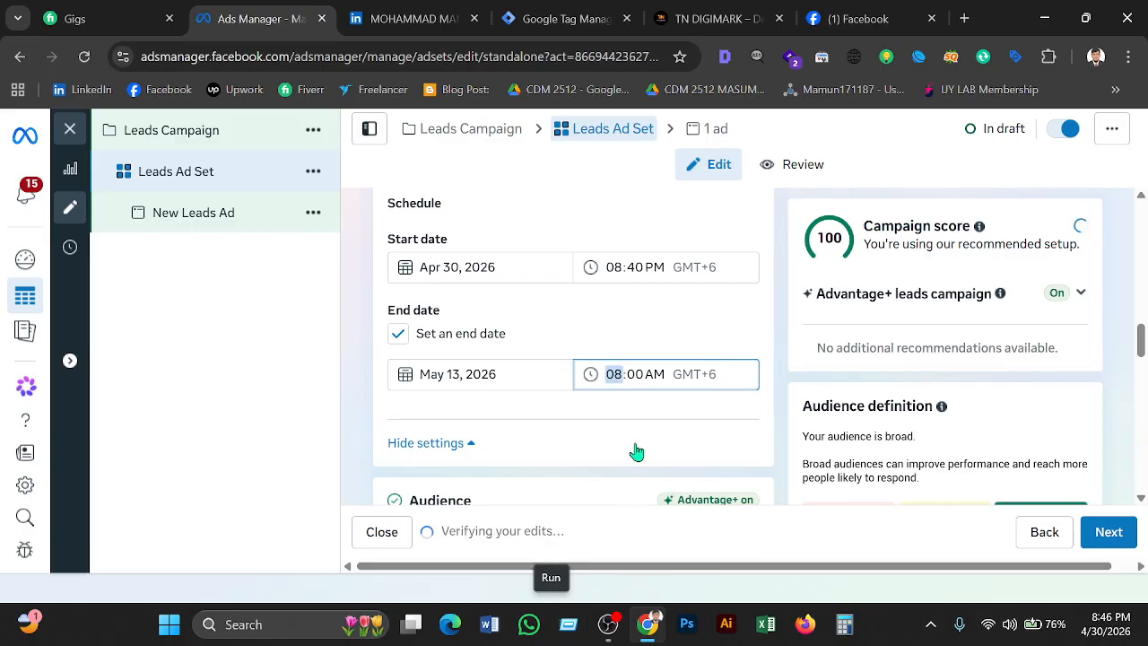
left_click(639, 374)
type("40")
mouse_move(659, 495)
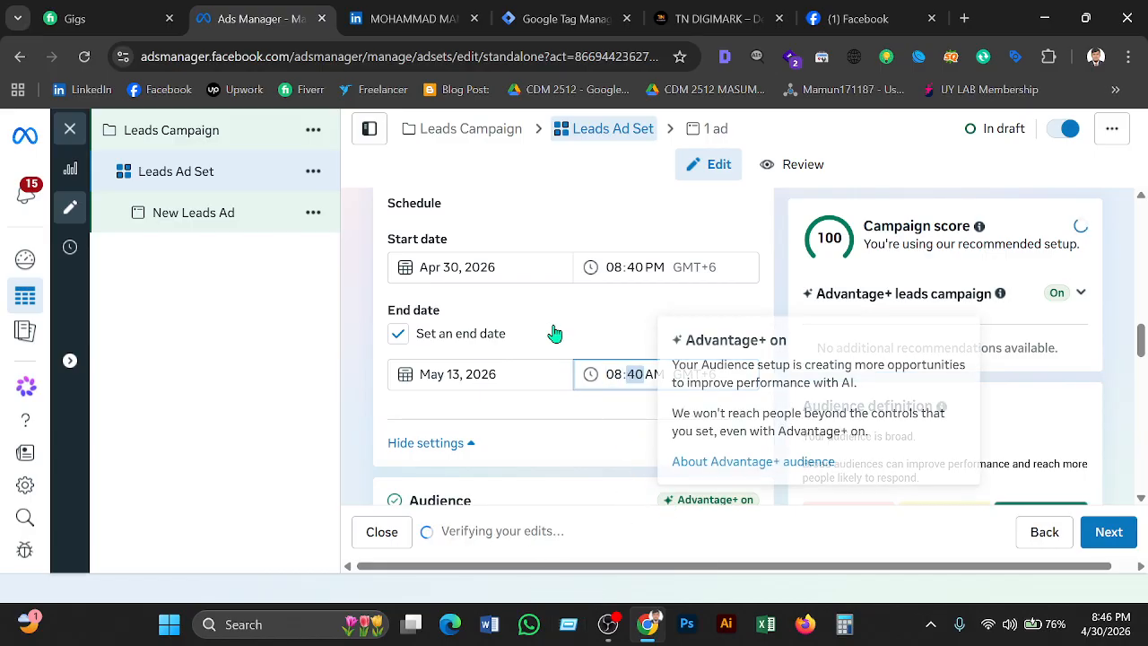
left_click(619, 330)
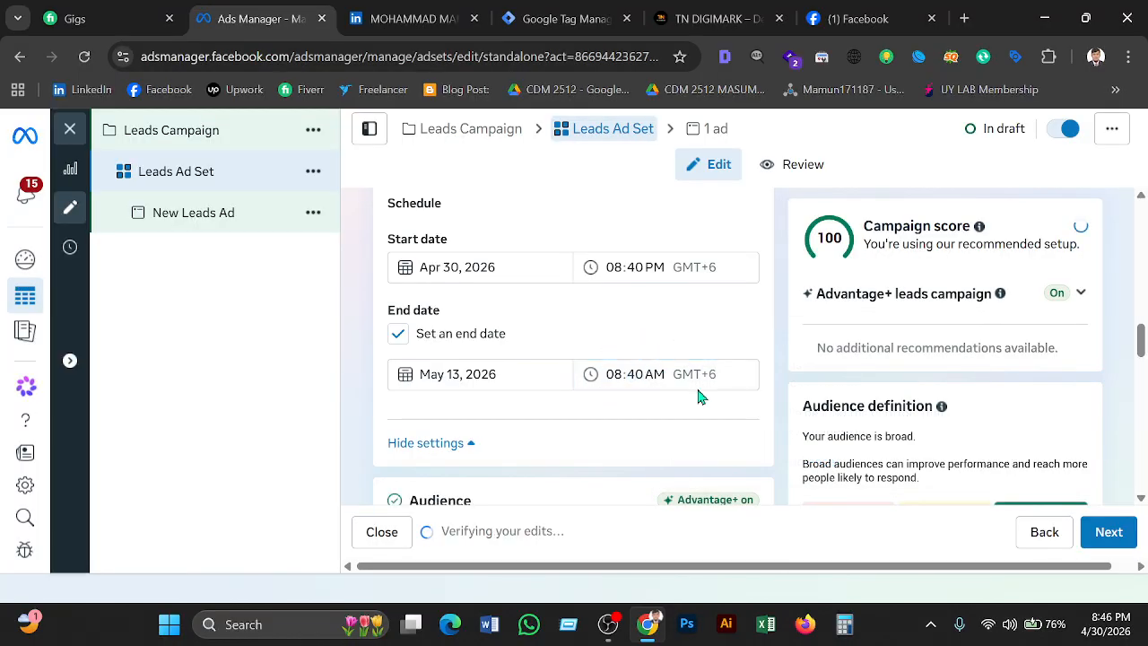
scroll(630, 454, "down", 2)
scroll(631, 444, "up", 3)
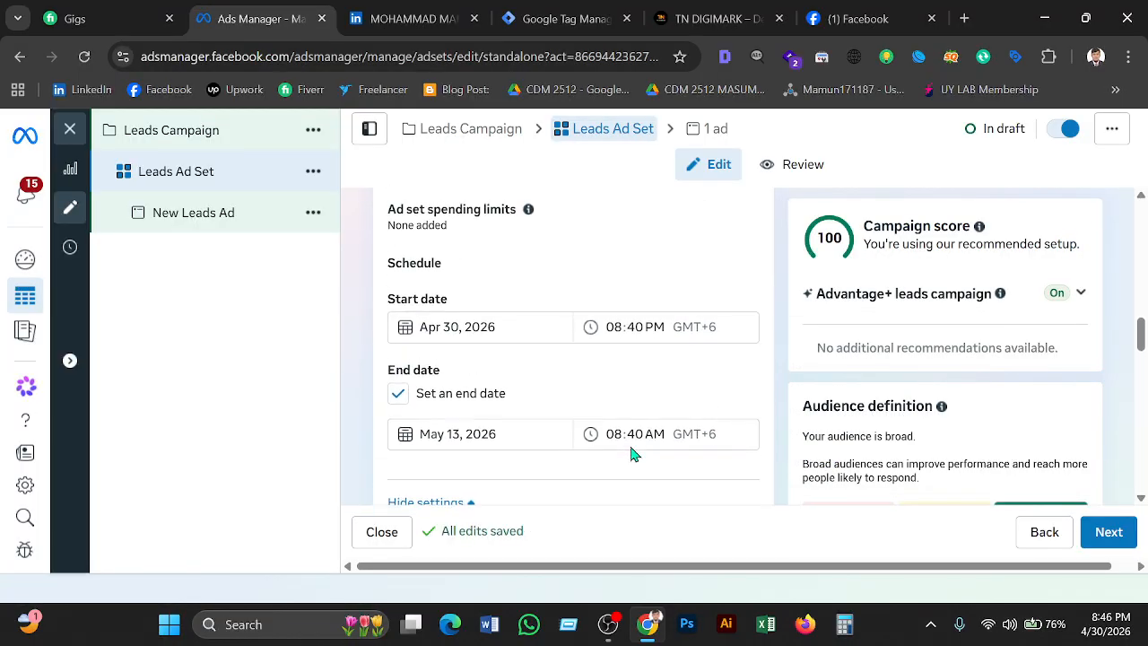
left_click(655, 432)
type("p")
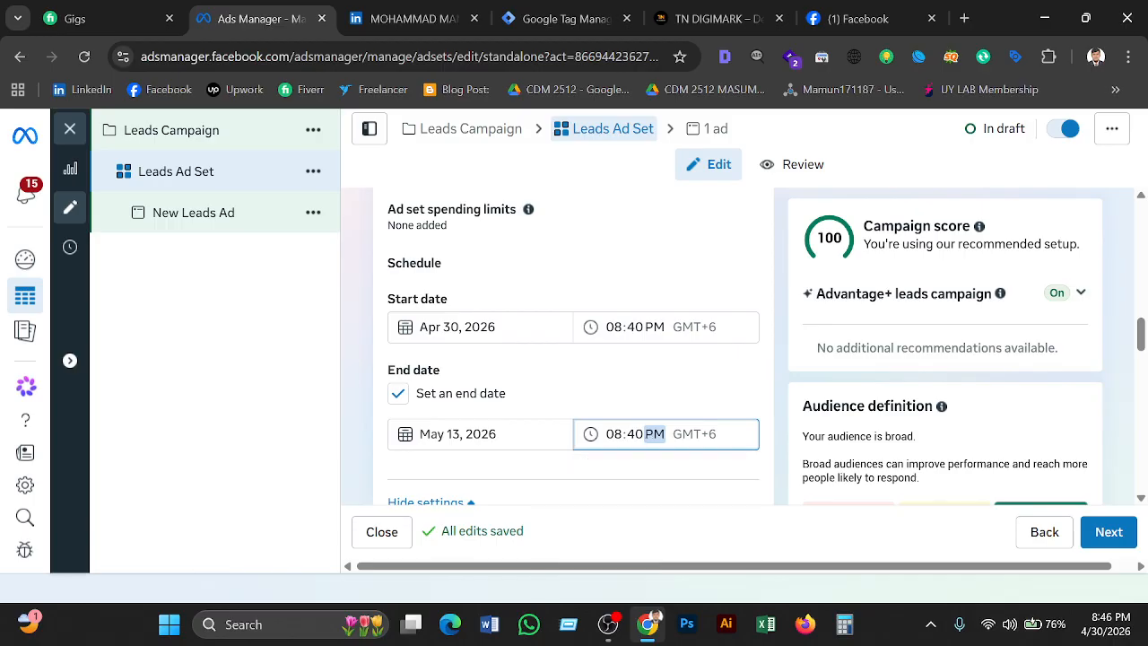
- Search the web in a new browser tab for "audience insights tool" and open the Meta Business Suite audience insights
scroll(661, 422, "down", 3)
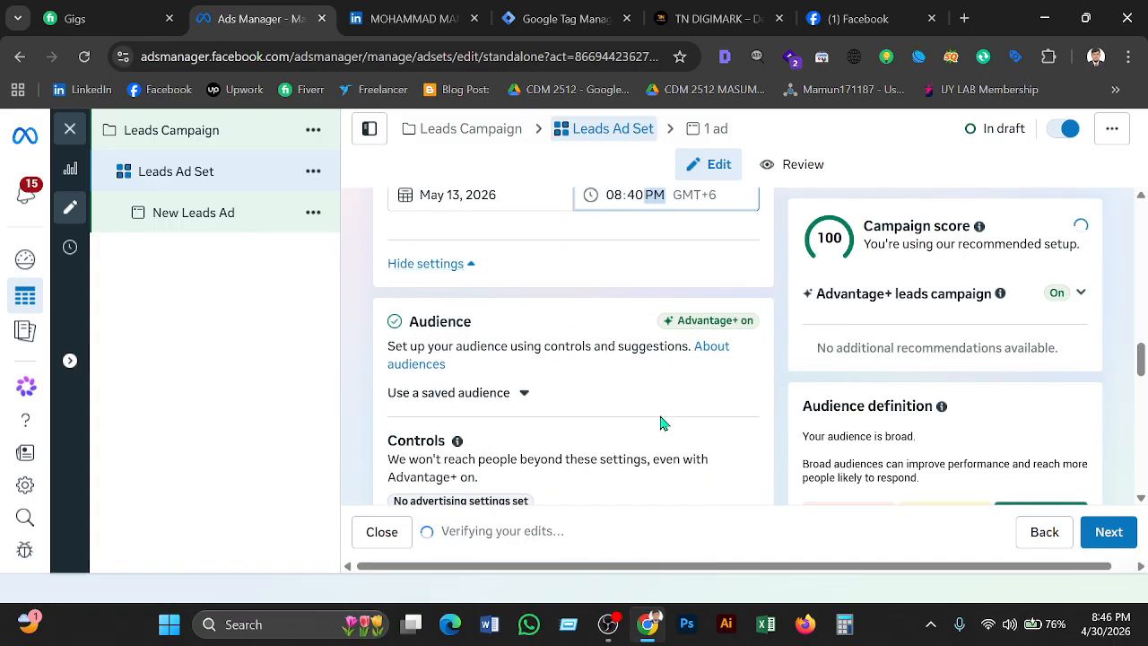
scroll(661, 421, "down", 1)
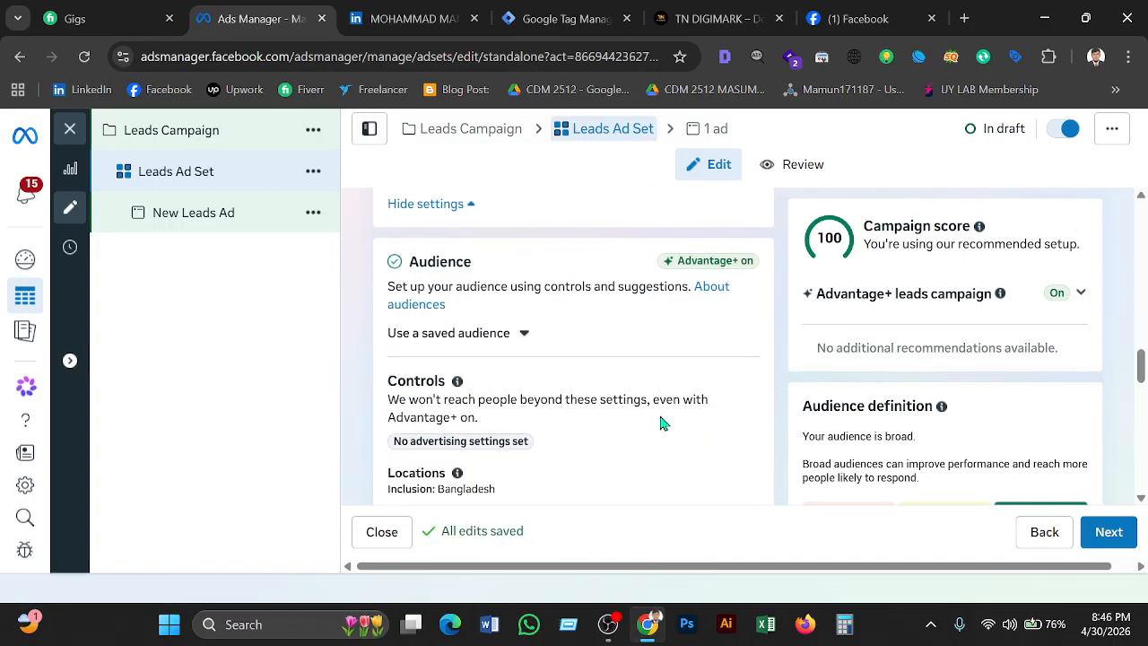
scroll(661, 421, "down", 1)
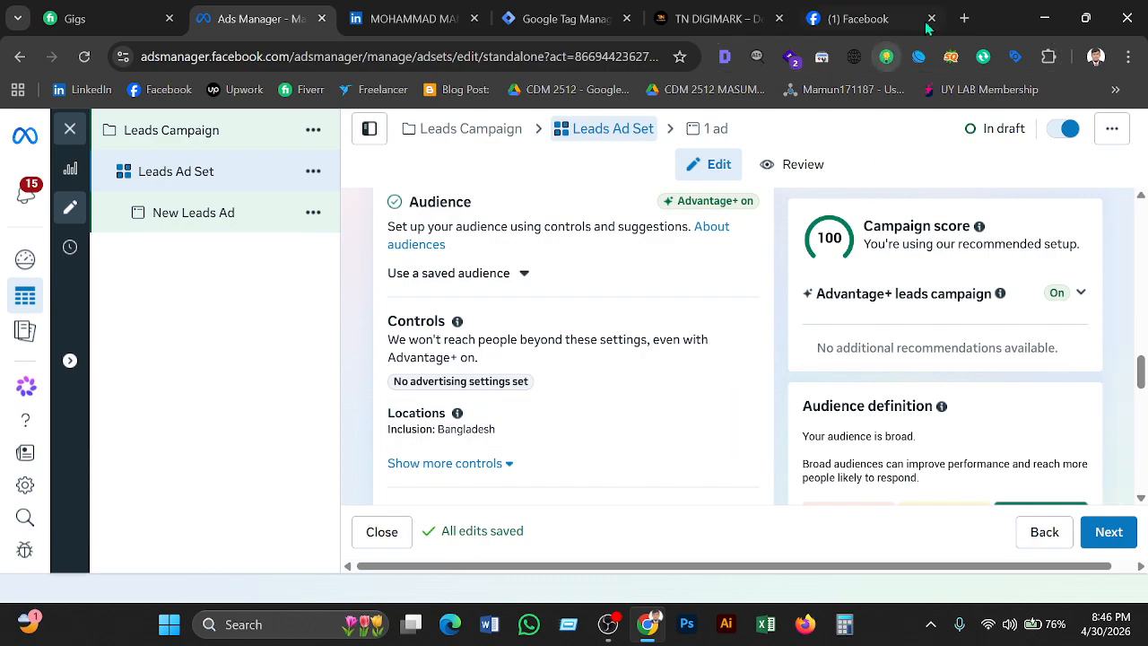
left_click(965, 18)
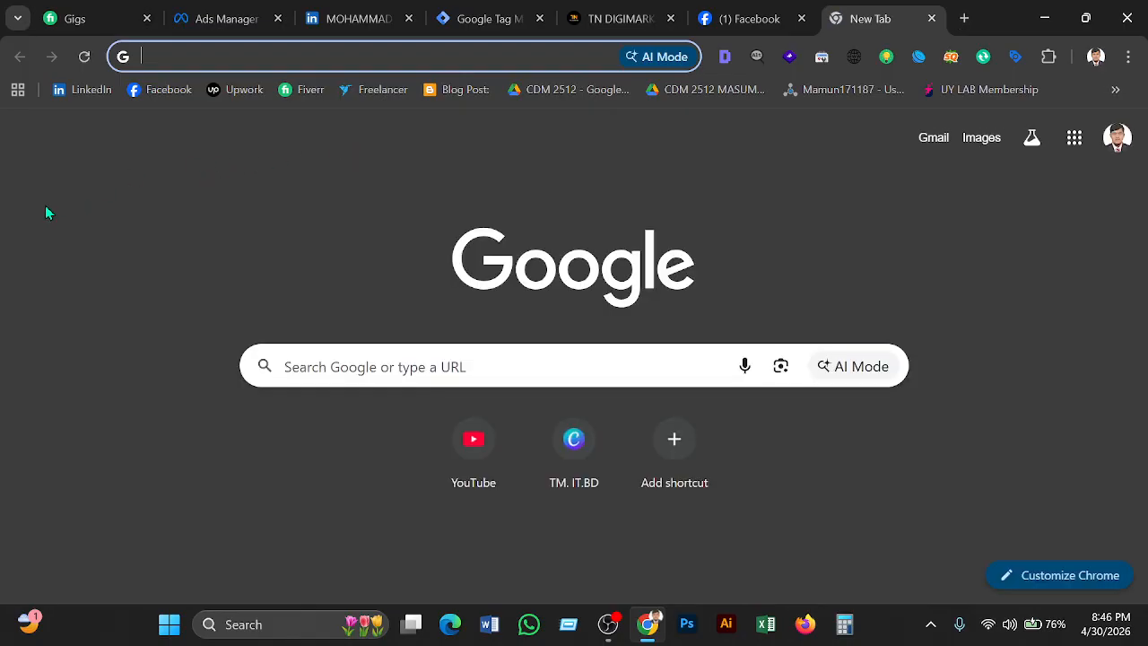
type("audi")
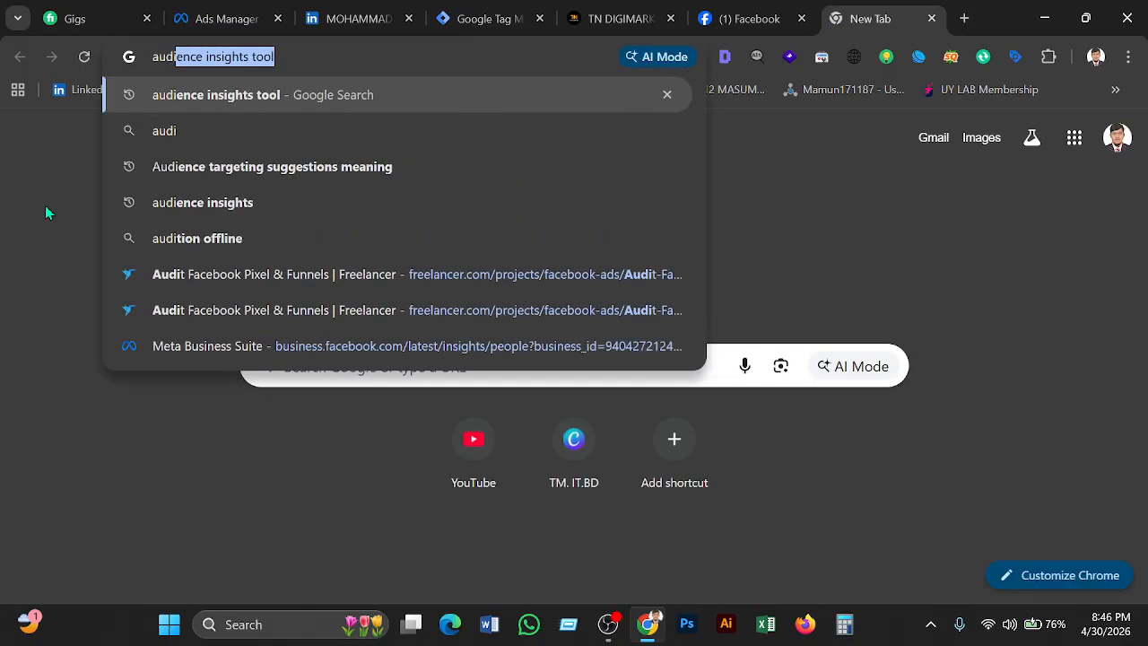
type("a")
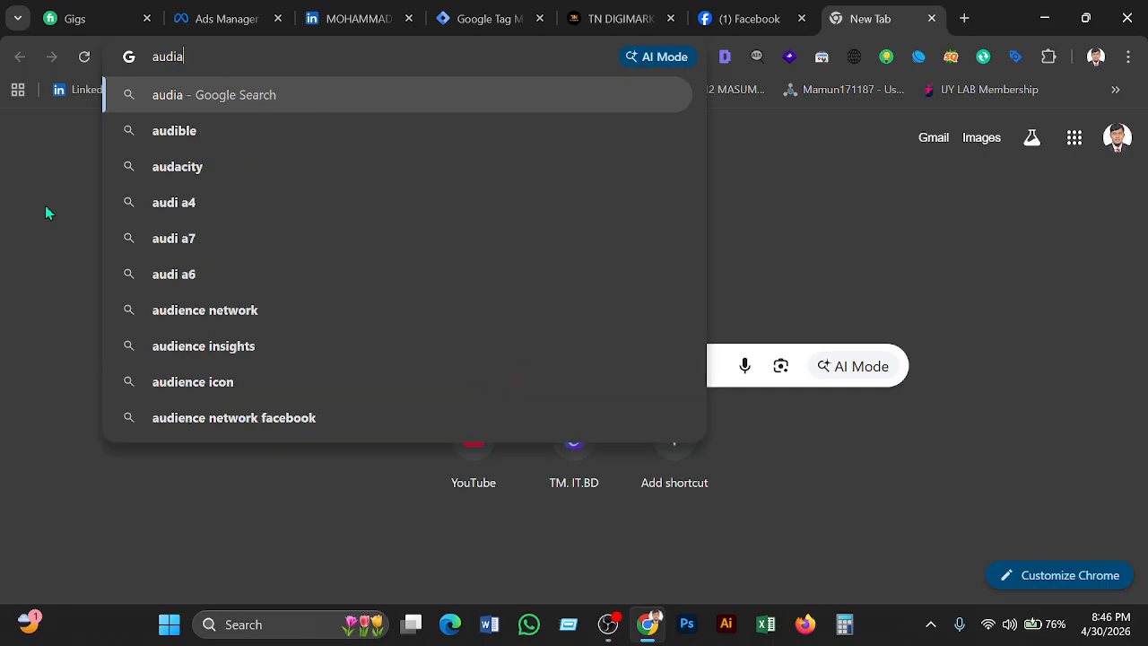
key("BackSpace")
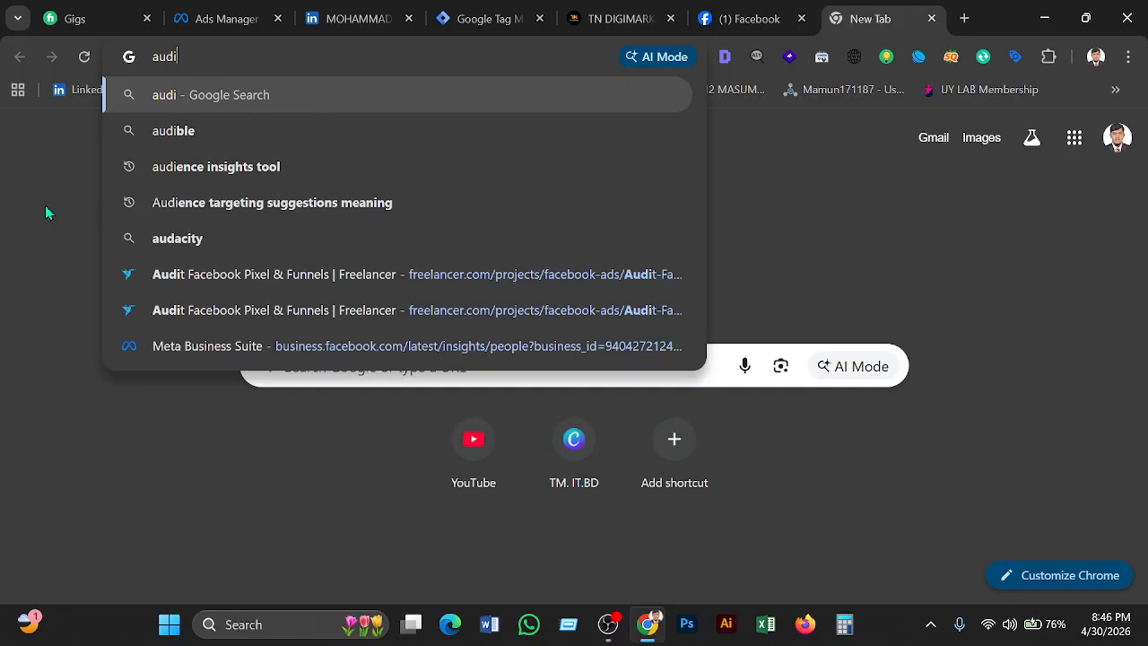
type("ence")
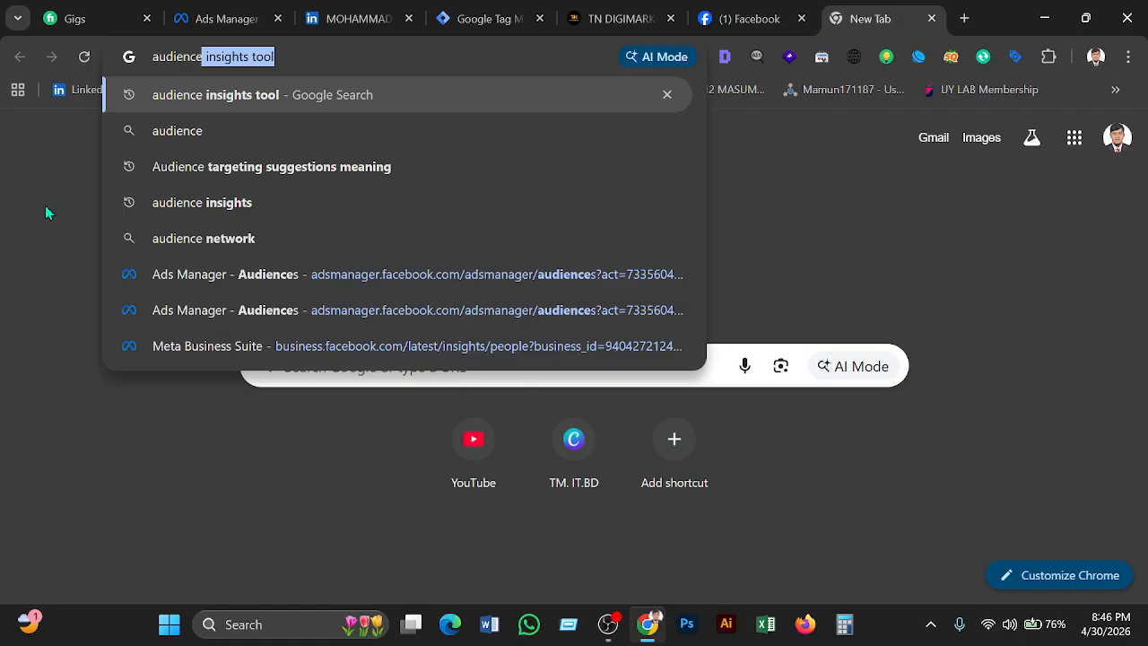
left_click(279, 89)
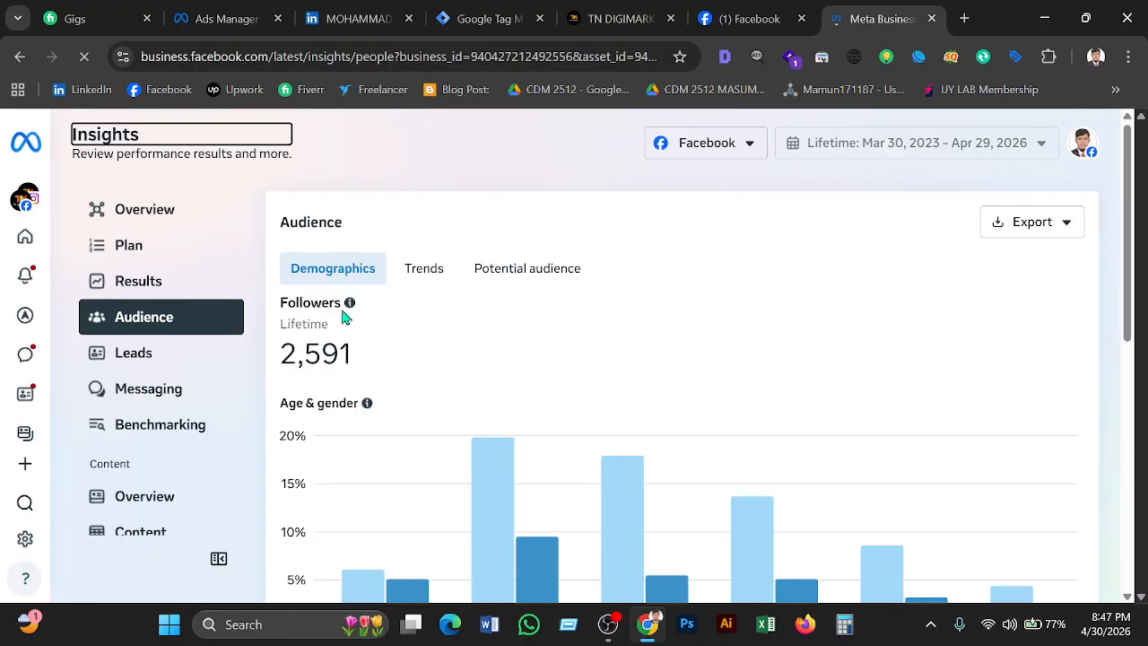
- Open the potential audience insights and filter them to the location Bangladesh
left_click(538, 273)
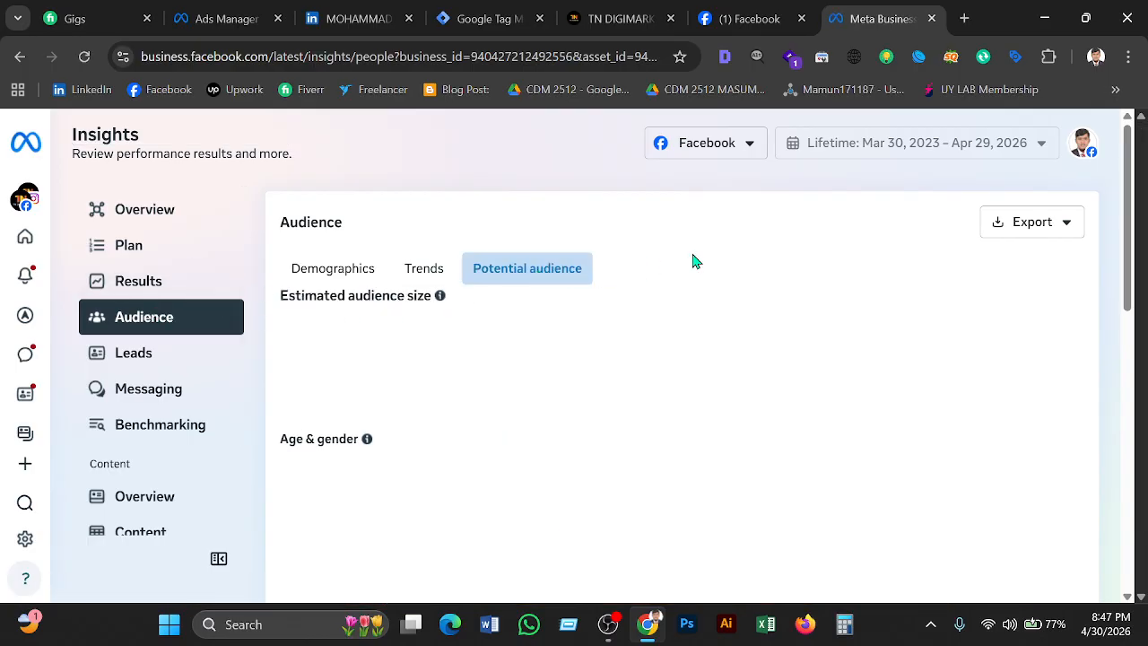
left_click(1051, 229)
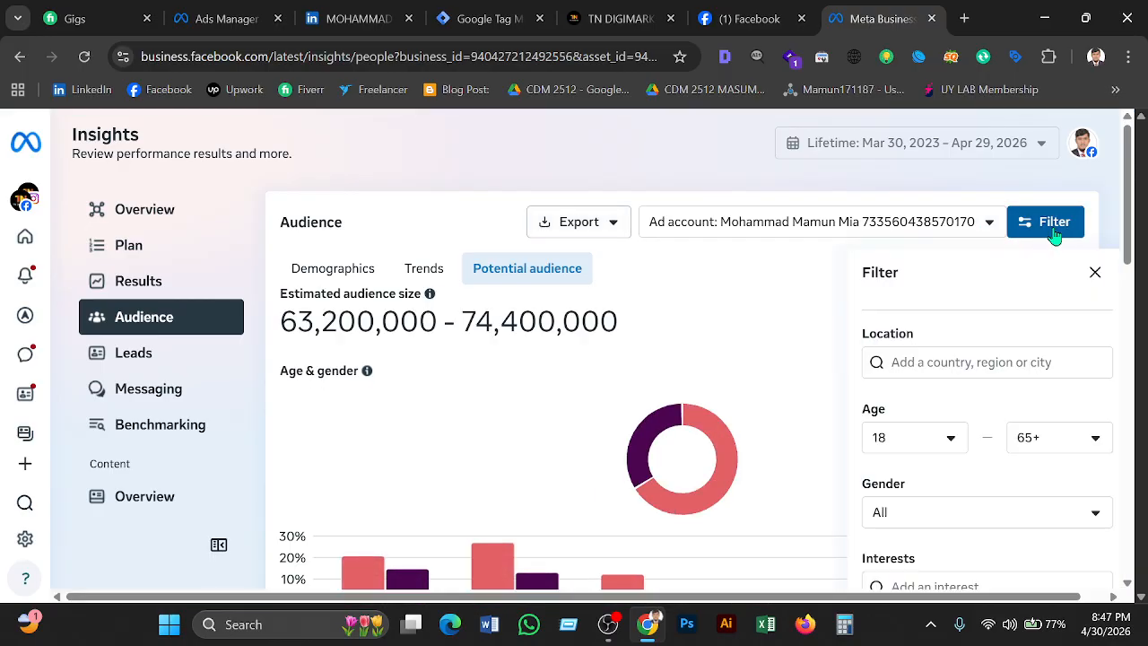
left_click(954, 364)
type("ba")
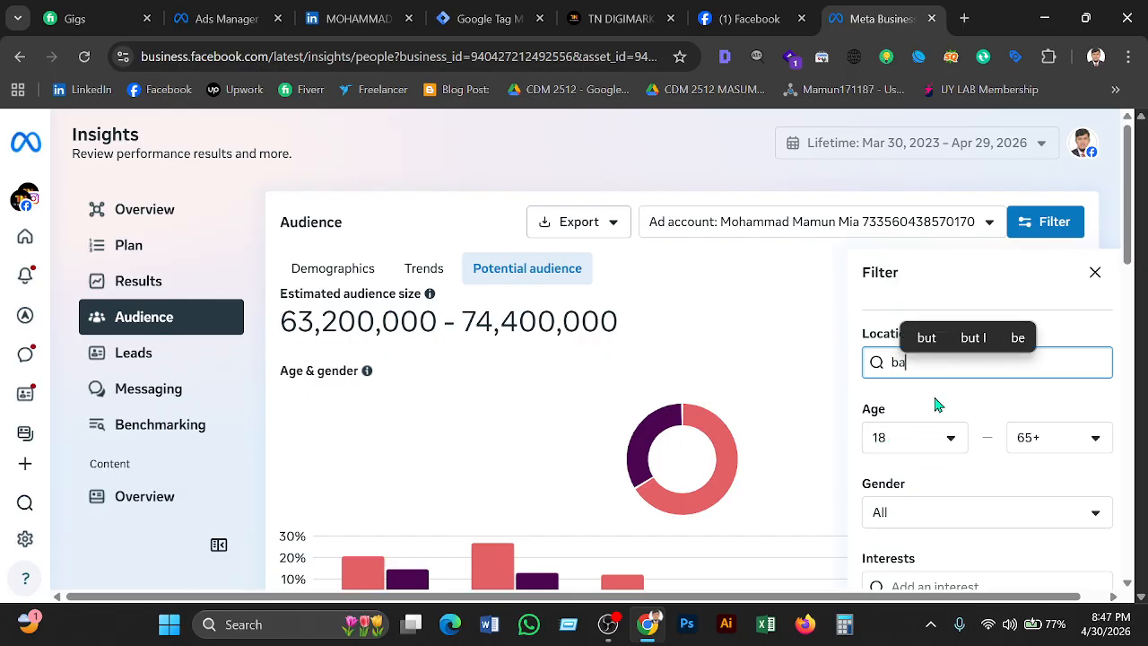
type("n")
left_click(928, 414)
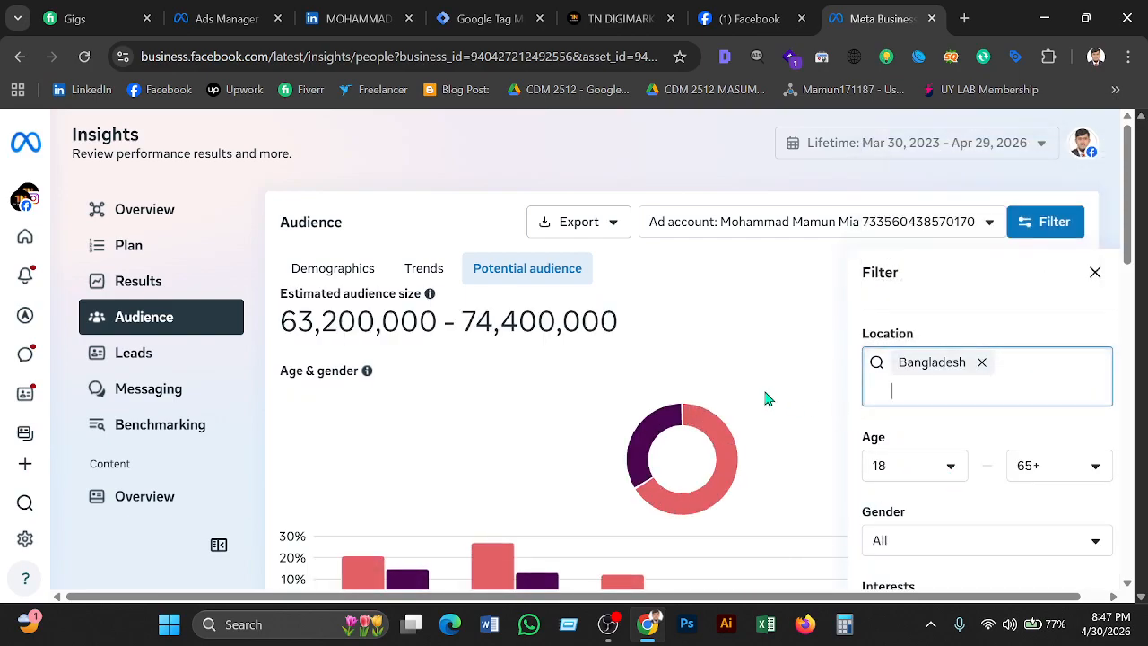
- Enter "meta marketing" as an interest in the potential audience filter
scroll(764, 397, "down", 2)
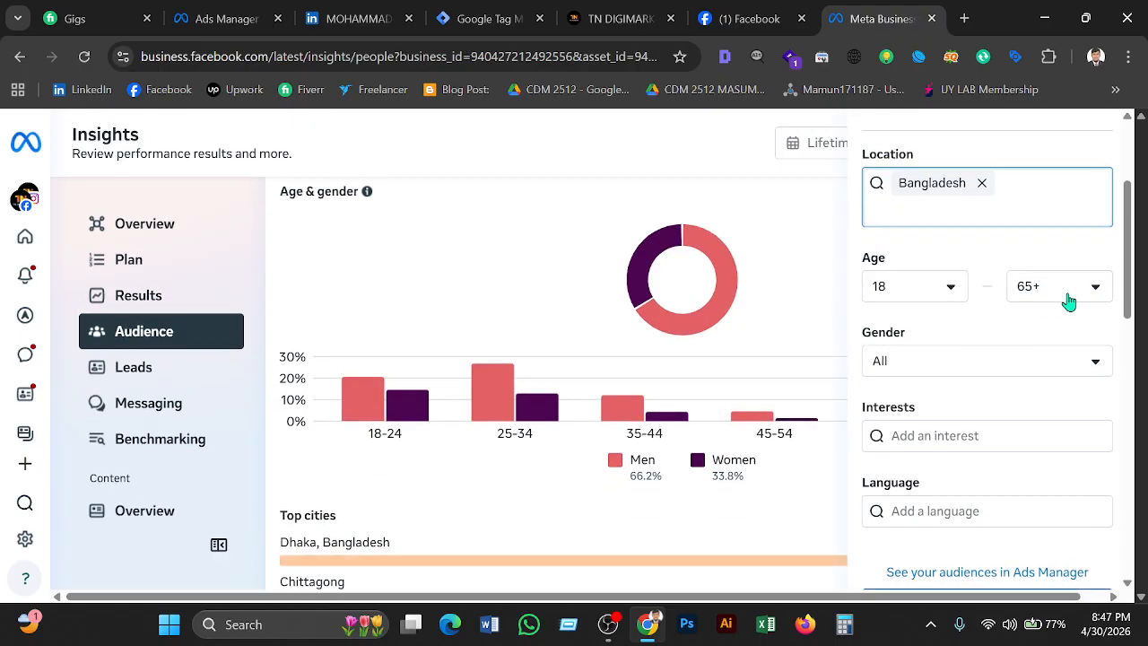
left_click(946, 433)
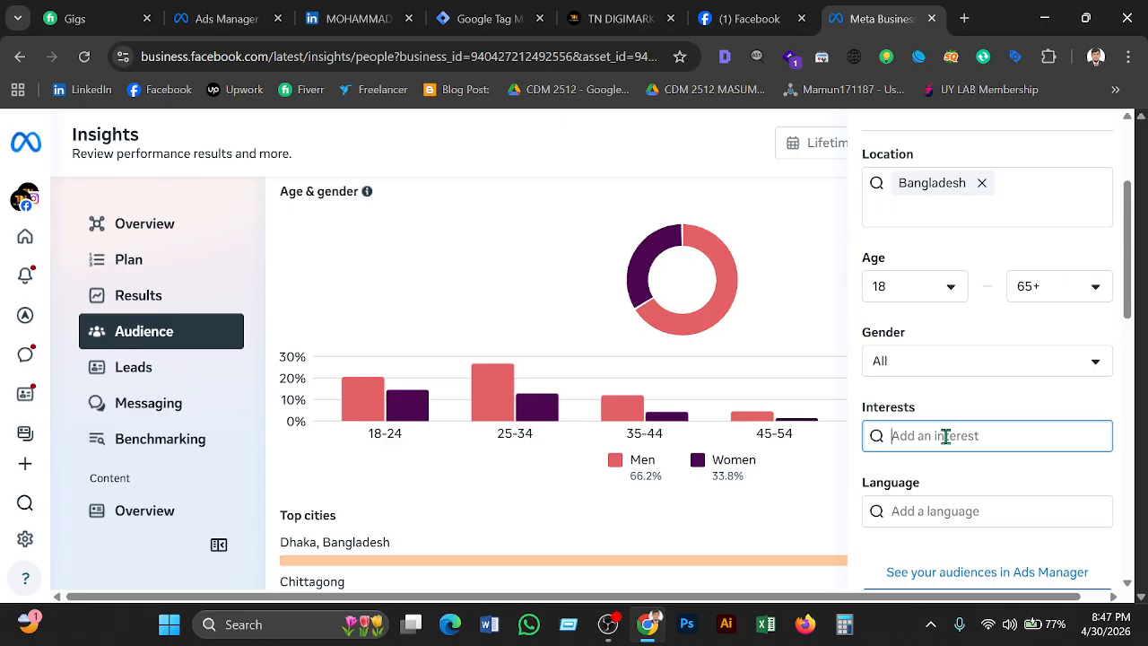
type("m")
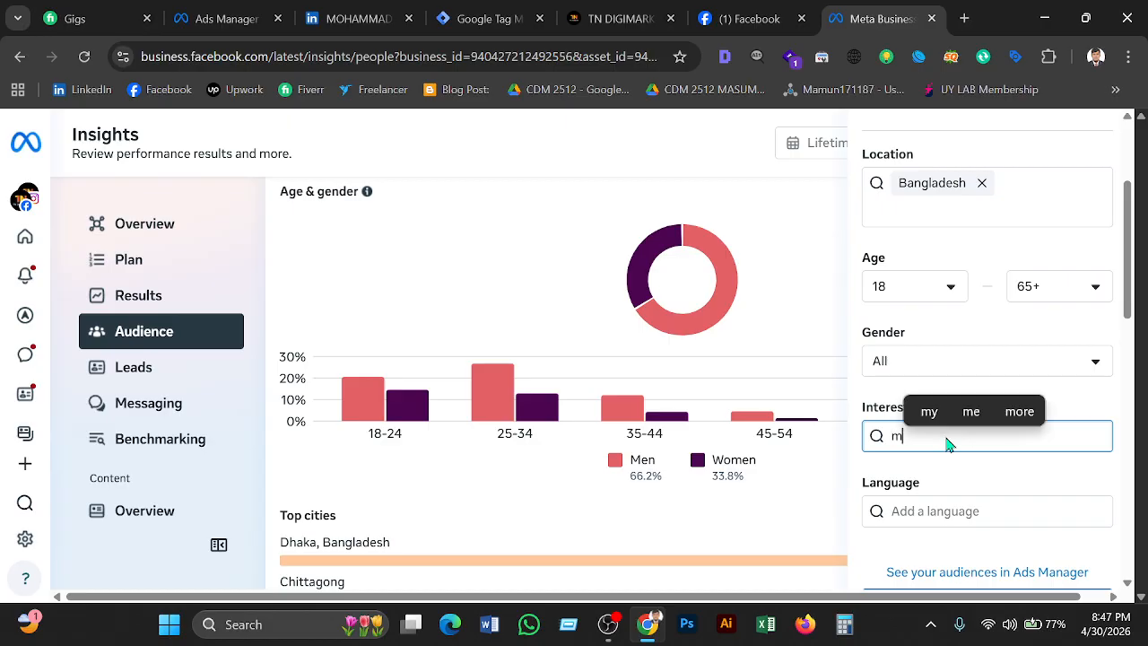
type("eta ")
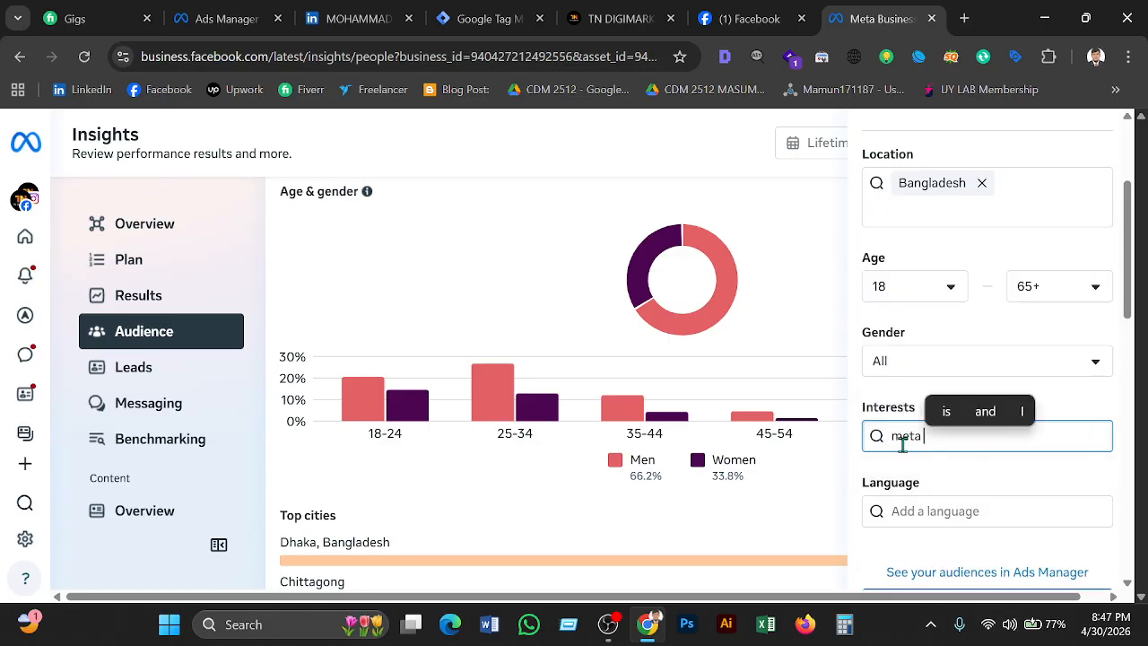
type("marketing")
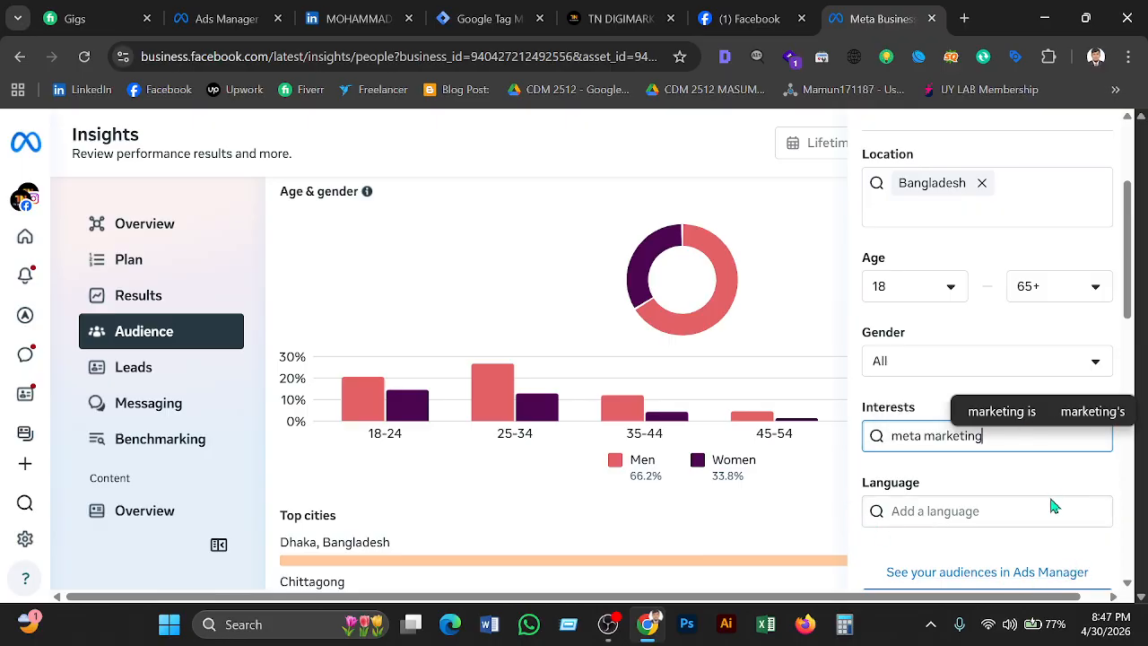
- Try to add Bengali to the filter's language setting by searching for "bangla", "bengla" and "bengli"
left_click(937, 513)
type("b")
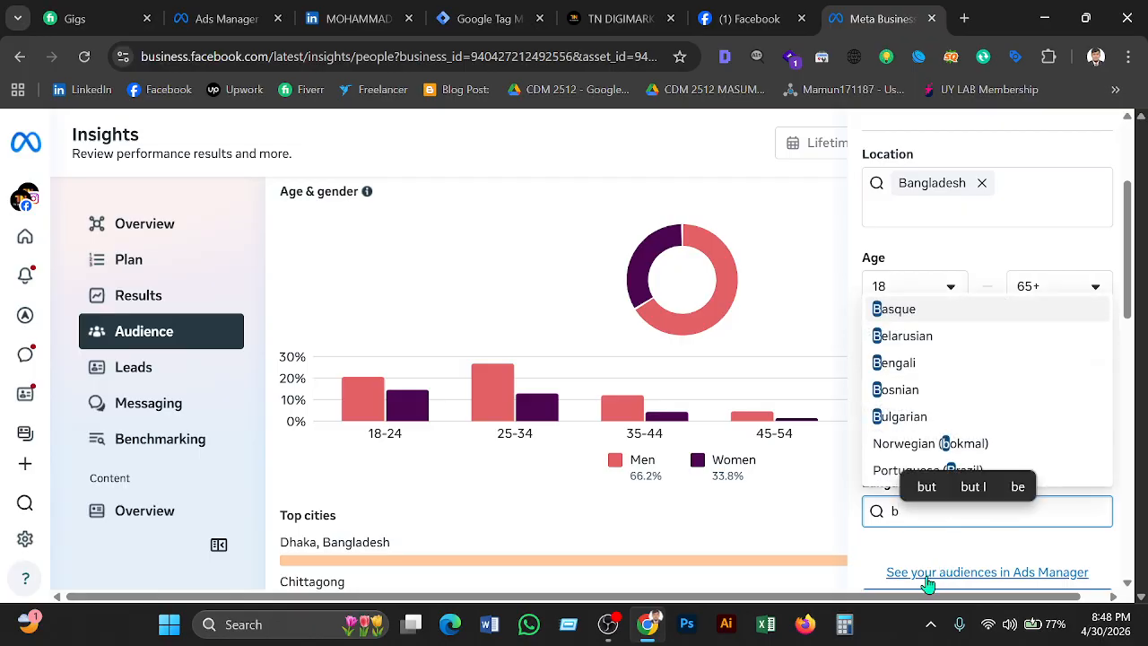
type("angla")
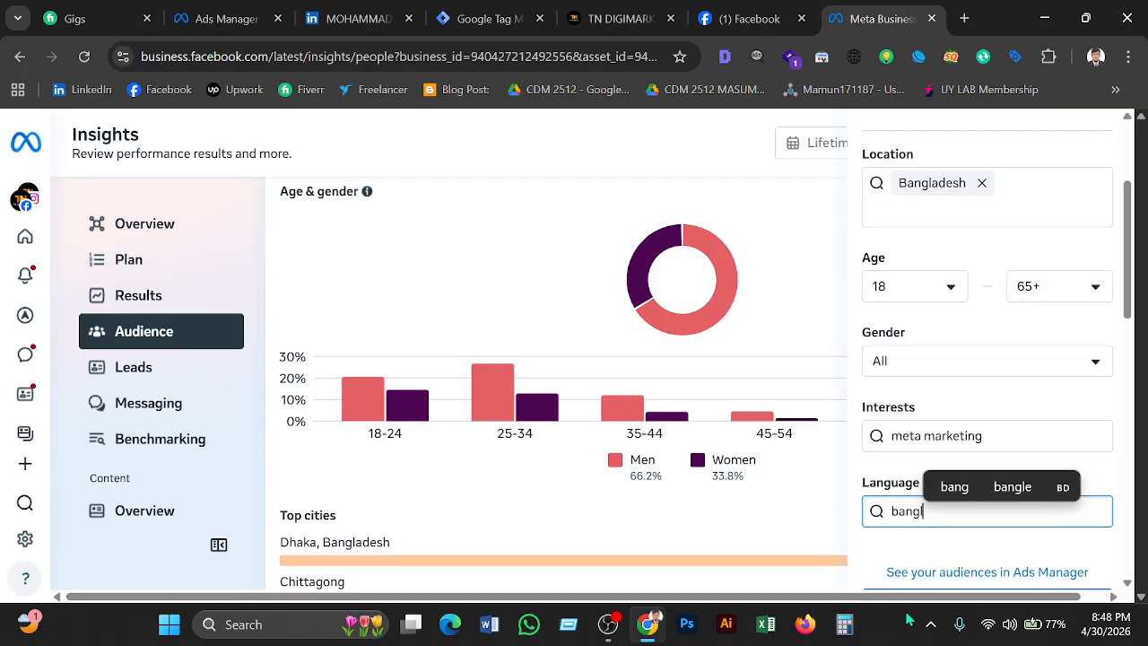
left_click(904, 513)
key("BackSpace")
type("e")
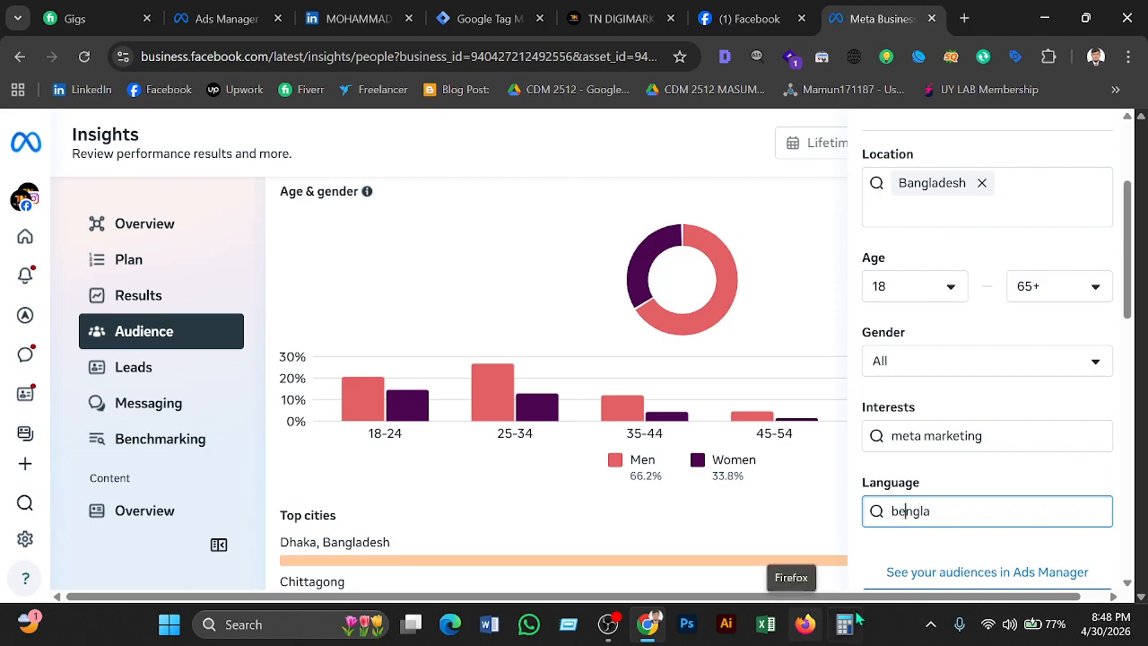
scroll(964, 521, "down", 1)
scroll(964, 520, "down", 1)
key("BackSpace")
type("i")
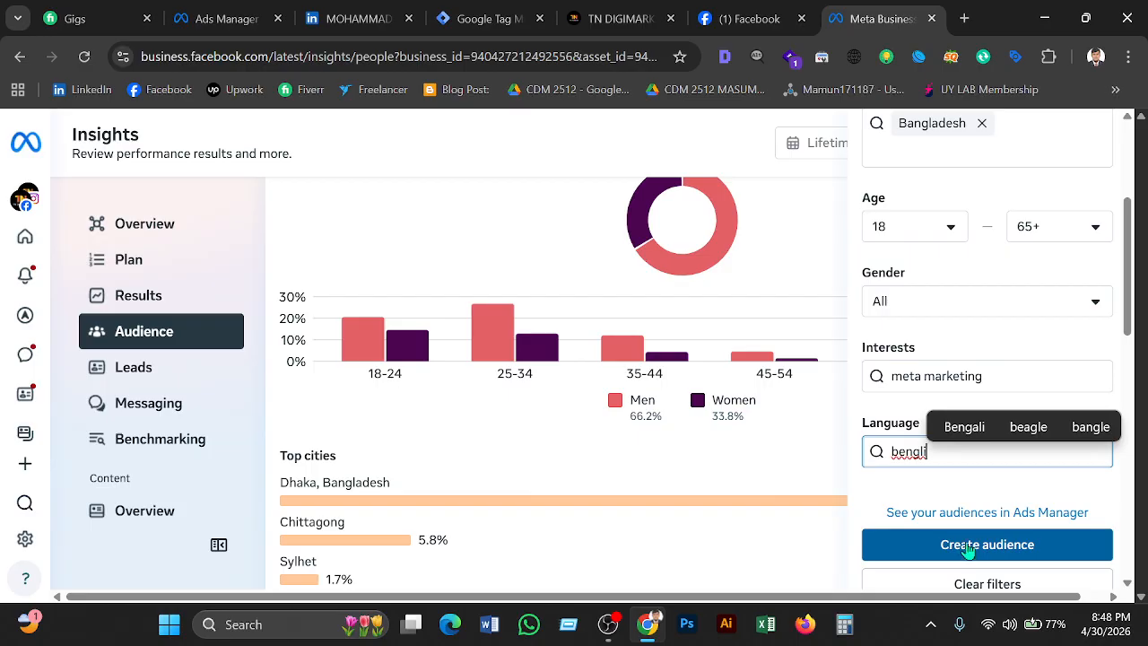
- Open and dismiss the audience creation form, and review the filter settings with the age, gender and top-city charts
left_click(933, 556)
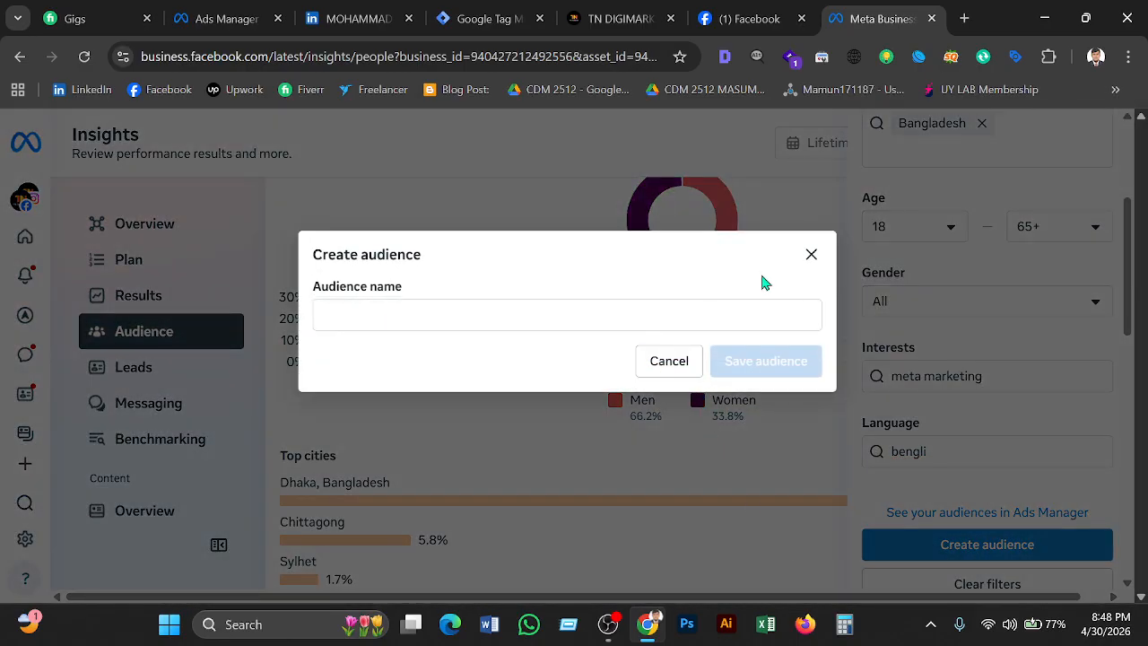
left_click(811, 256)
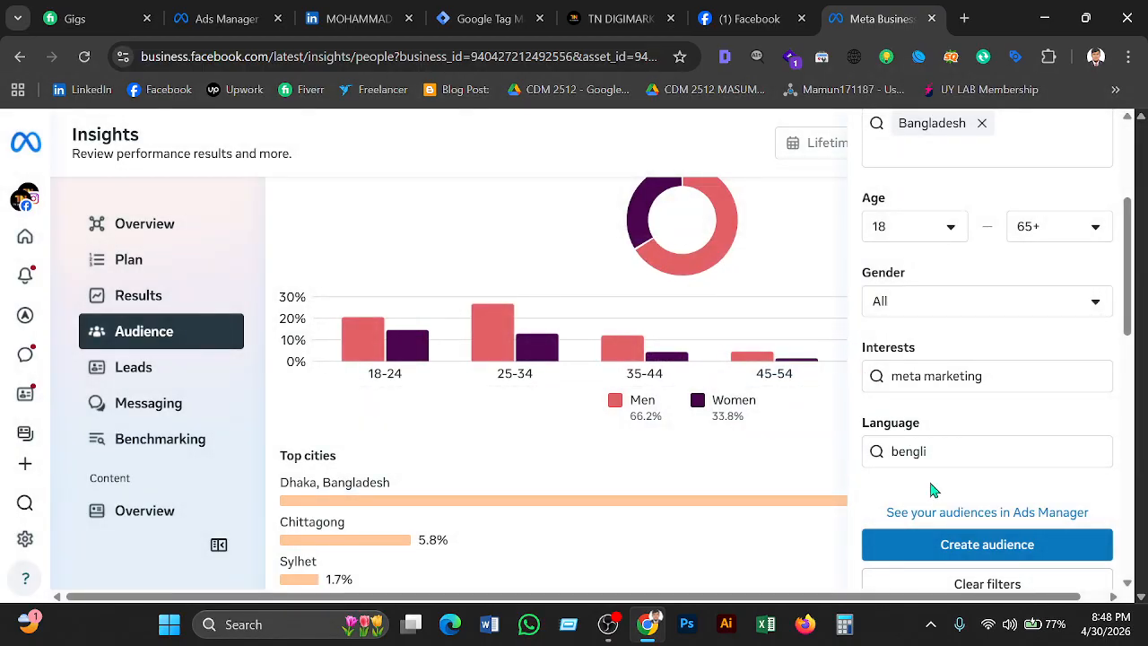
scroll(965, 457, "up", 3)
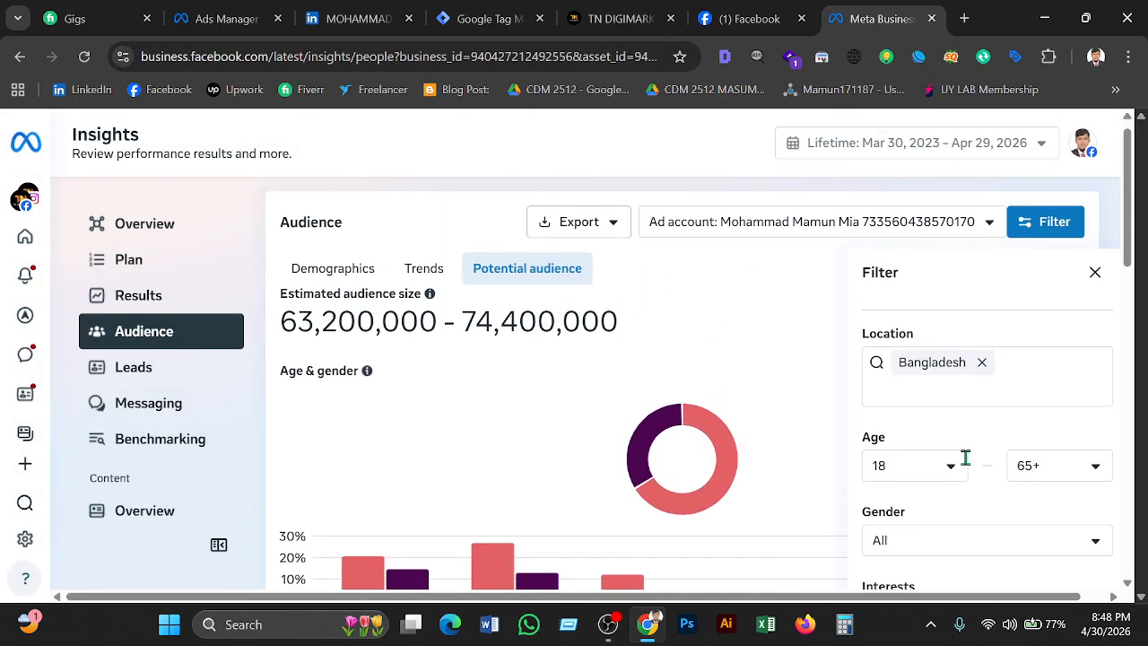
scroll(965, 462, "down", 3)
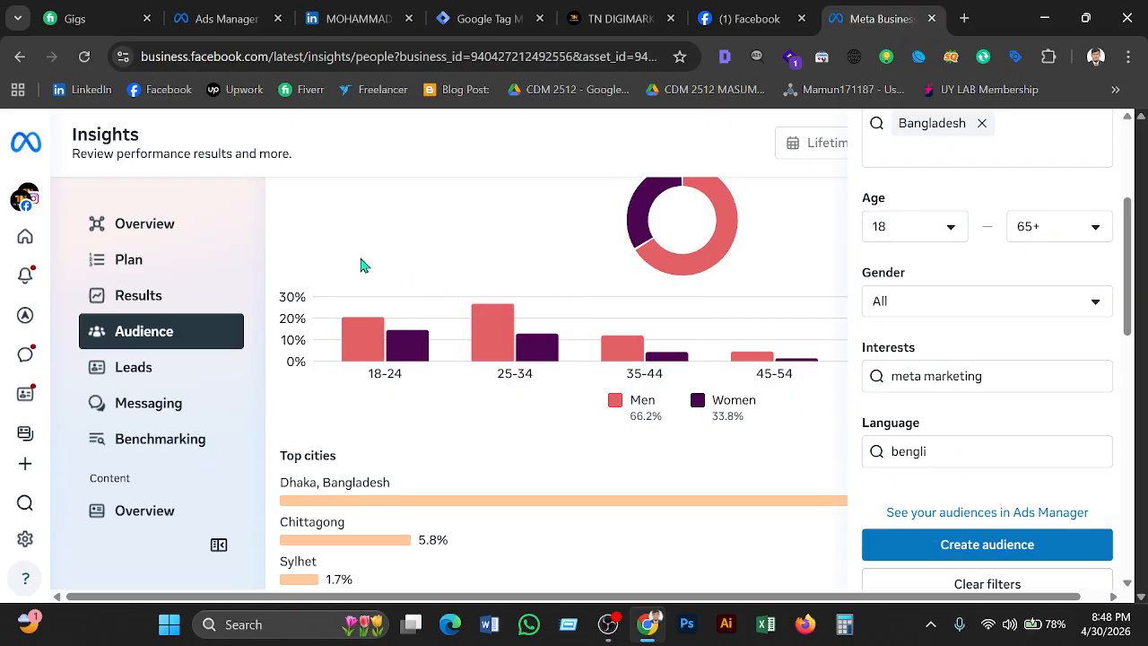
scroll(395, 276, "up", 3)
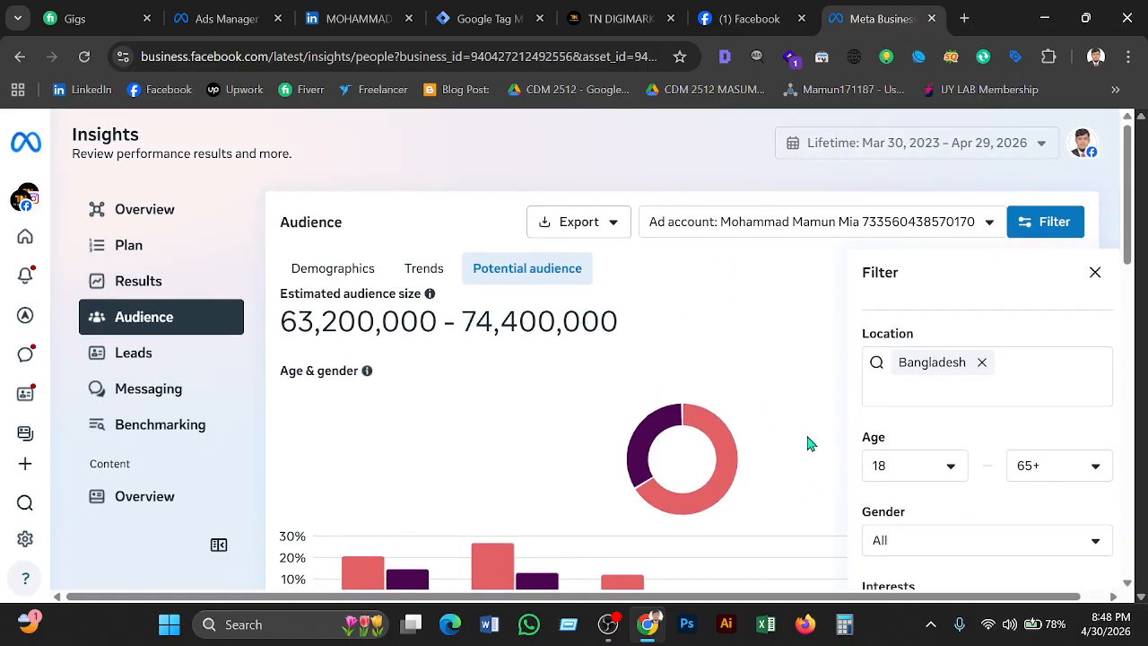
scroll(866, 464, "down", 3)
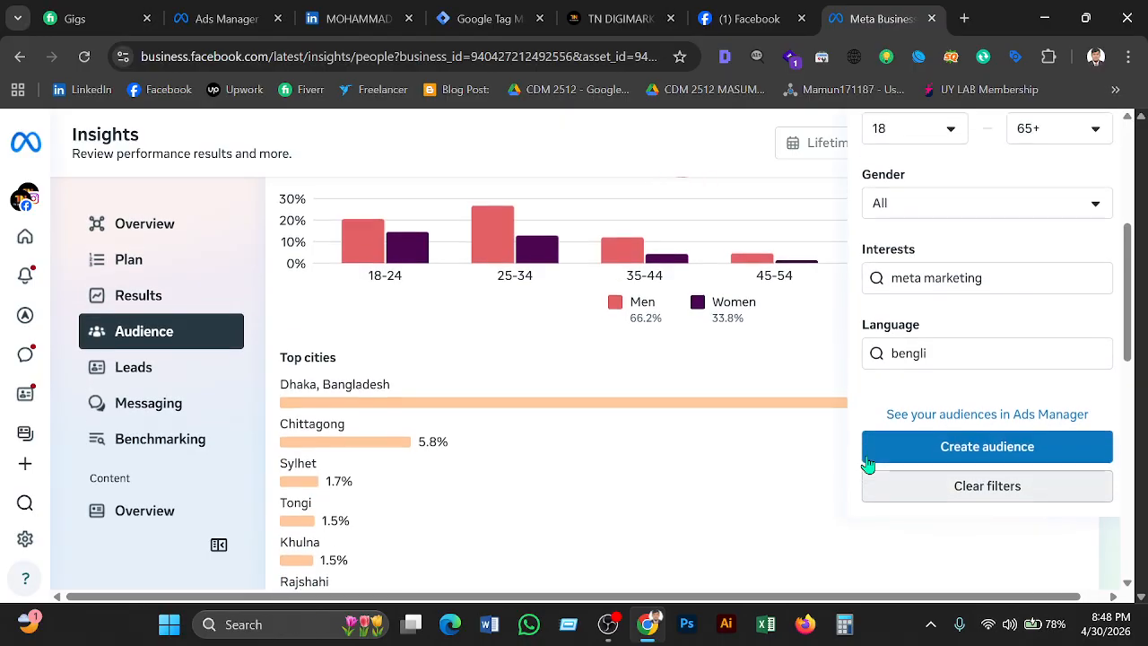
left_click(485, 364)
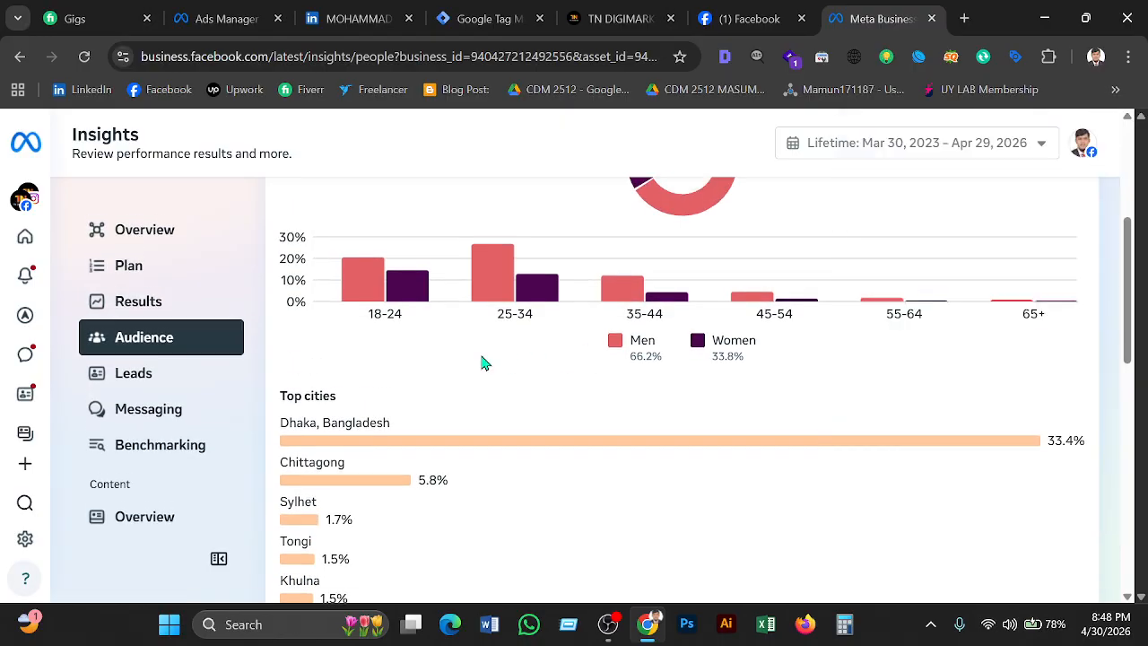
scroll(807, 407, "up", 3)
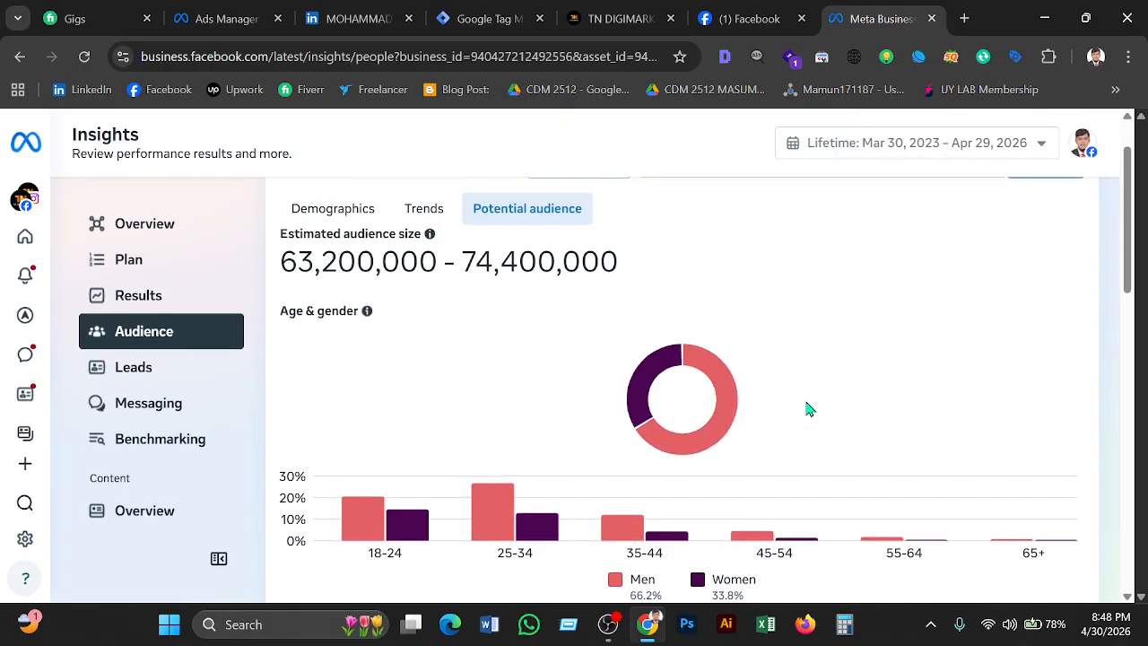
- Reopen the potential audience filter and enter "meta marketing" as an interest
left_click(1020, 229)
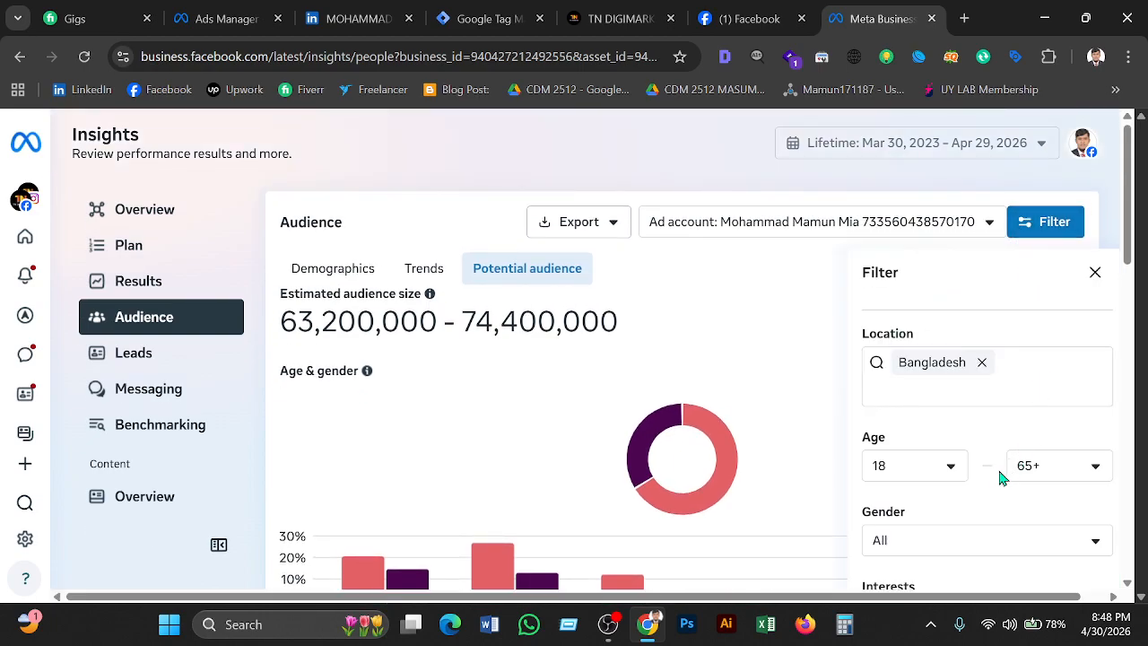
scroll(982, 478, "down", 2)
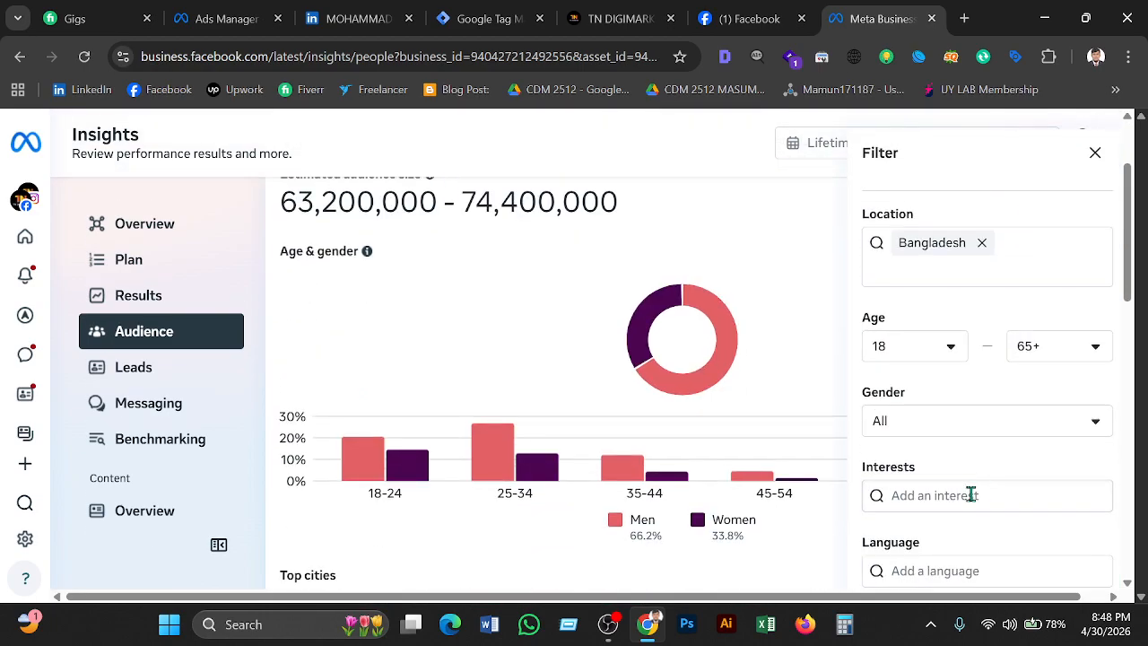
left_click(965, 496)
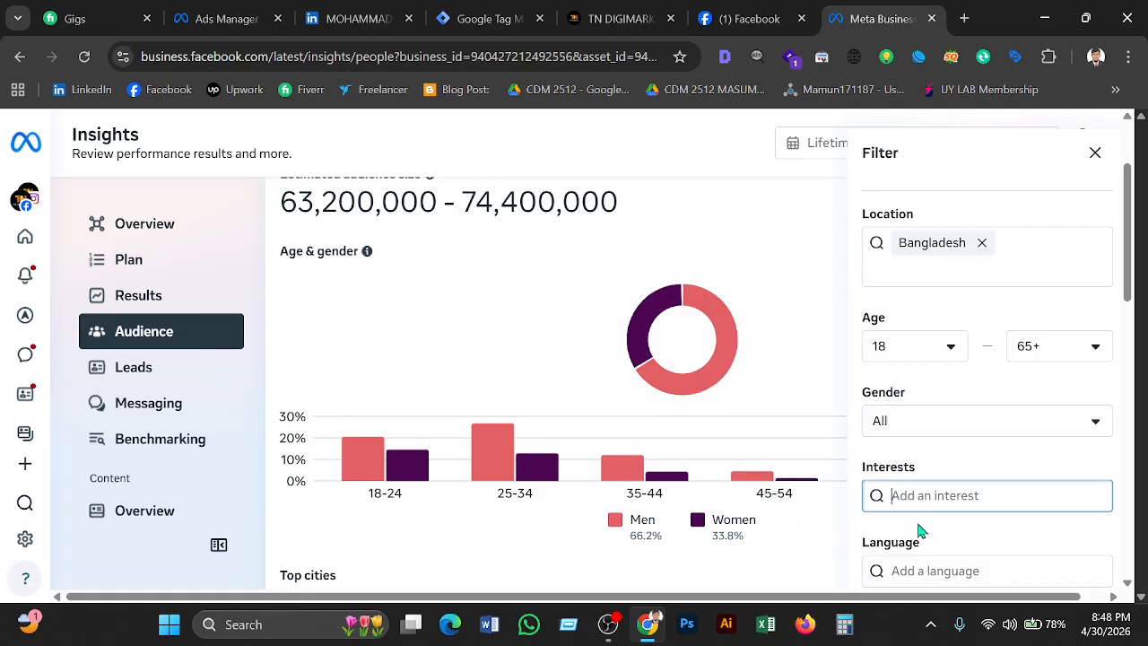
type("meta ")
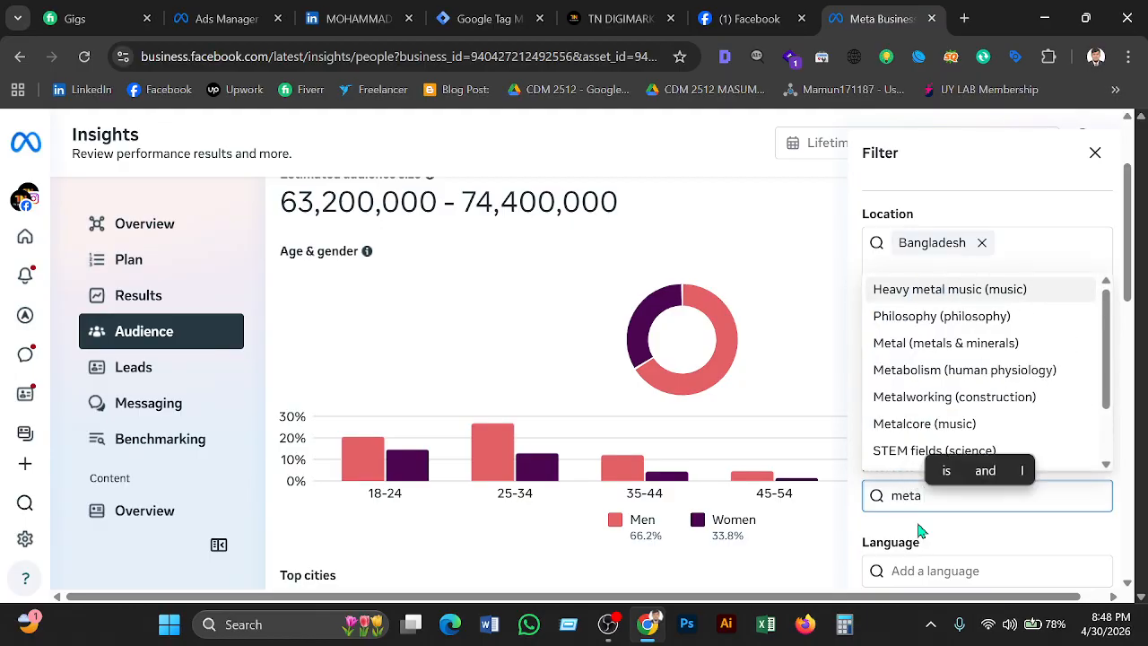
type("marke")
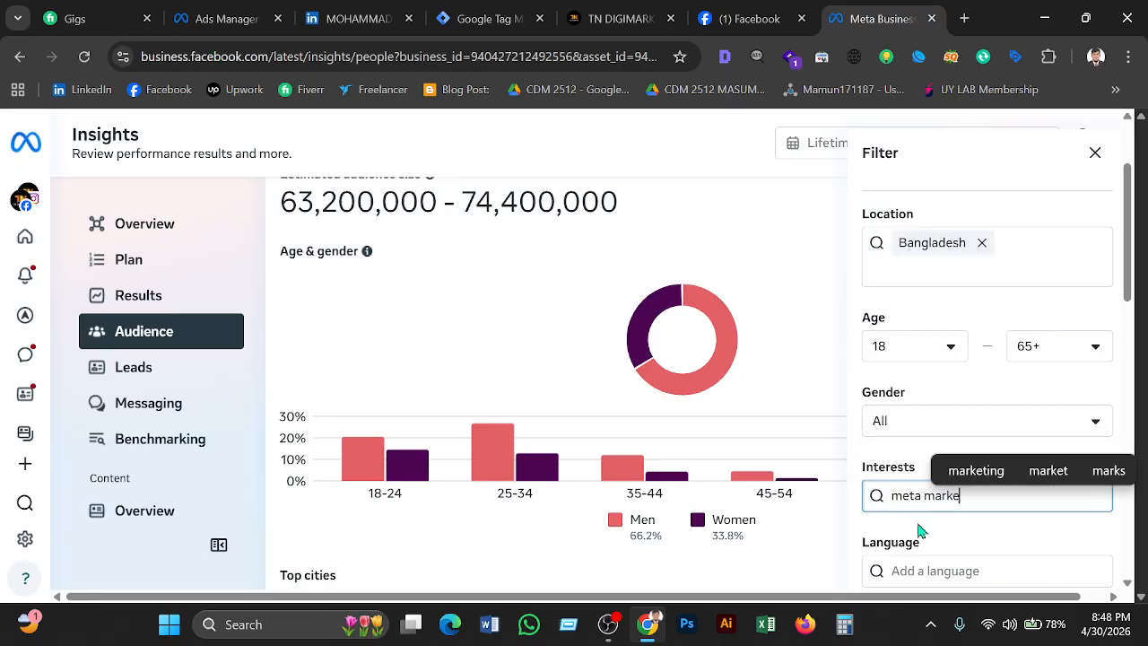
type("ting")
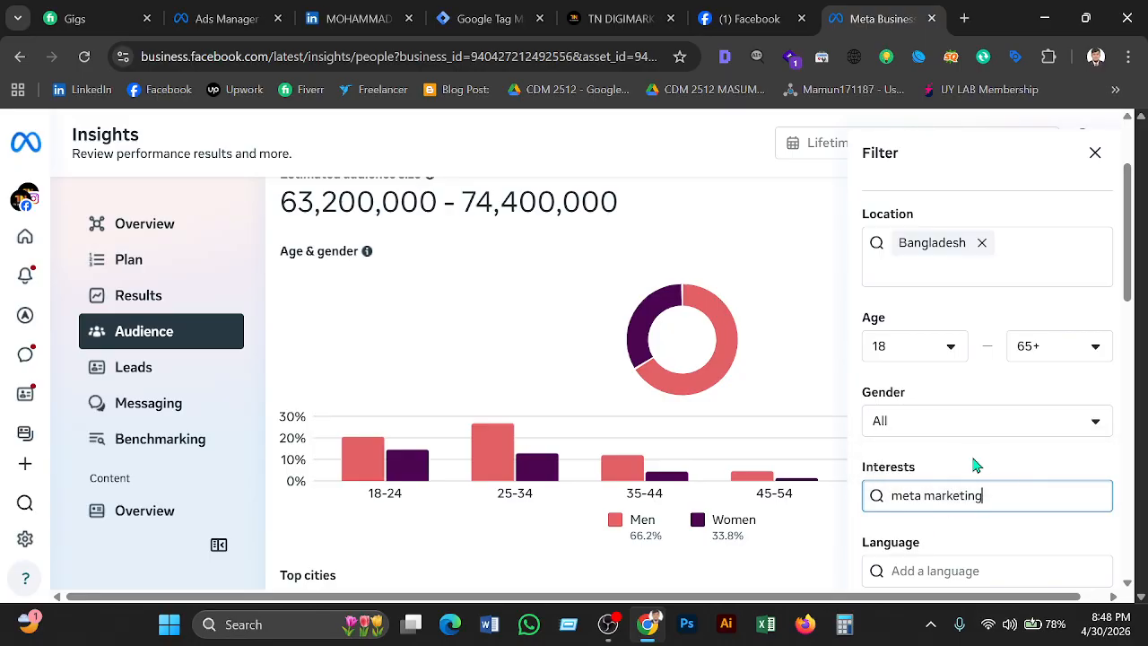
left_click(991, 401)
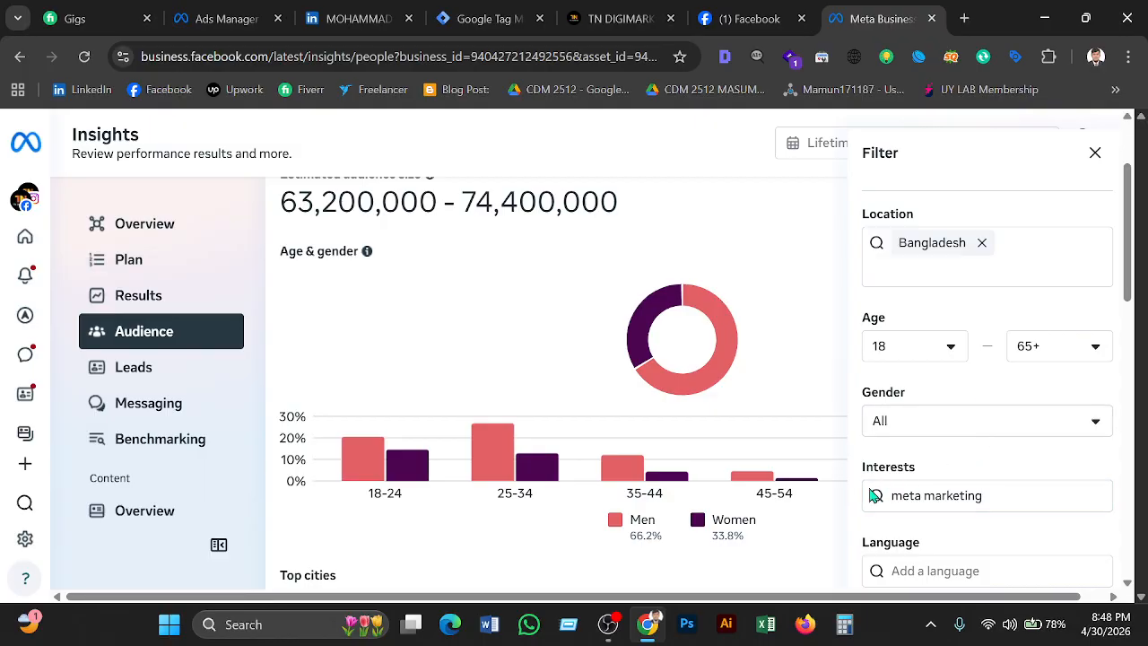
- Create an audience from the current filter settings and save it under the name "d"
scroll(886, 491, "down", 3)
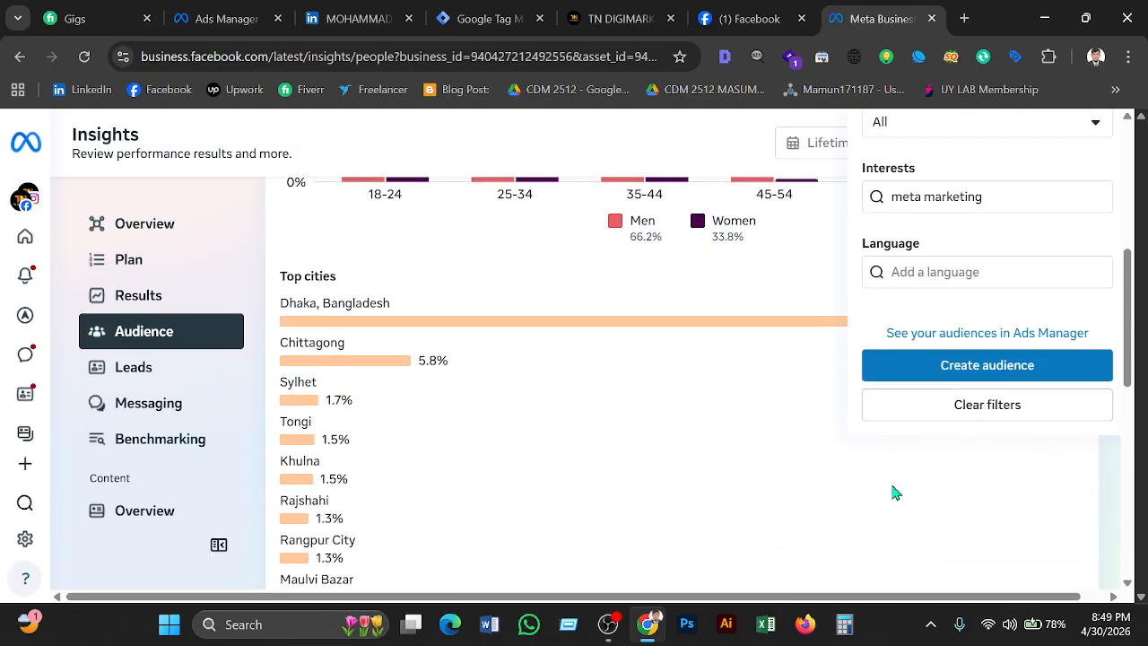
left_click(958, 362)
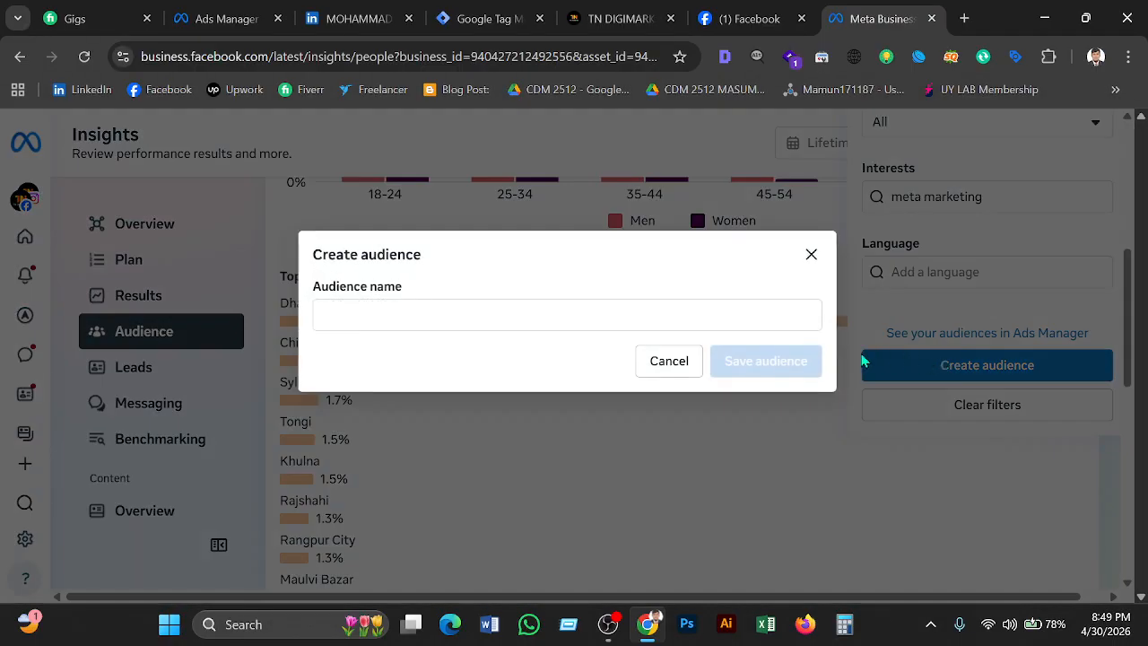
left_click(575, 318)
type("d")
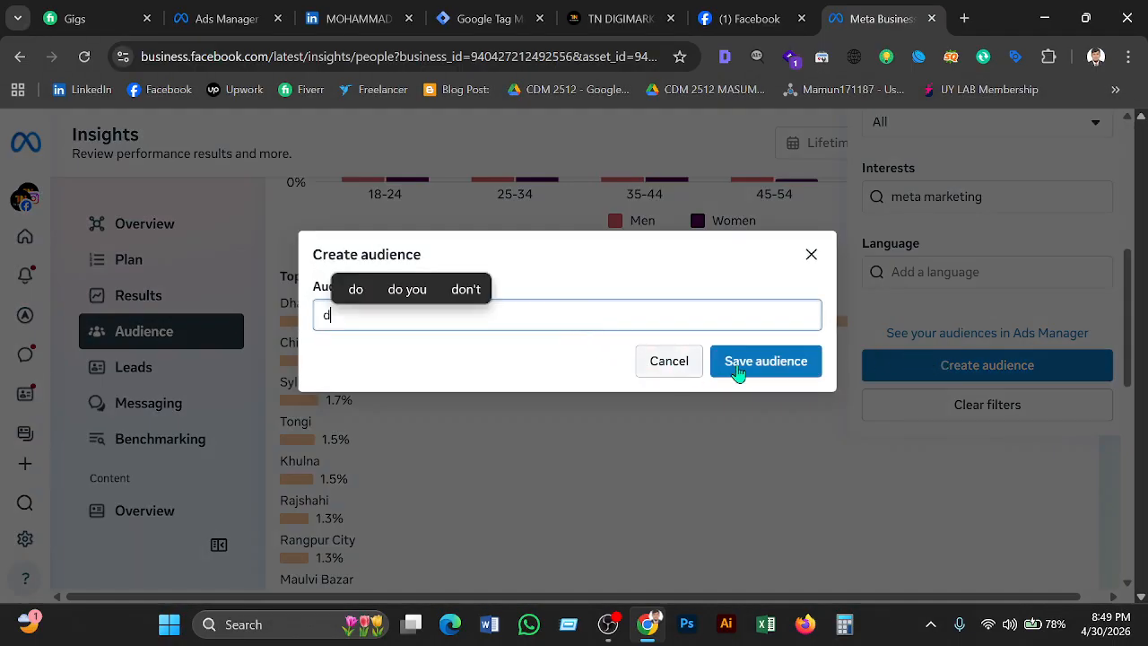
left_click(763, 367)
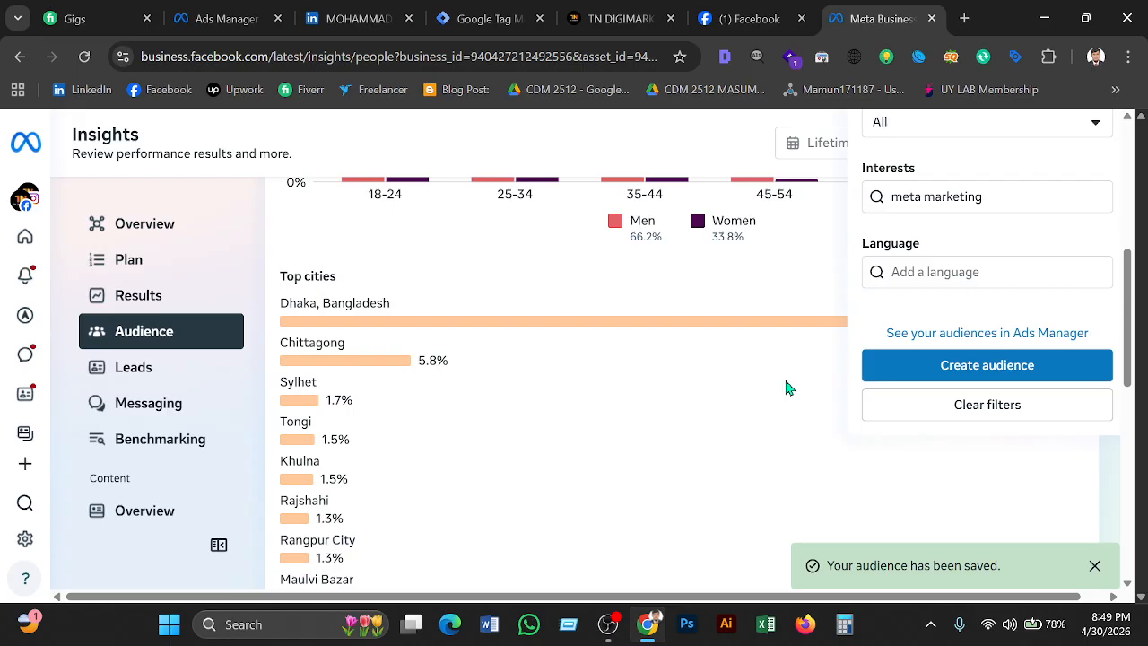
- Set the maximum age in the potential audience filter to 44
scroll(786, 387, "up", 2)
scroll(785, 388, "up", 2)
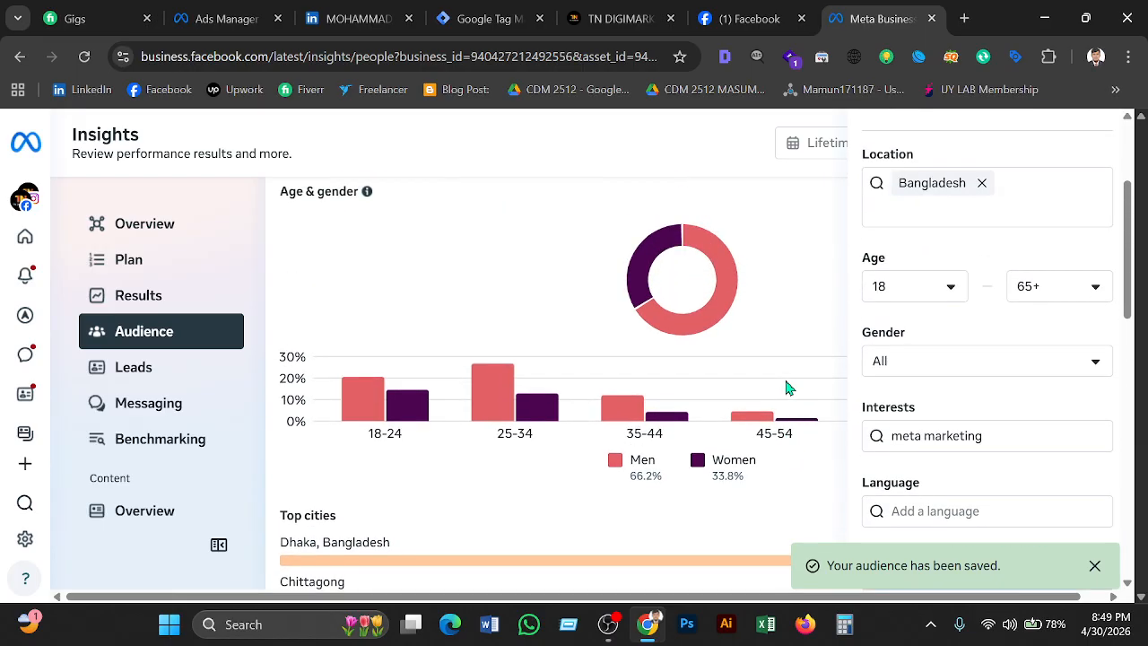
scroll(786, 387, "up", 1)
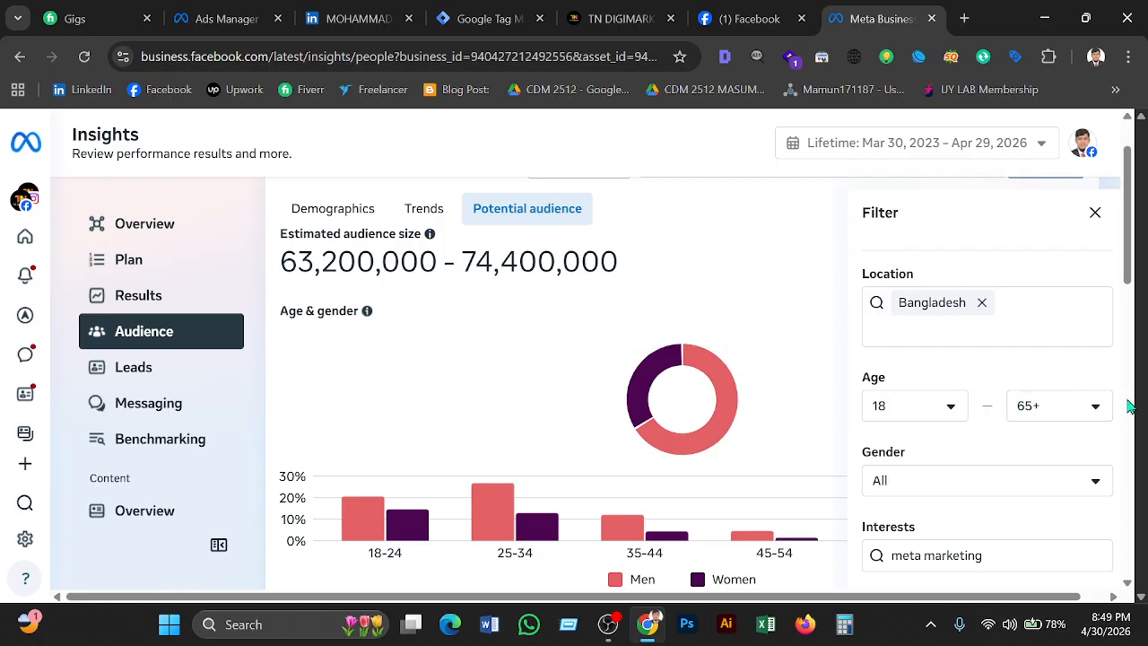
left_click(1091, 408)
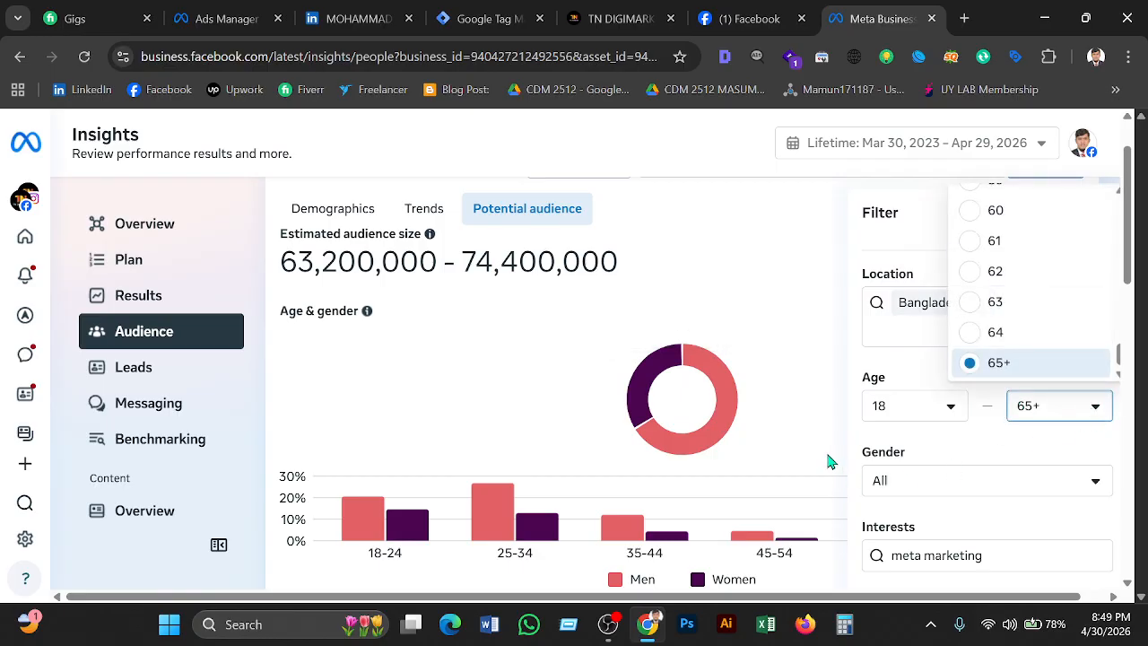
scroll(830, 461, "down", 1)
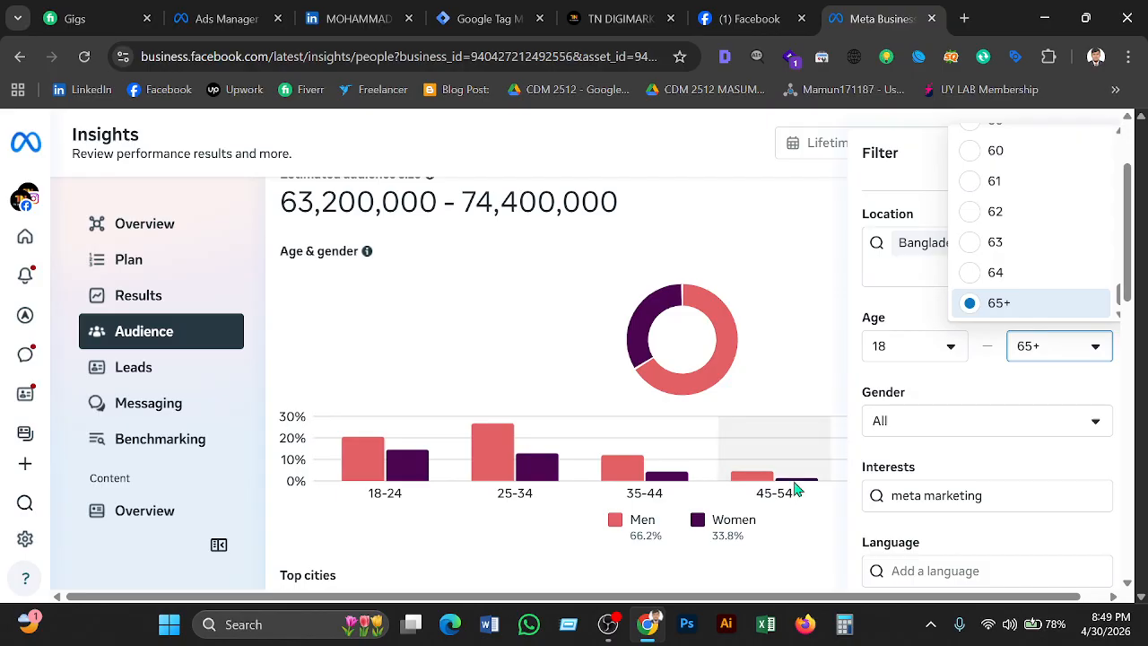
mouse_move(797, 489)
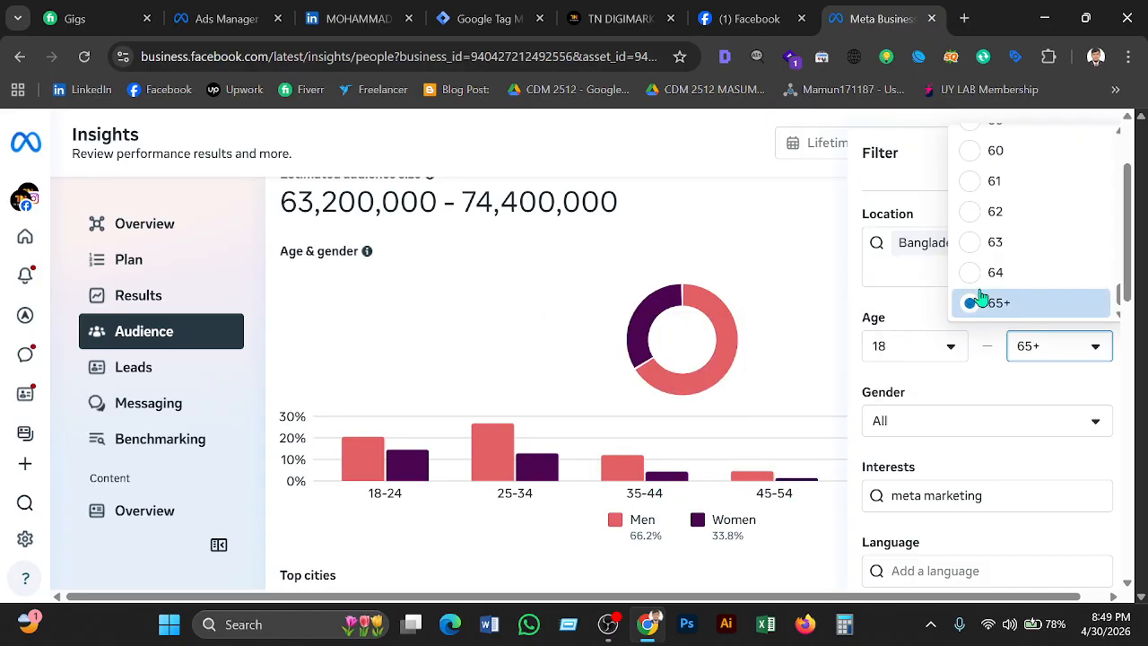
scroll(990, 280, "up", 6)
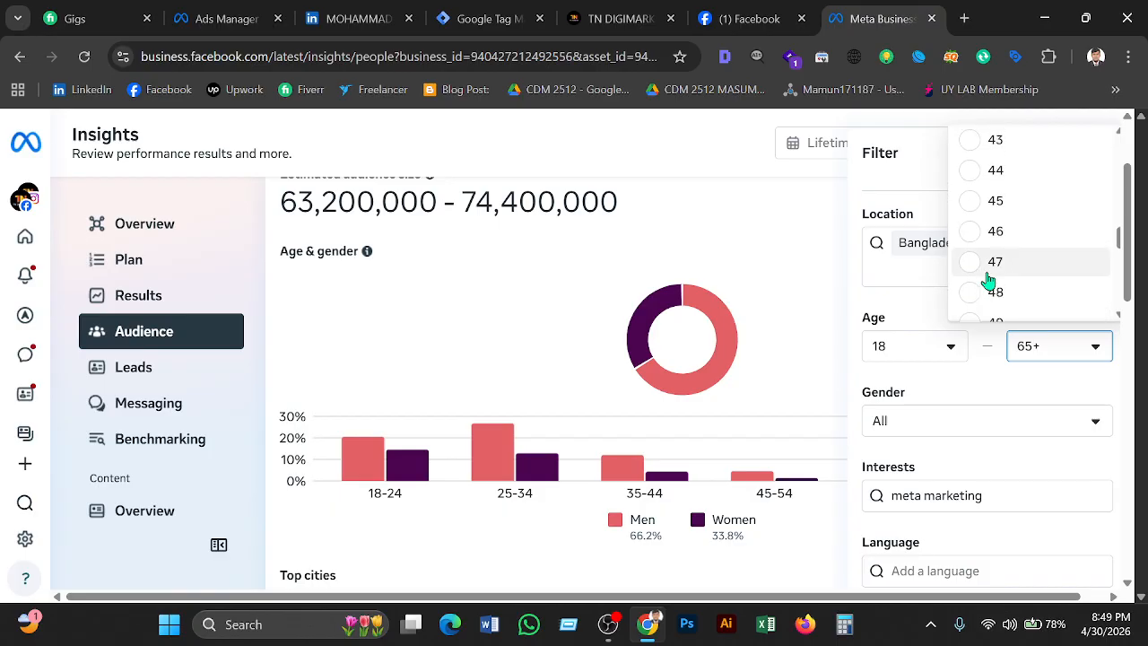
left_click(998, 172)
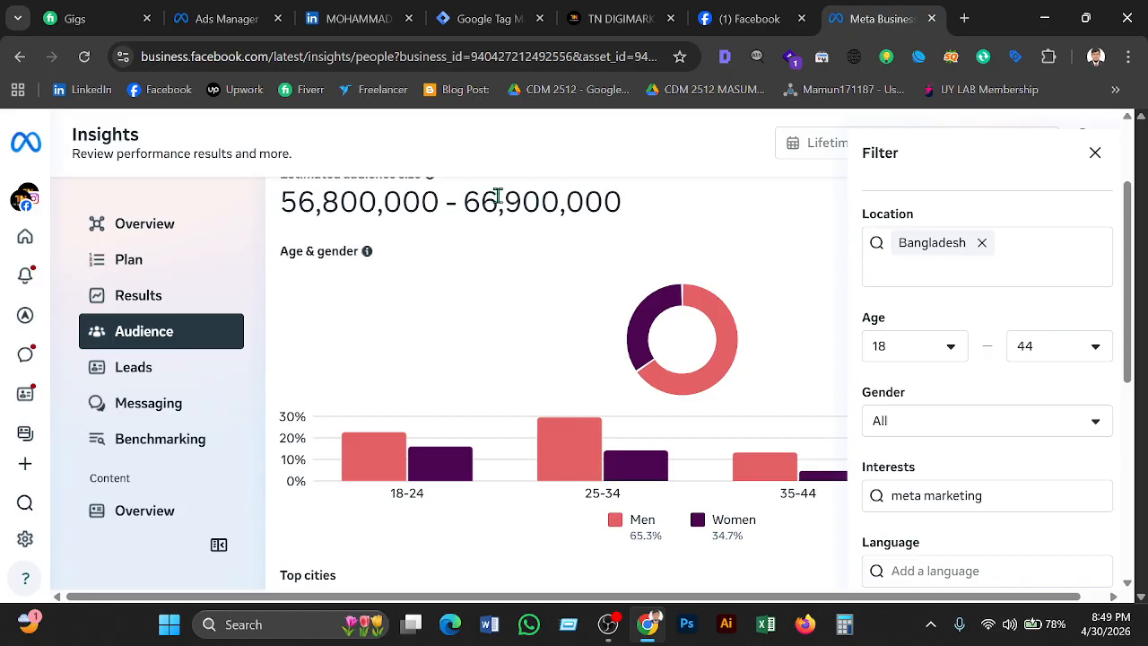
- Examine the age and gender chart, top cities and top countries of the filtered potential audience
scroll(584, 299, "down", 2)
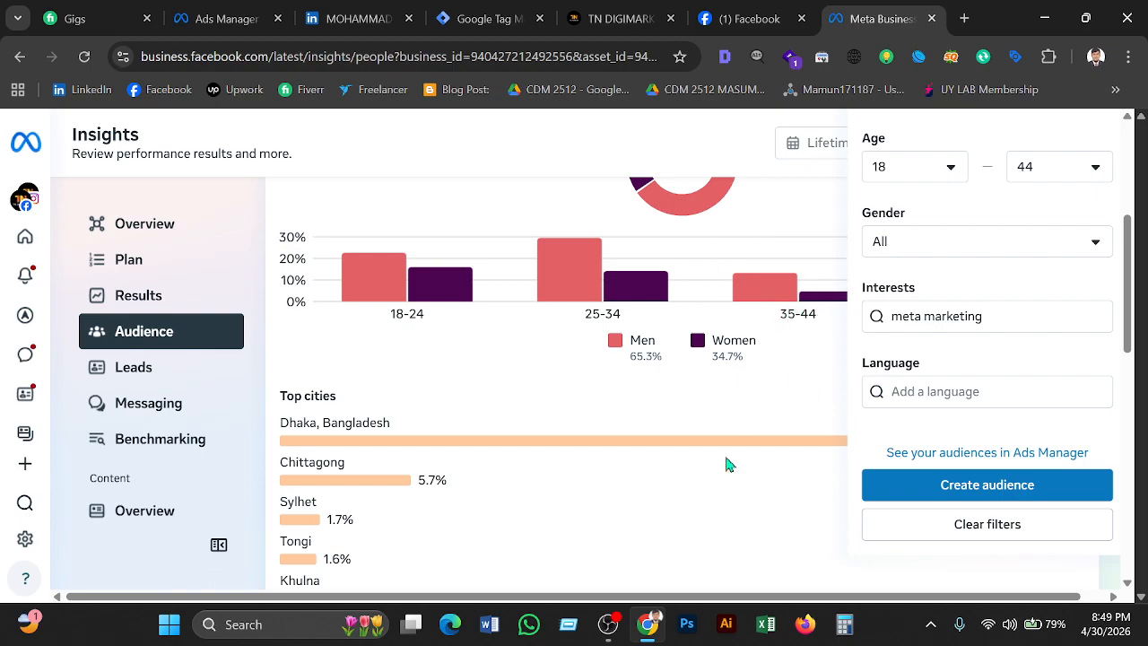
scroll(383, 449, "down", 2)
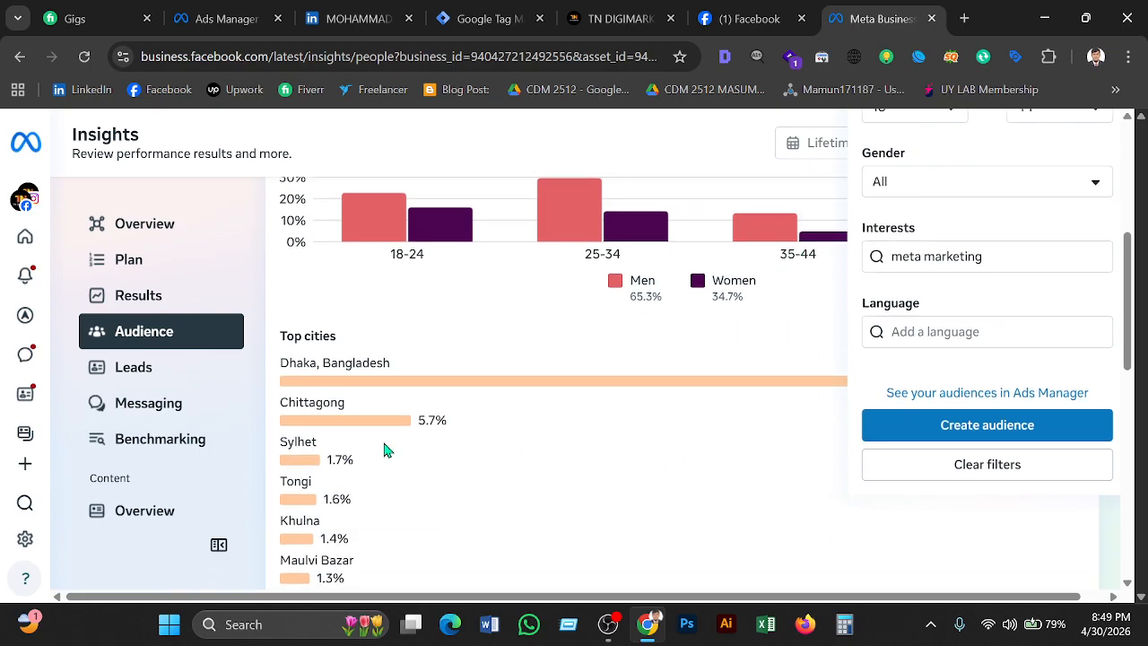
scroll(384, 449, "down", 1)
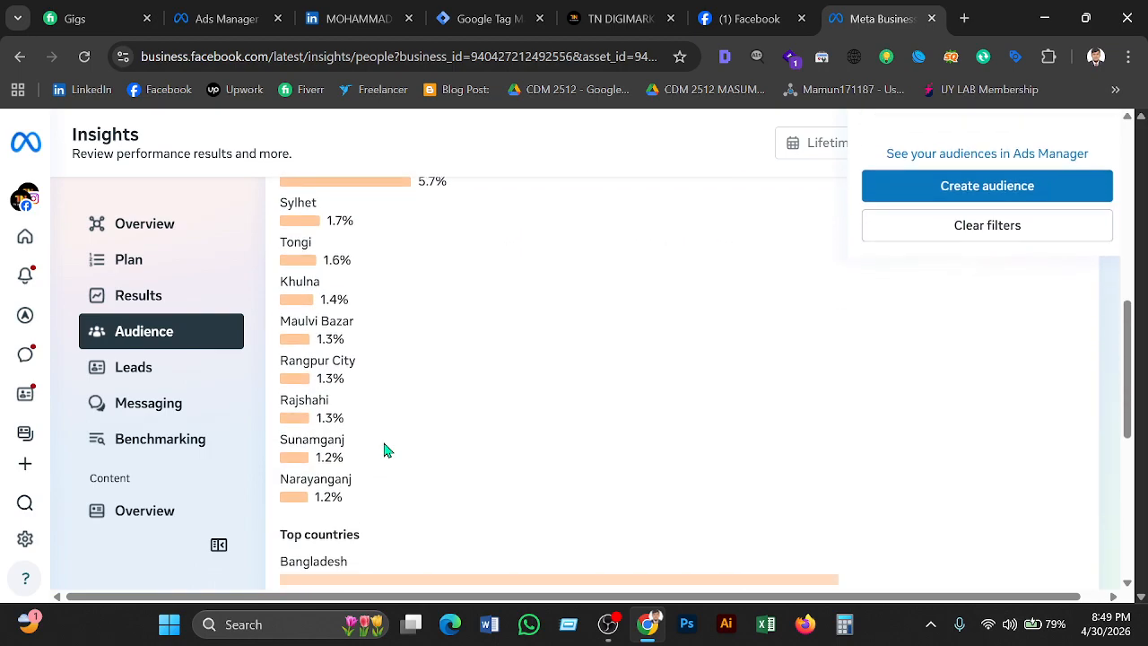
scroll(384, 448, "down", 1)
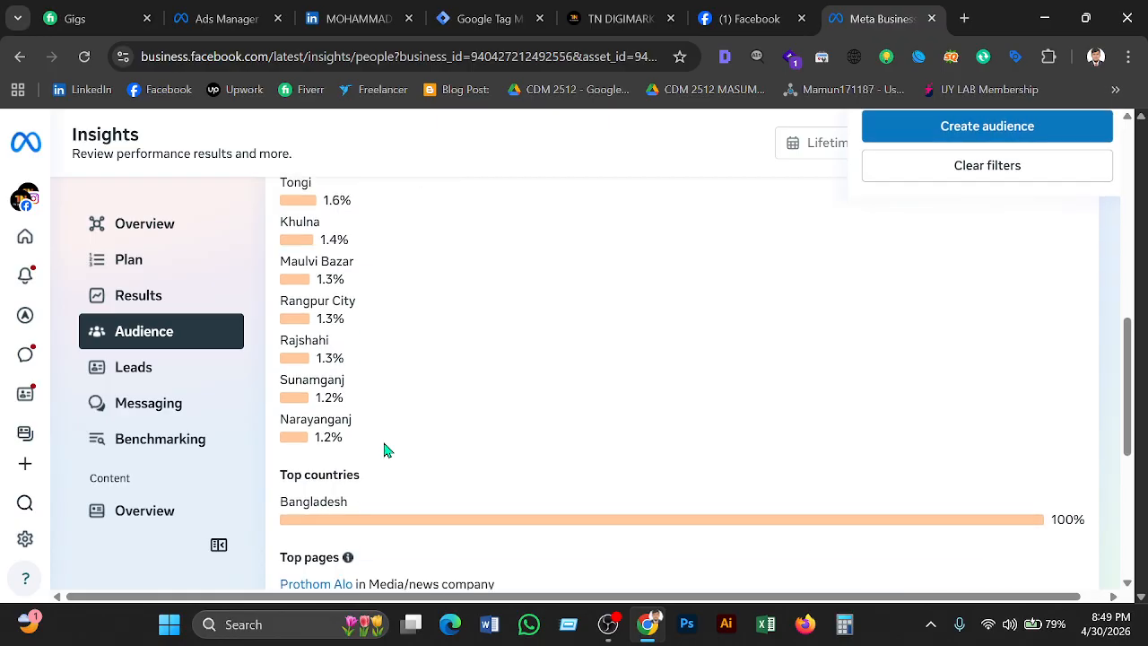
scroll(384, 448, "up", 3)
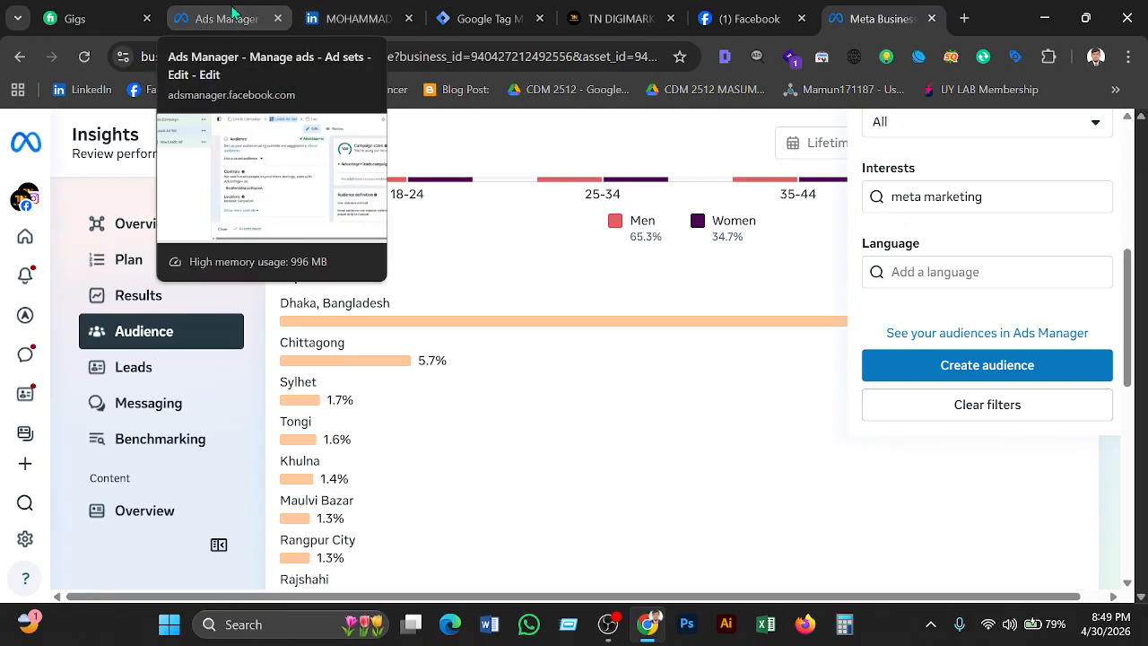
- Switch to the Leads Ad Set in Ads Manager and collapse its custom audience inclusion settings
left_click(232, 16)
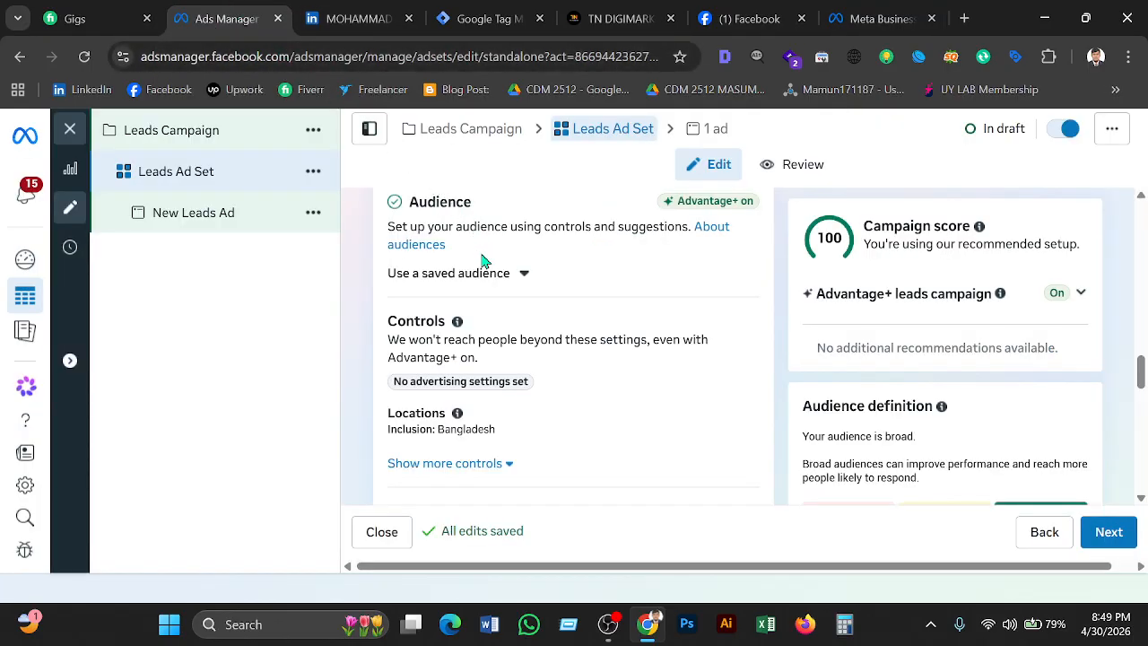
scroll(481, 260, "down", 2)
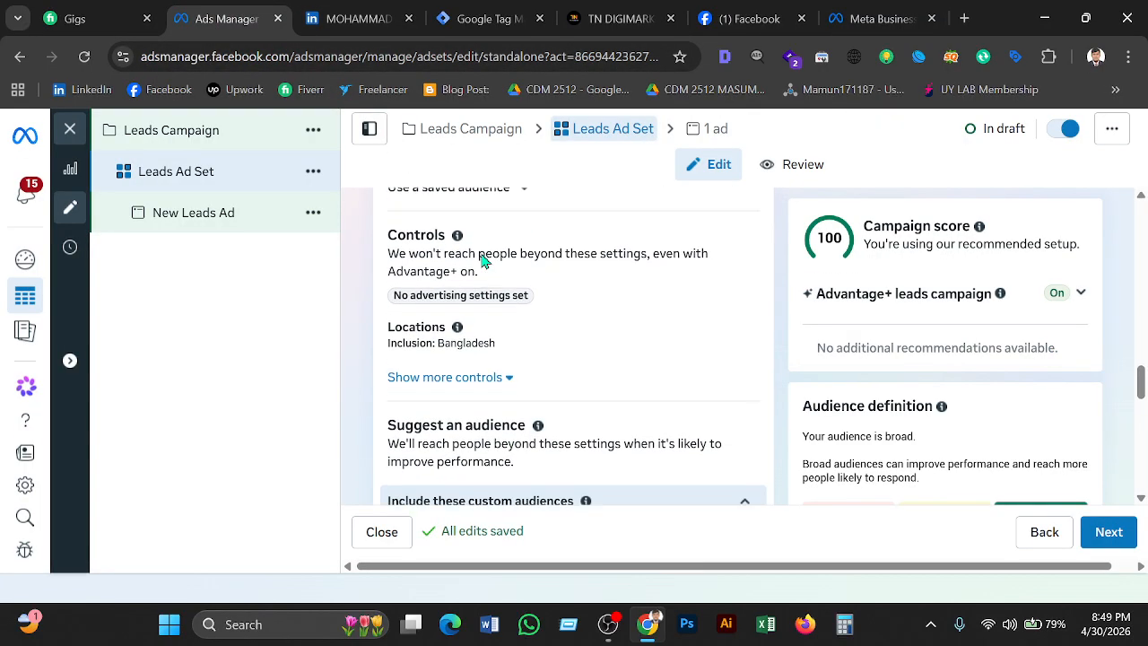
scroll(482, 260, "down", 1)
scroll(482, 260, "down", 2)
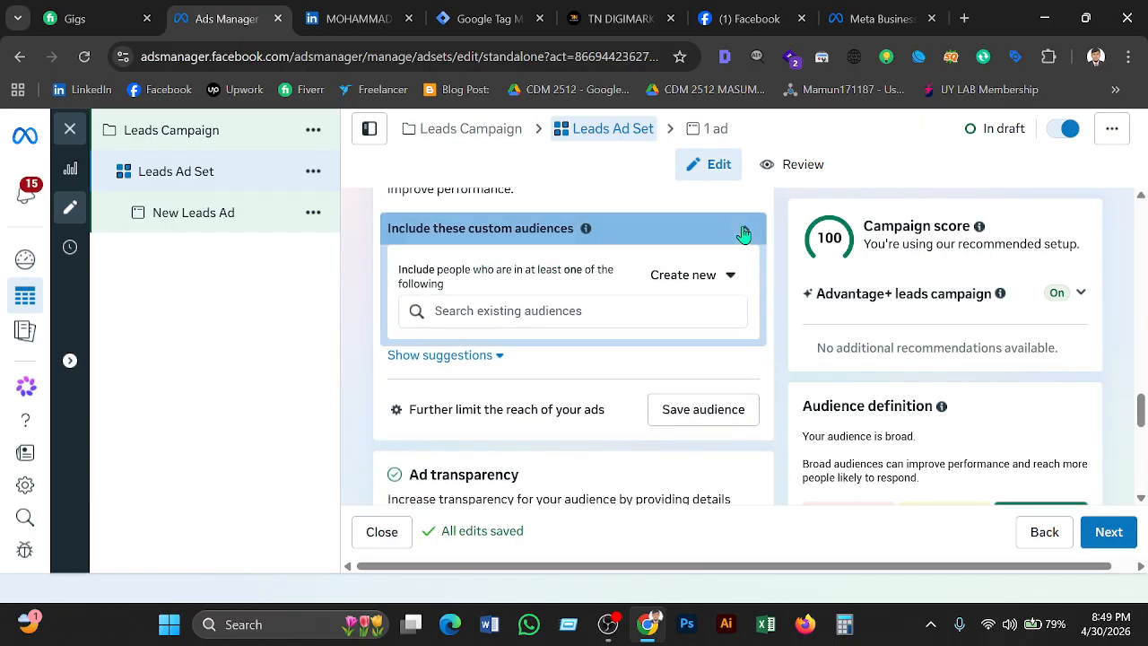
left_click(743, 229)
- Expand the audience suggestions of the ad set and set the suggested maximum age to 44
scroll(599, 232, "up", 4)
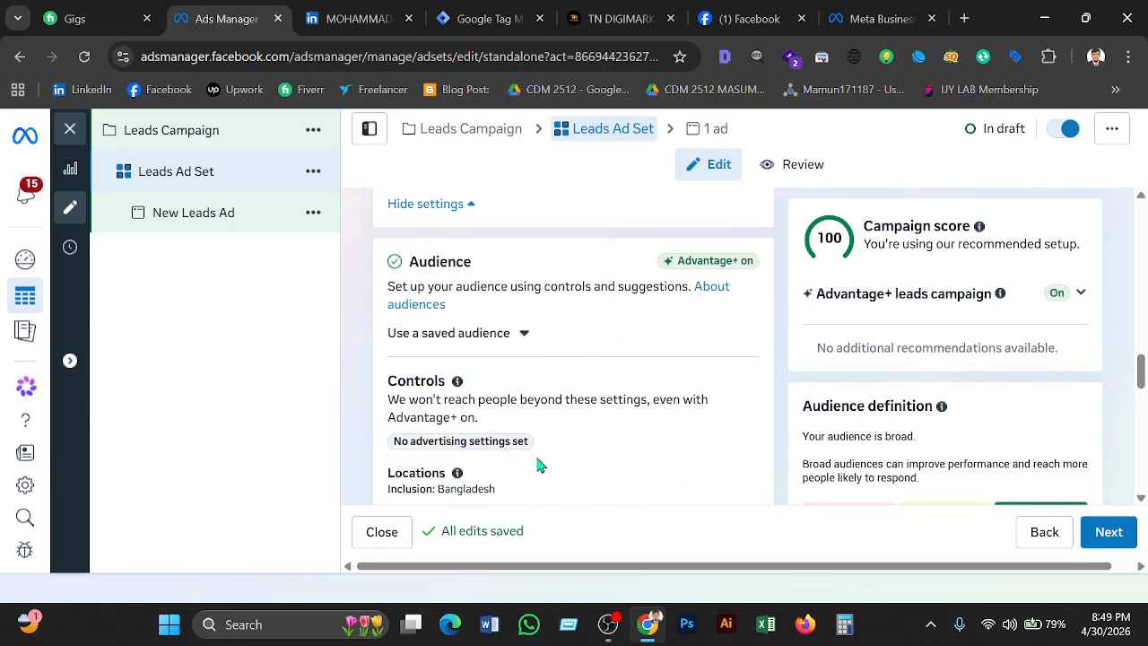
scroll(523, 466, "down", 1)
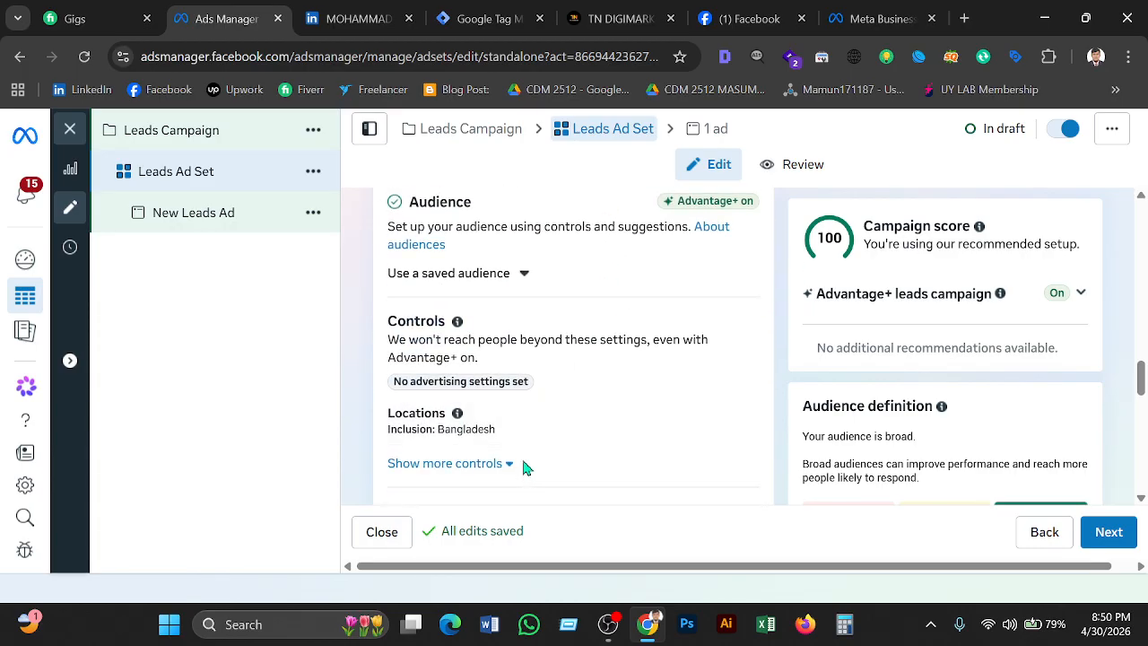
scroll(522, 466, "down", 4)
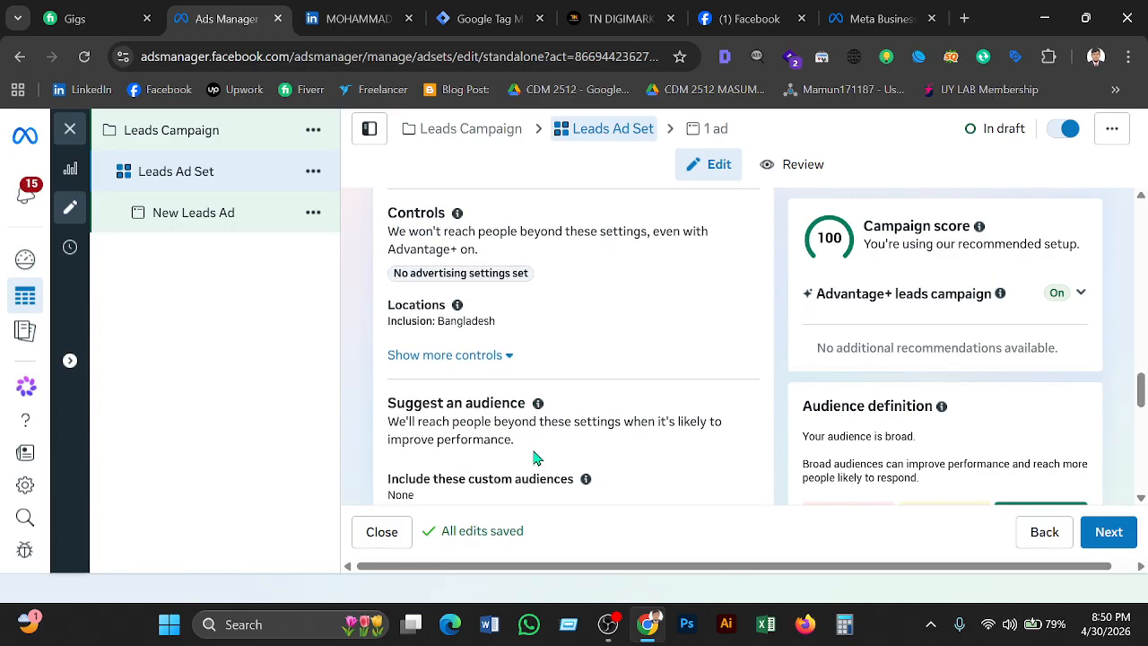
scroll(535, 456, "down", 1)
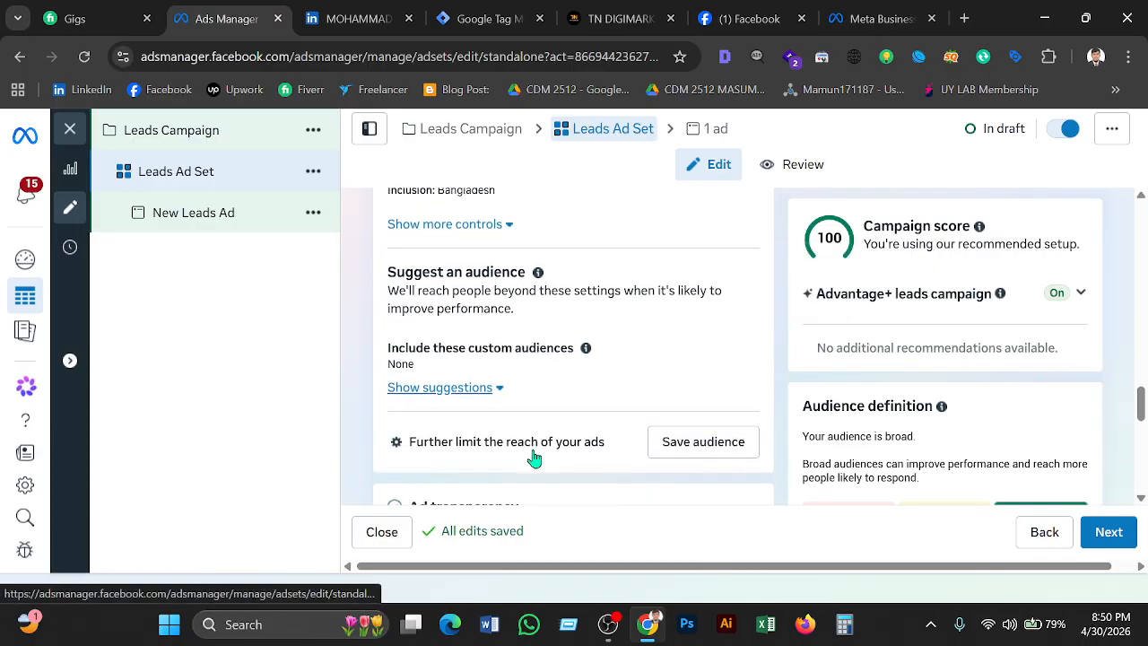
left_click(493, 387)
scroll(481, 422, "down", 2)
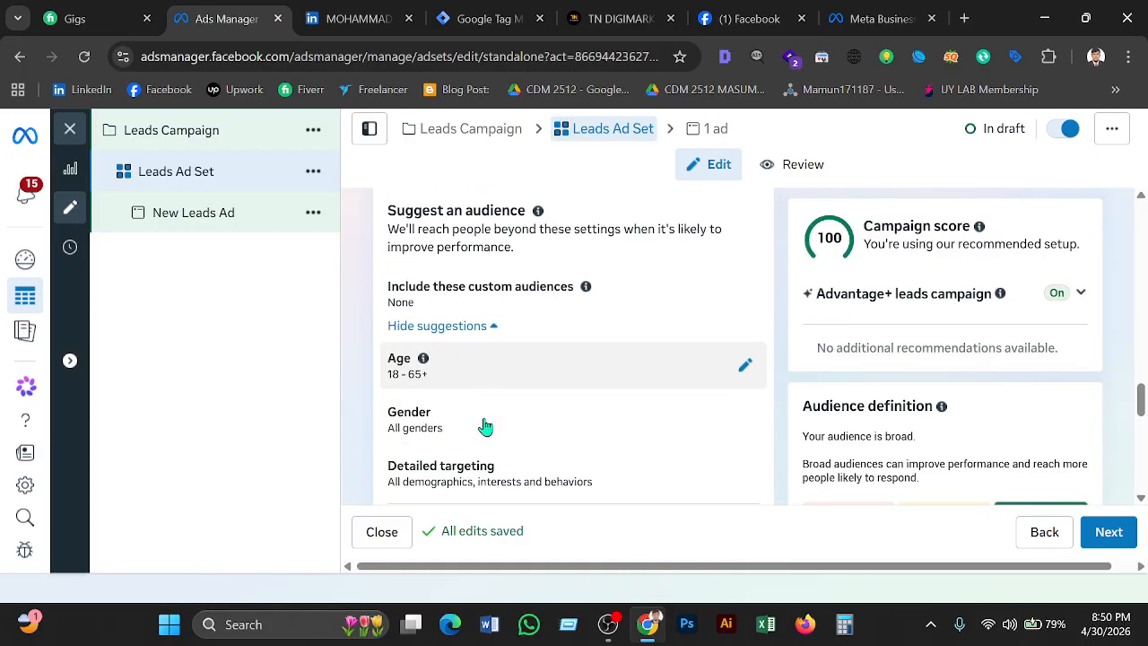
left_click(746, 309)
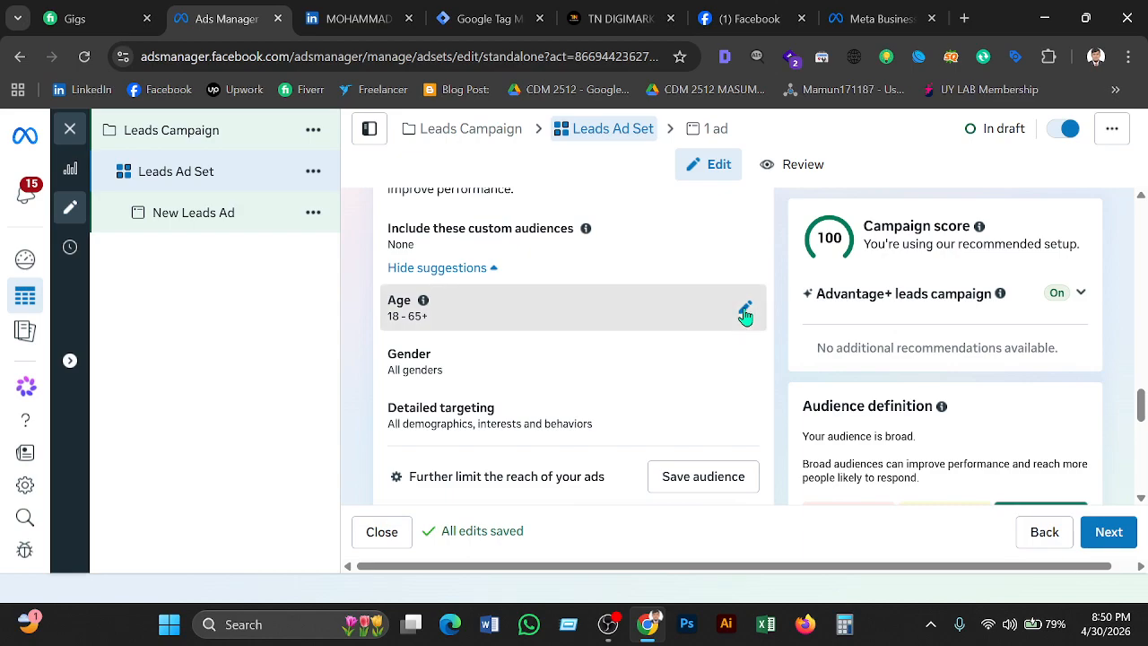
left_click(561, 350)
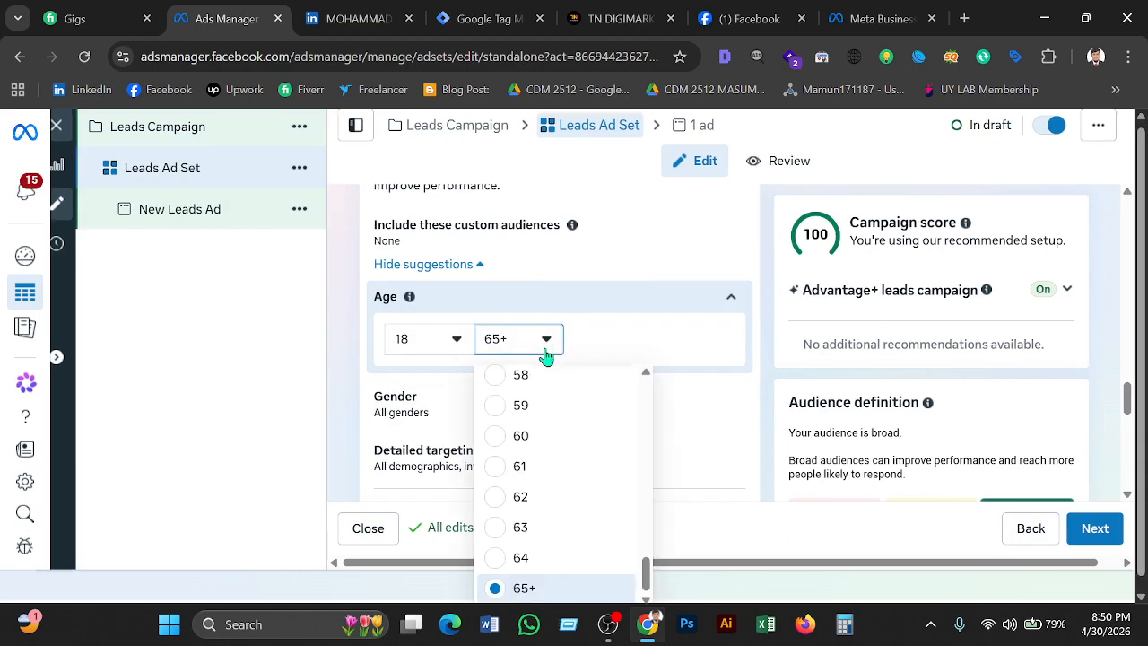
scroll(519, 444, "up", 3)
scroll(519, 446, "up", 4)
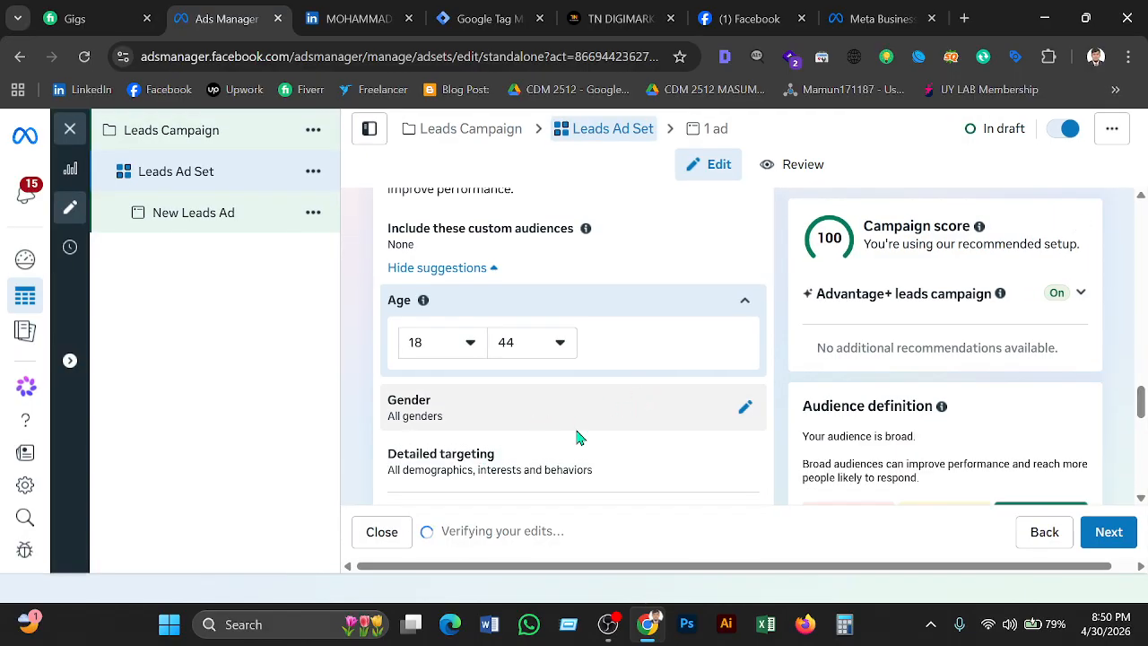
scroll(521, 453, "down", 1)
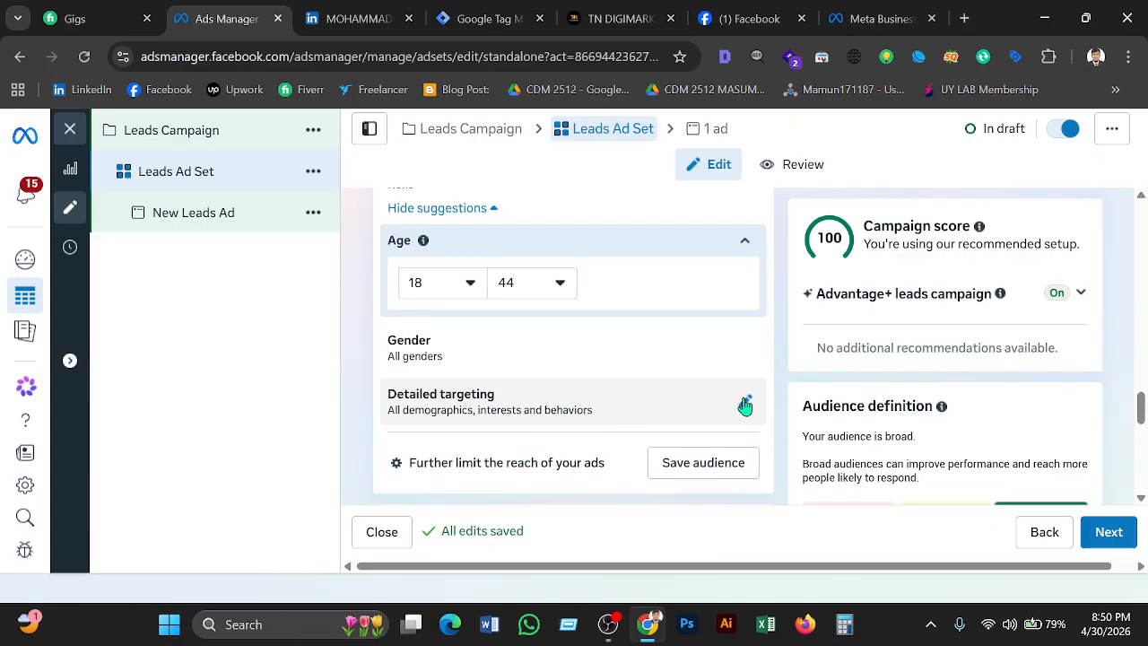
- Open the detailed targeting of the suggested audience for adding demographics, interests or behaviors
left_click(743, 403)
left_click(493, 414)
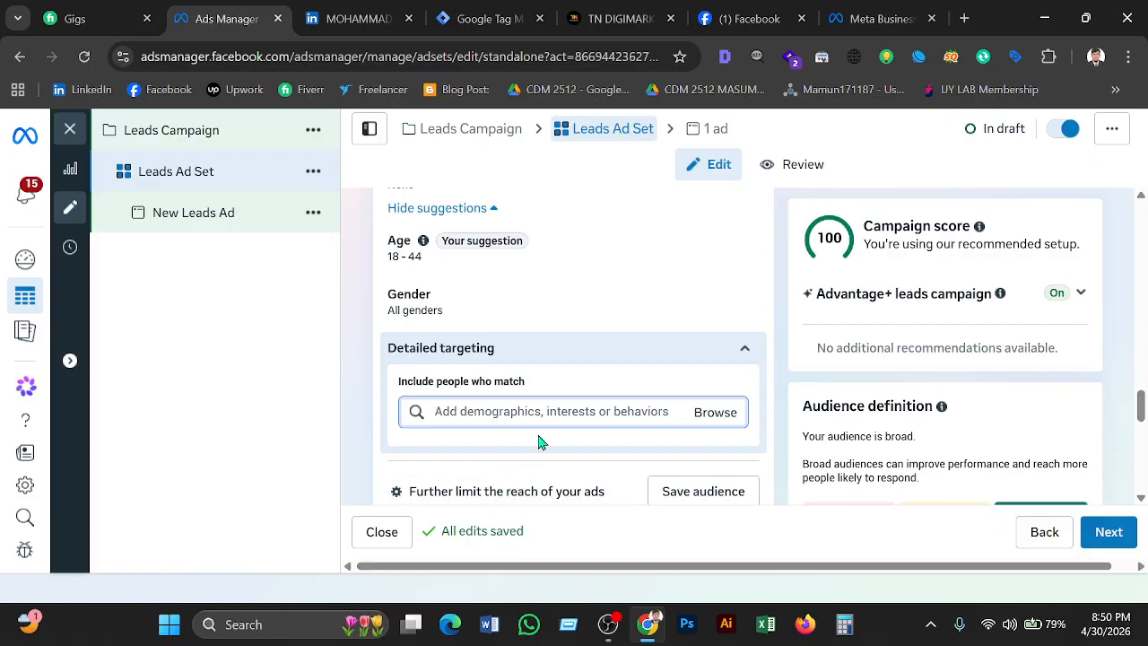
scroll(536, 378, "down", 2)
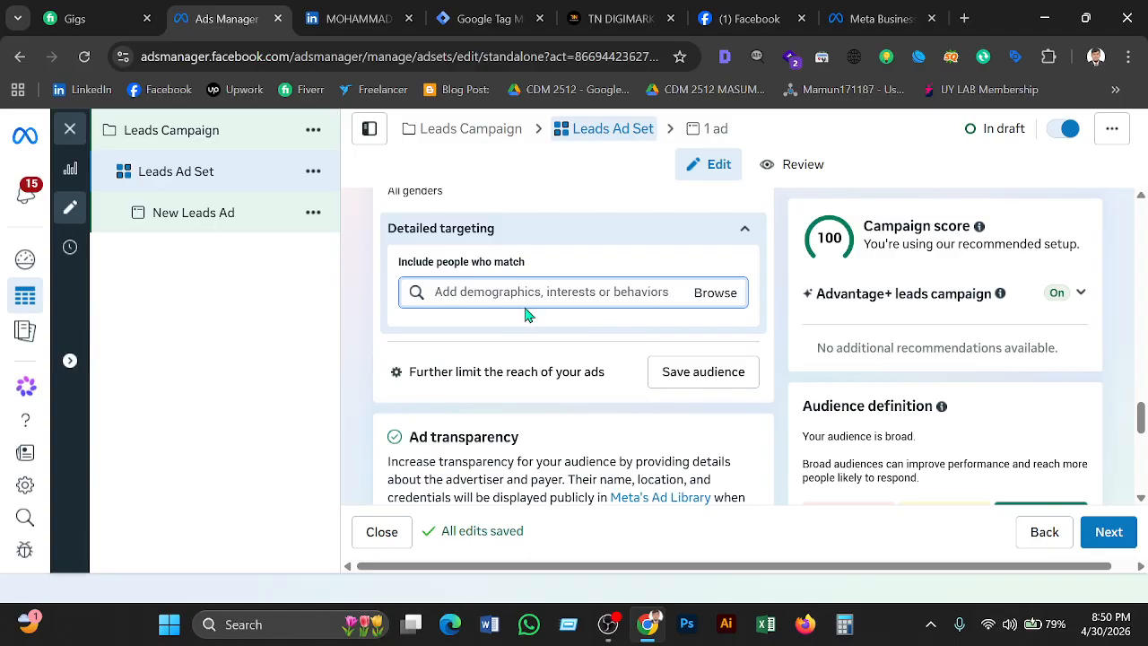
- Open the ad set's location controls for editing and search the locations for "dhaka division"
scroll(508, 324, "up", 4)
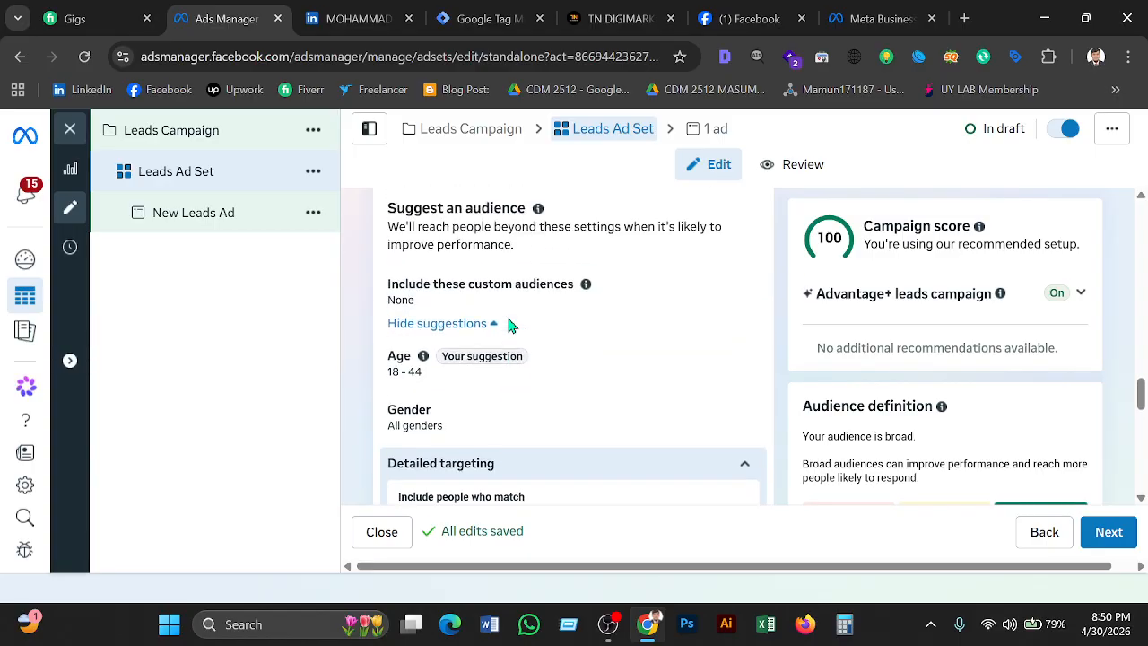
scroll(509, 324, "up", 1)
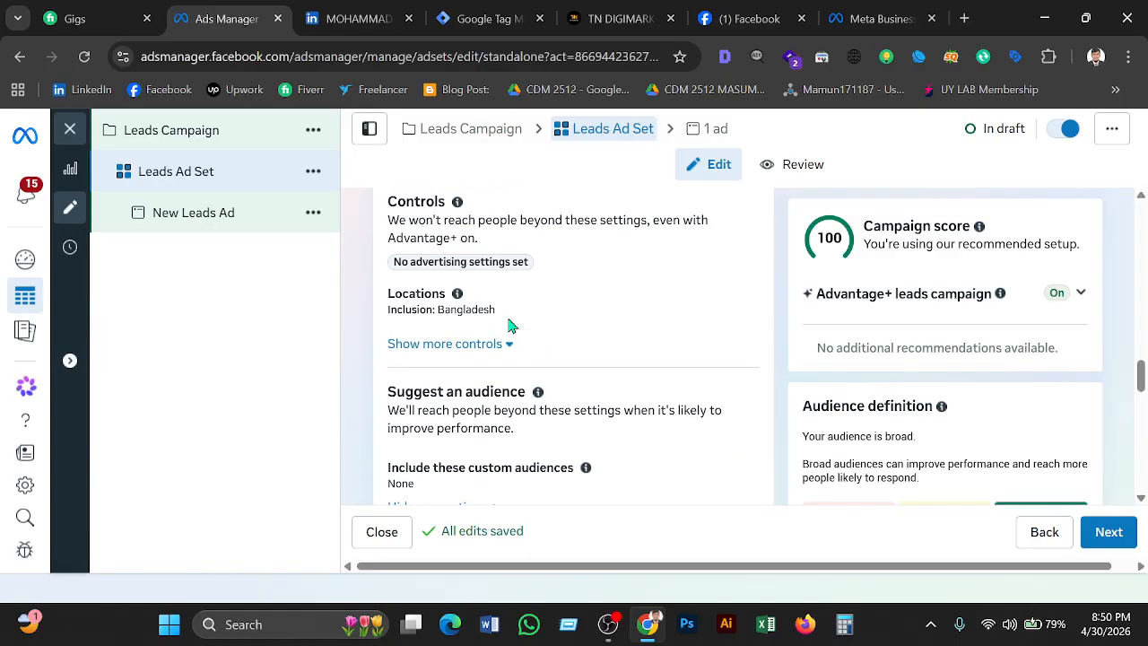
left_click(749, 306)
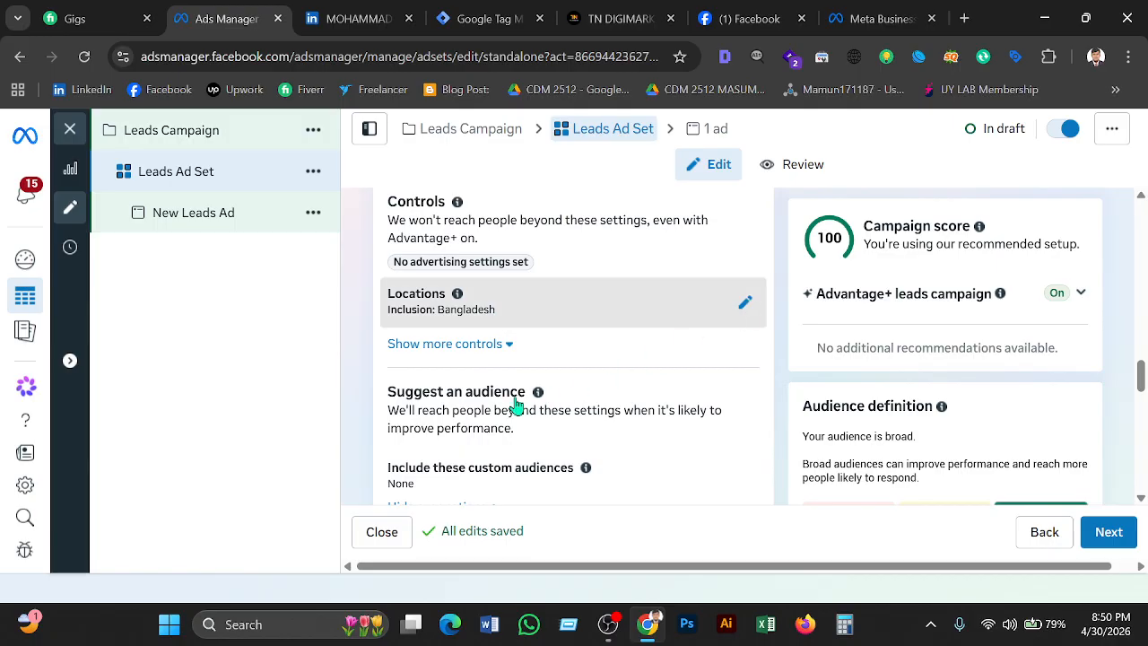
left_click(555, 437)
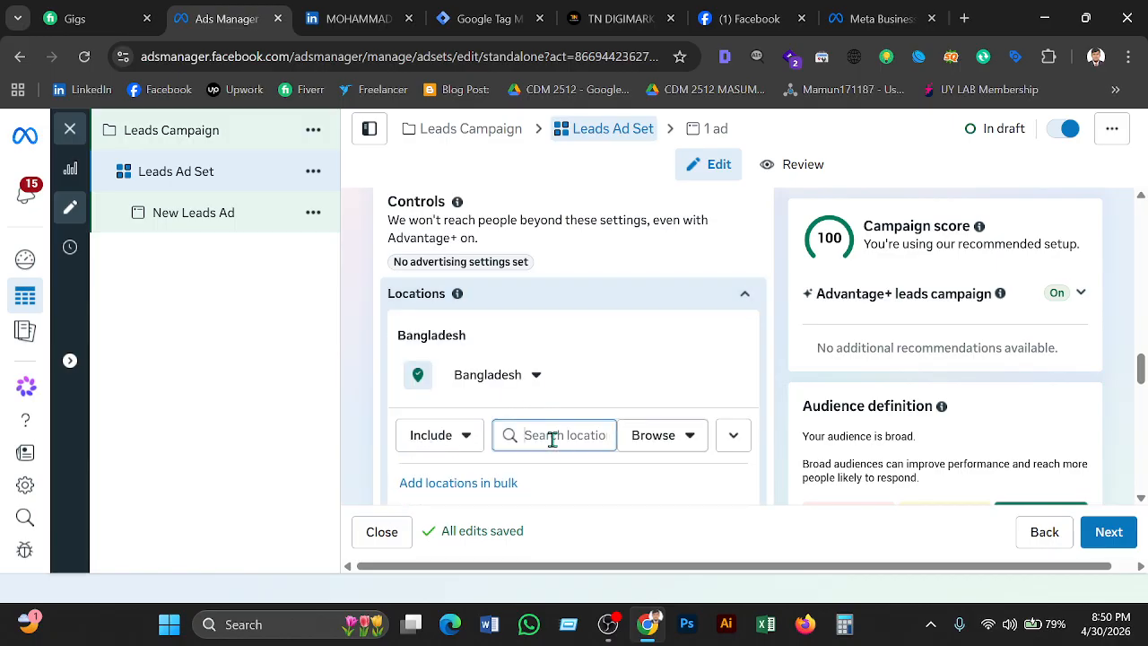
type("d")
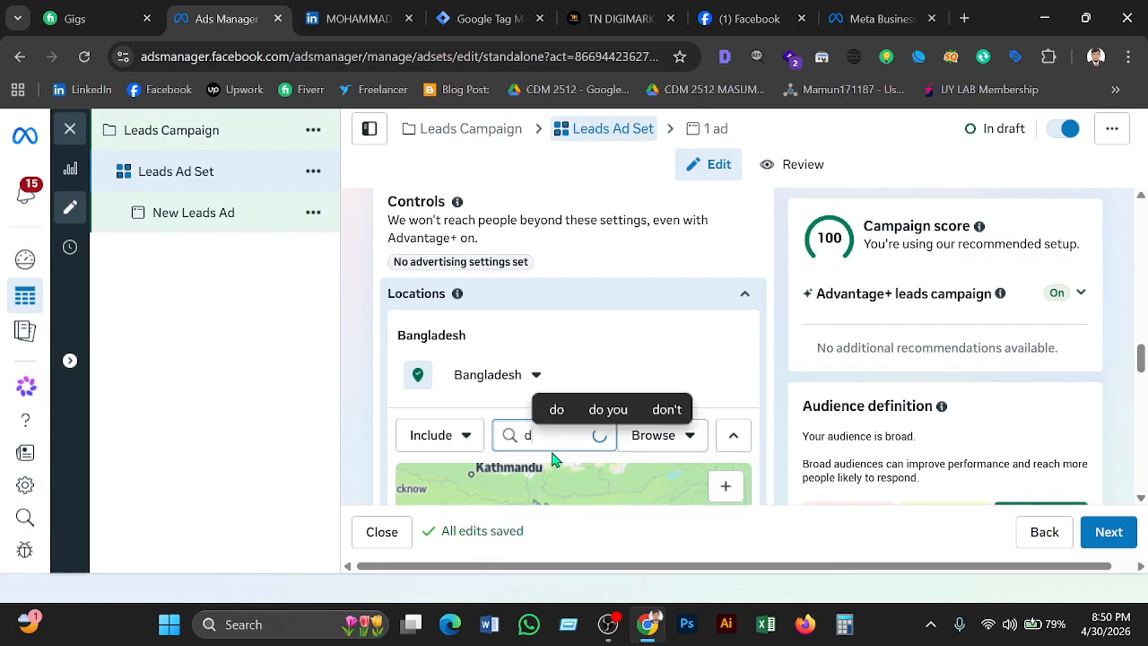
type("haka")
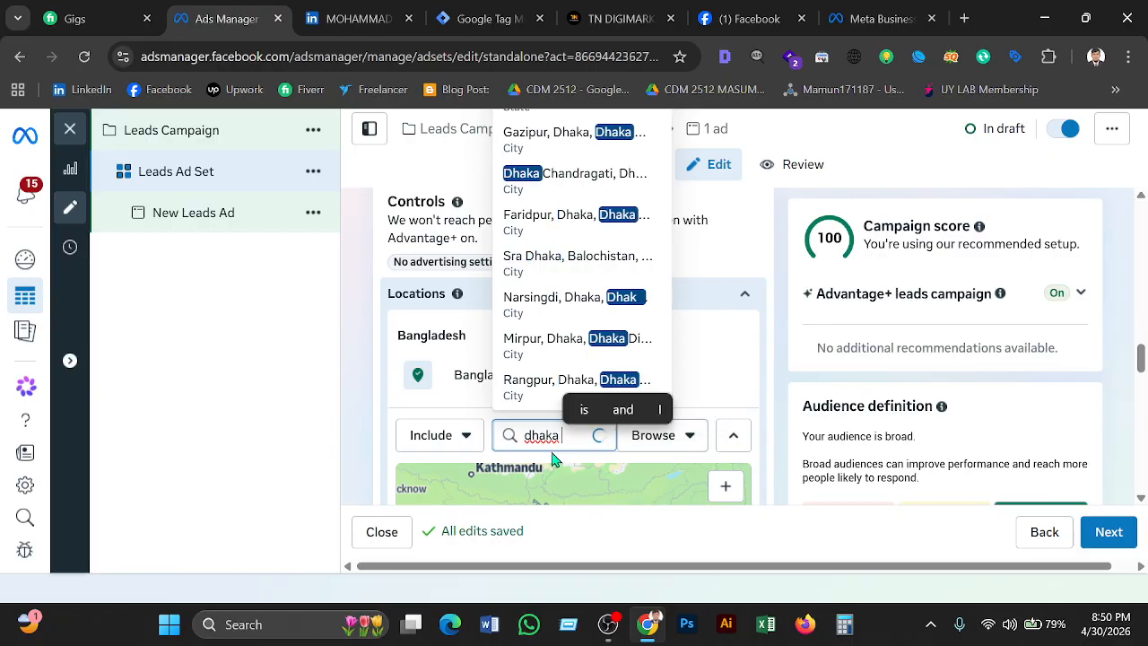
type(" d")
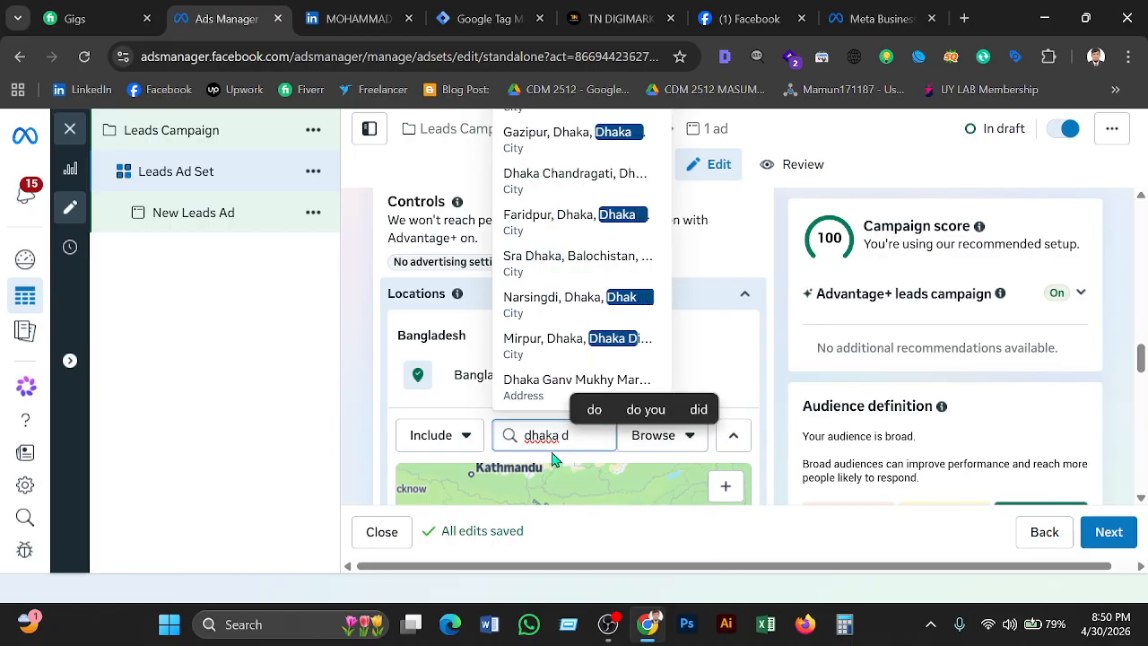
type("i")
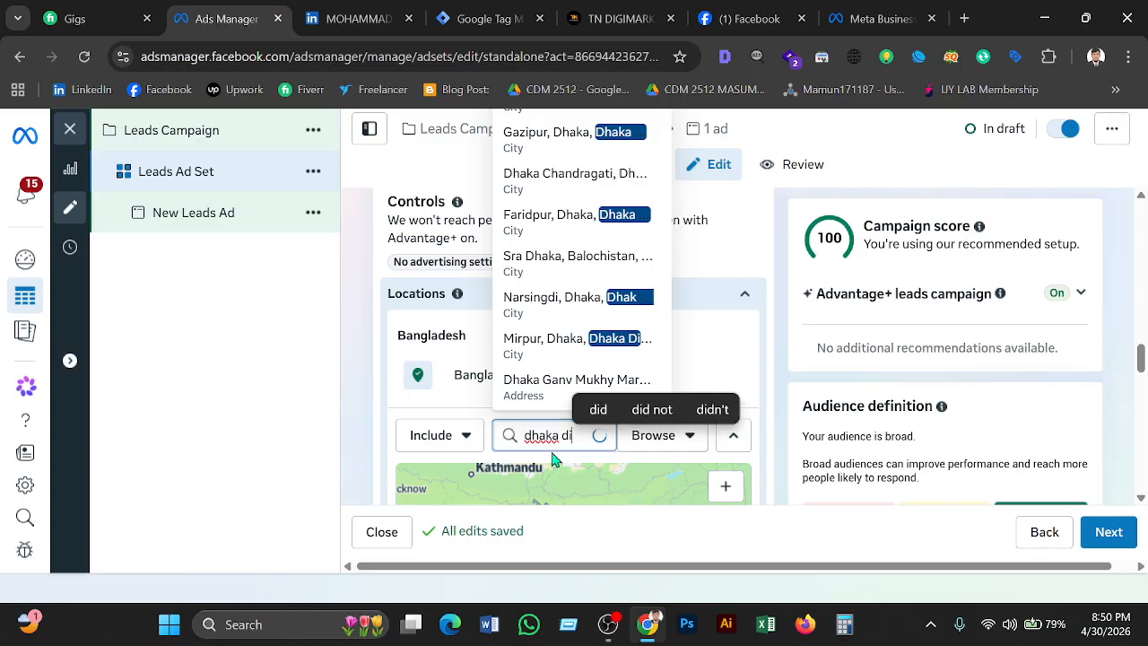
type("vision")
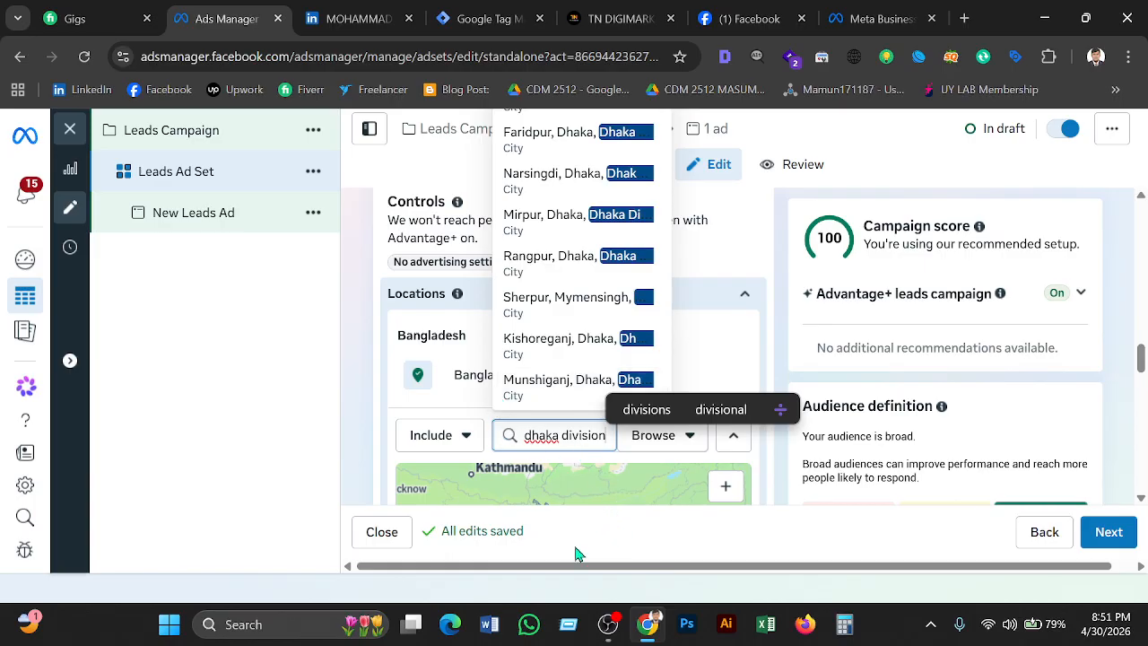
- Try the location search with "dhaka, division" instead, and clear the search text
key("BackSpace")
key("BackSpace")
key("BackSpace")
key("BackSpace")
key("BackSpace")
key("BackSpace")
key("BackSpace")
key("BackSpace")
key("BackSpace")
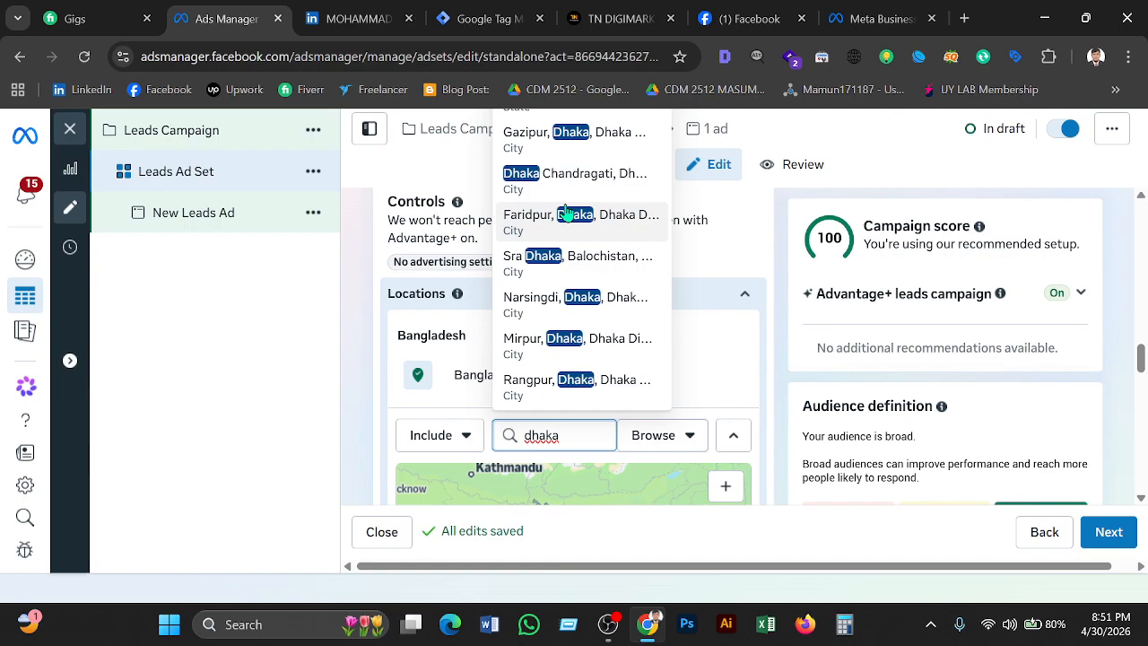
type(", ")
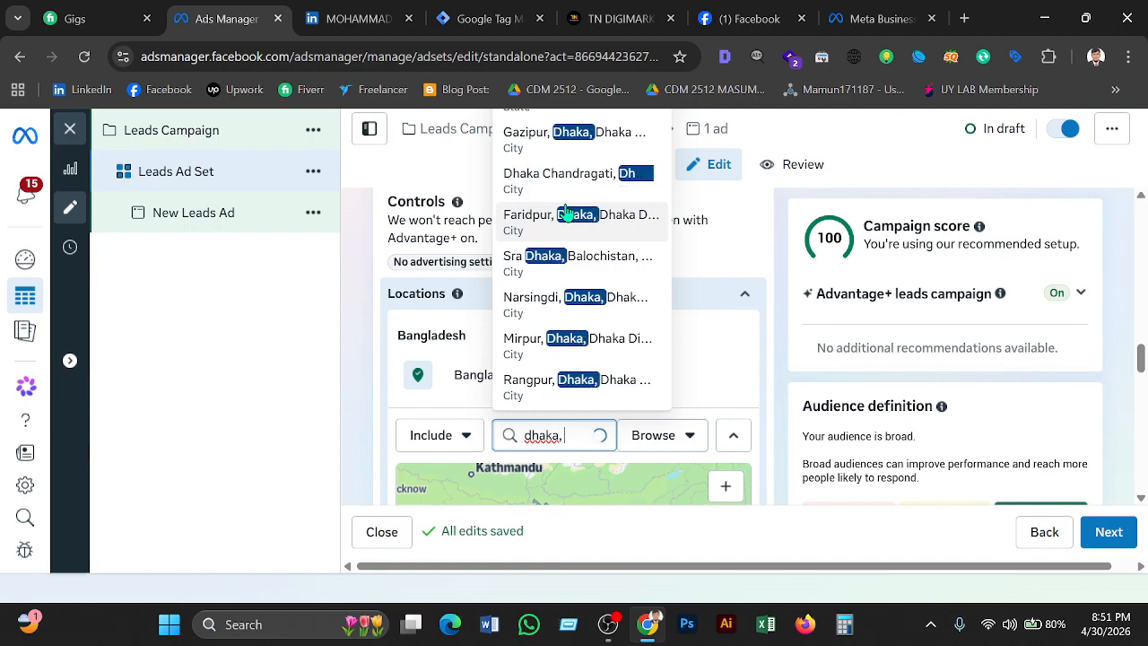
type("divis")
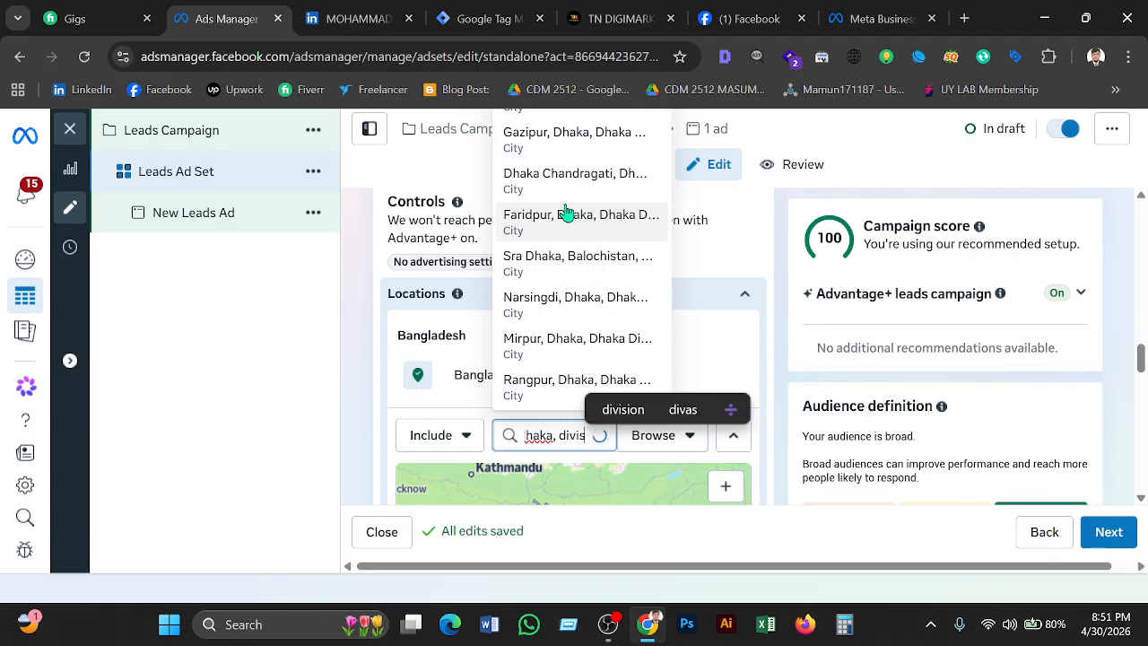
type("ion")
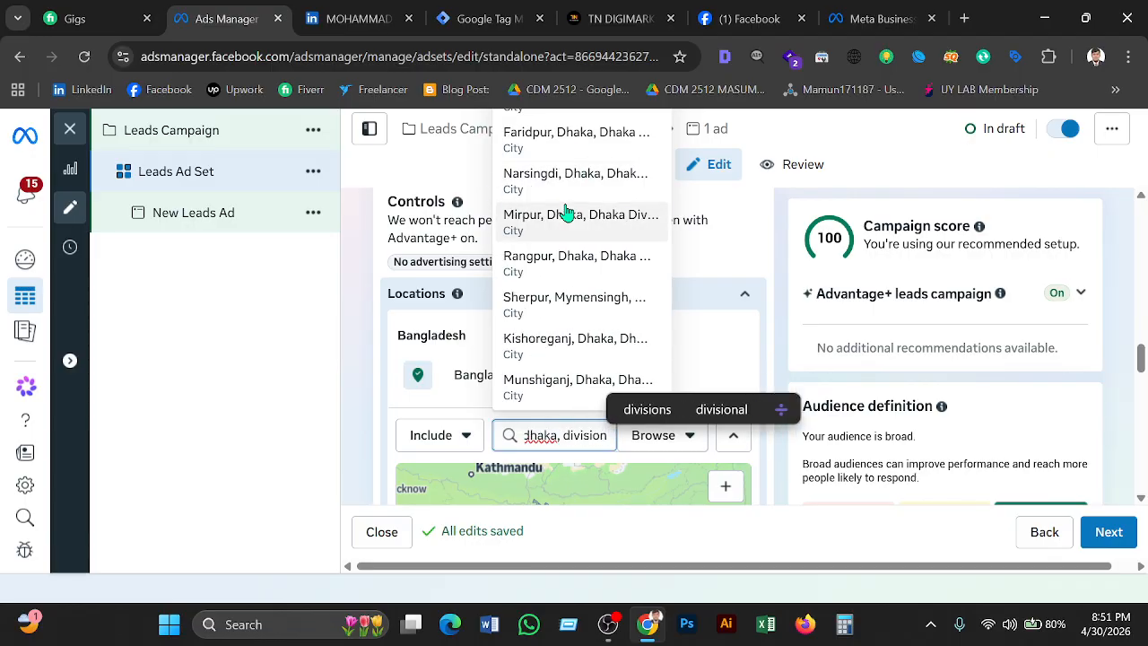
left_click(571, 437)
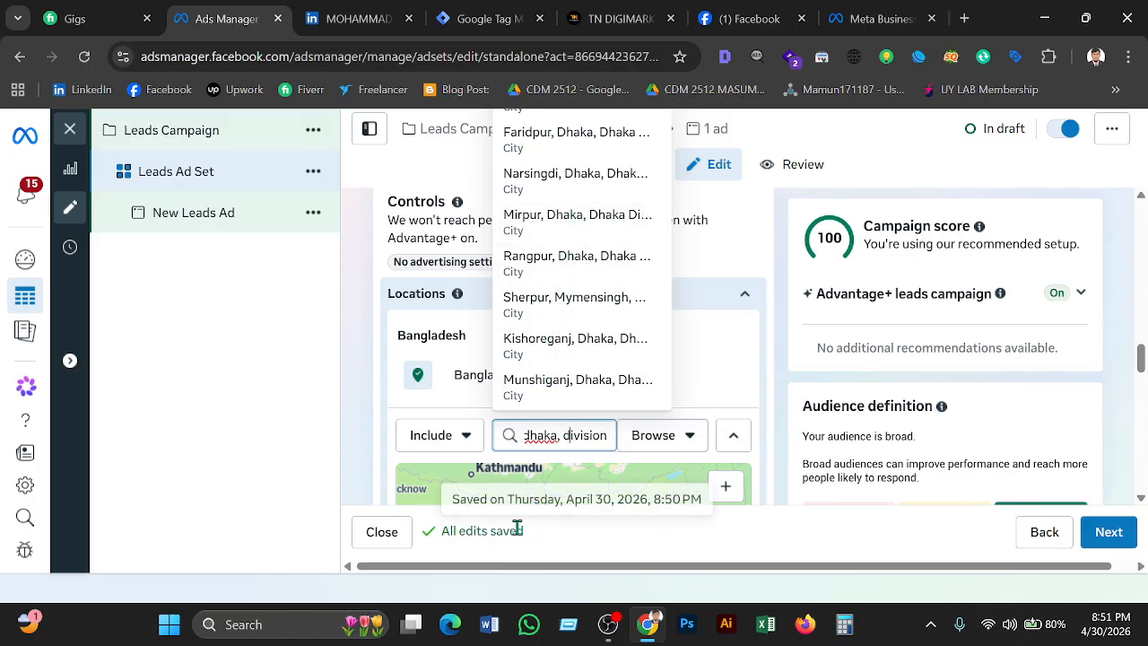
key("ctrl+a")
key("BackSpace")
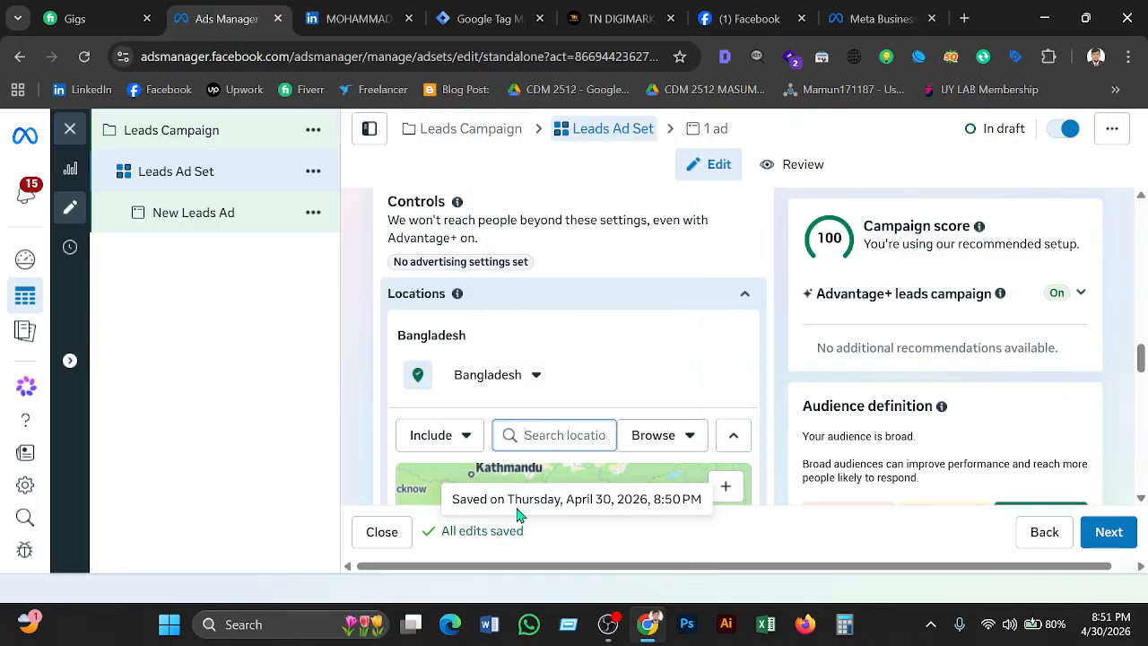
left_click(468, 449)
left_click(446, 477)
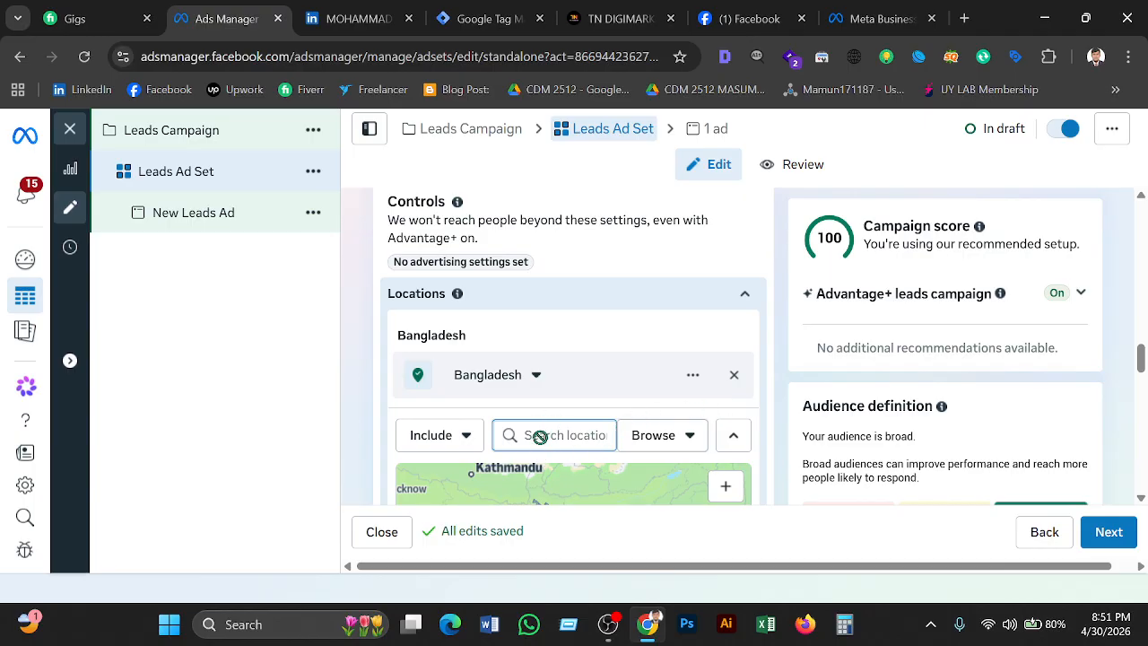
left_click(455, 443)
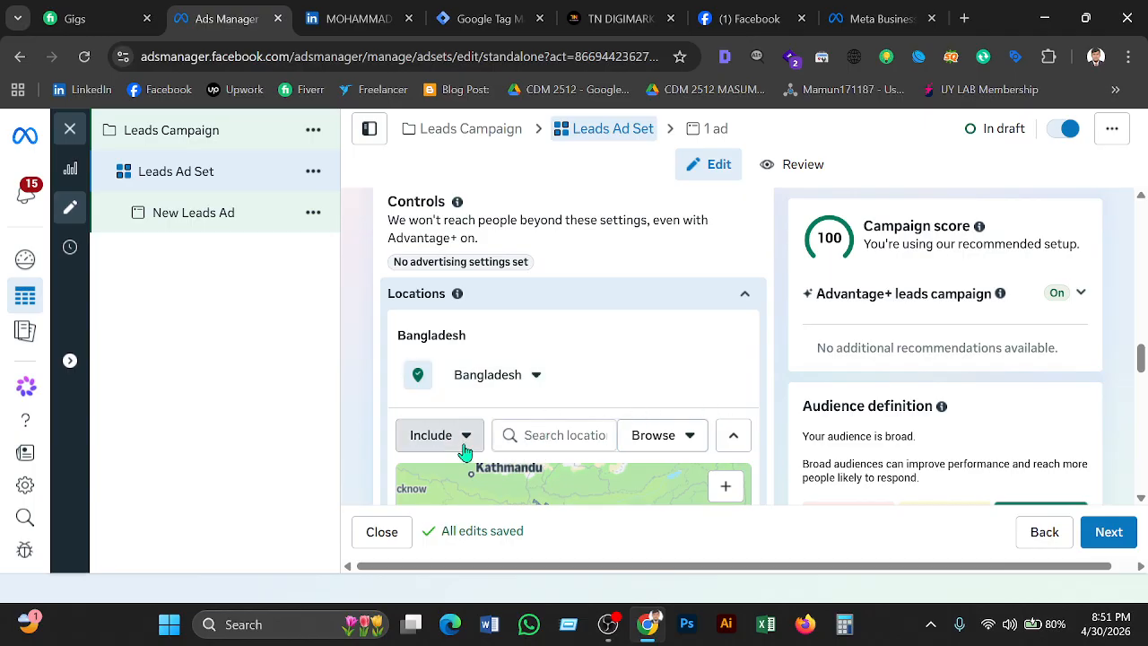
- Search the locations for "Dhaka division" and include Faridpur, Dhaka, Dhaka Division in the ad set's locations
left_click(560, 438)
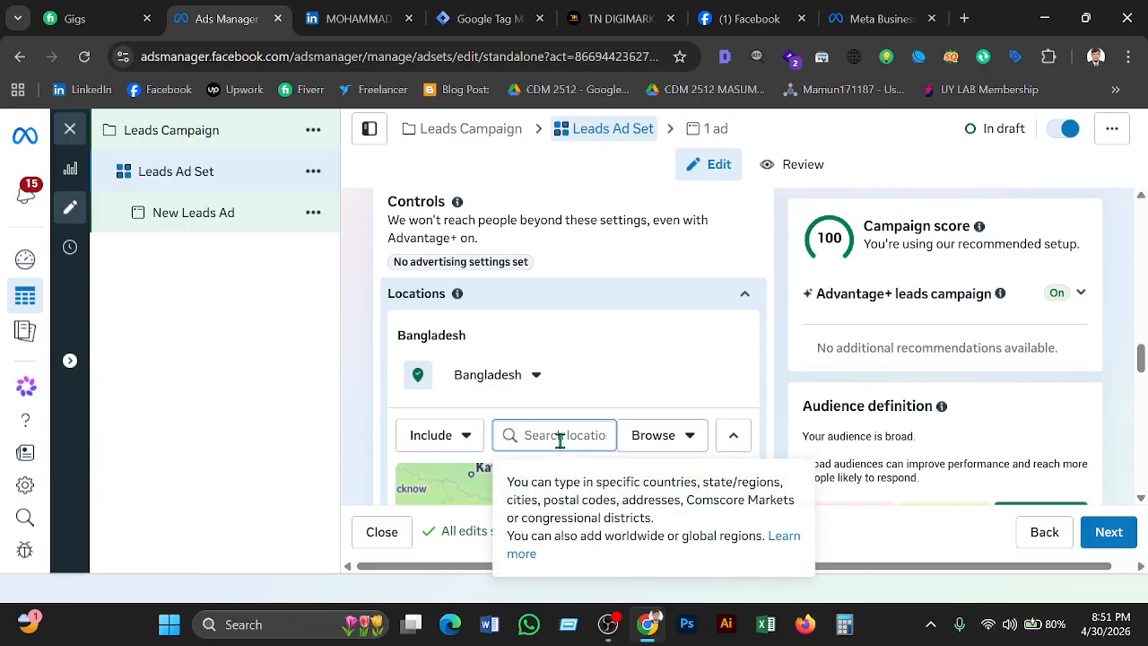
type("Dhak")
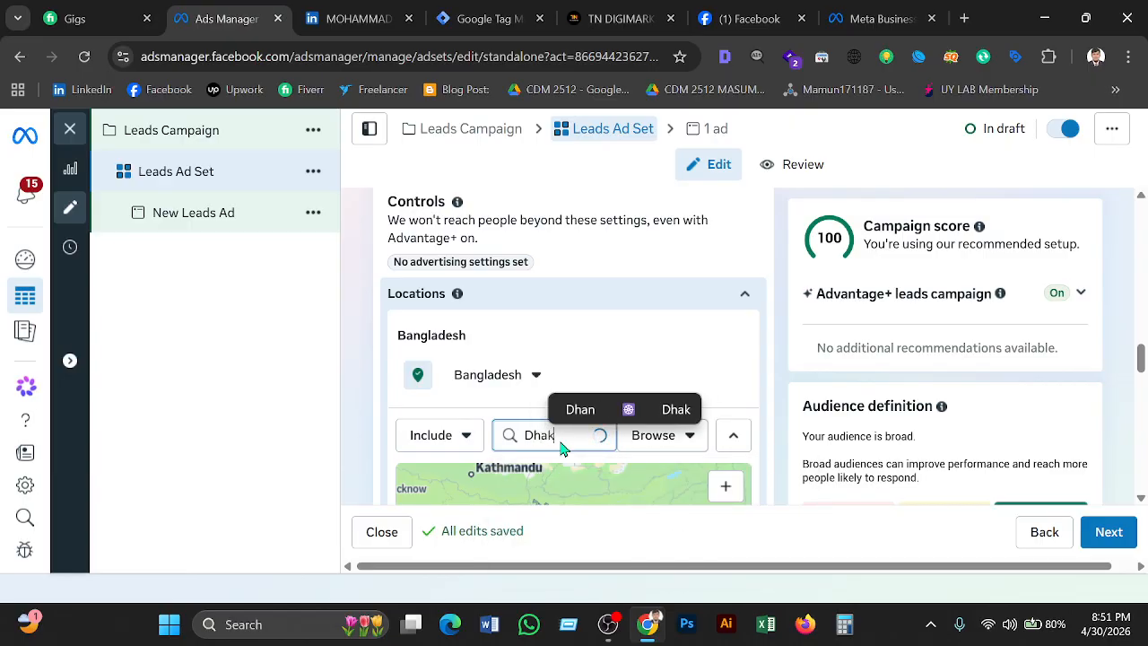
type("a")
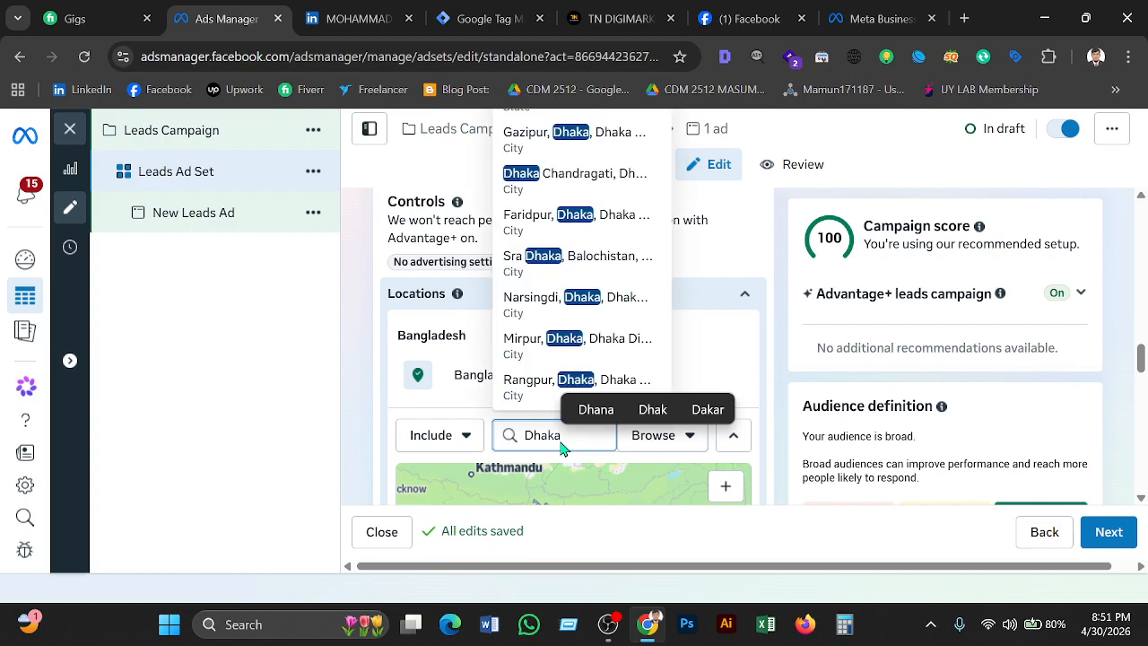
type(" d")
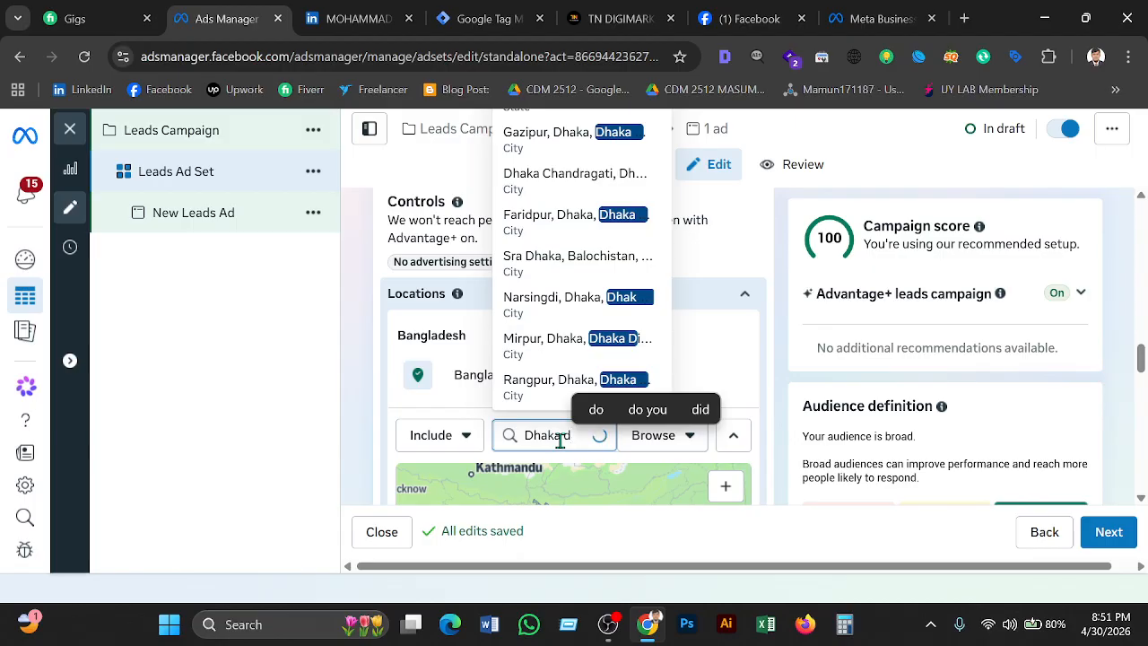
type("ivisi")
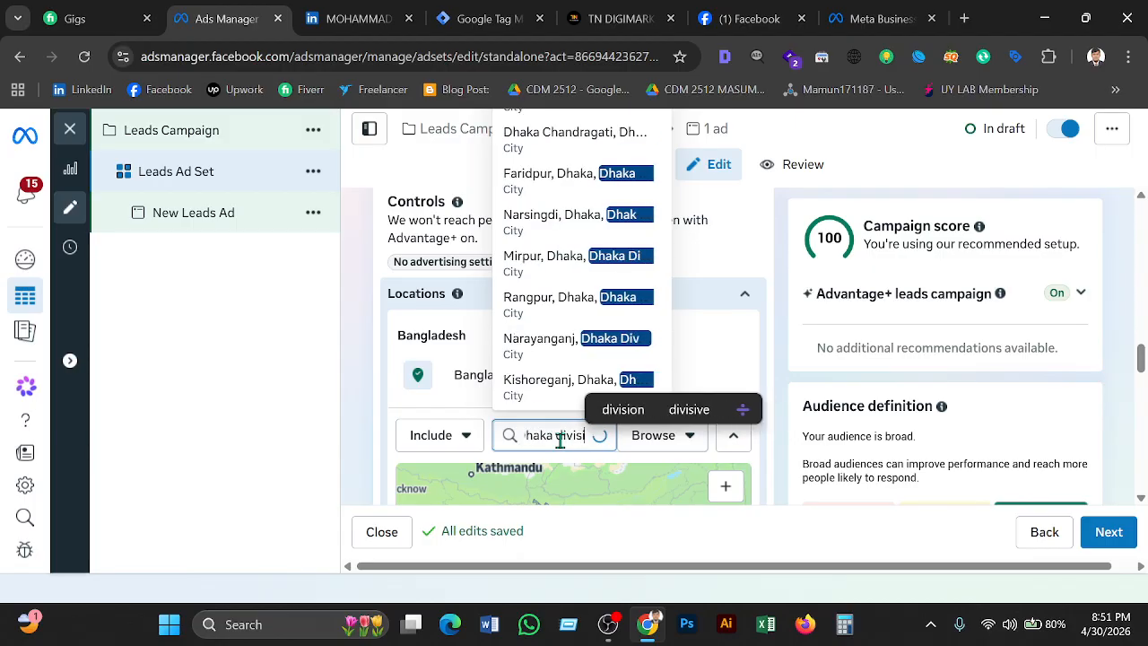
type("on")
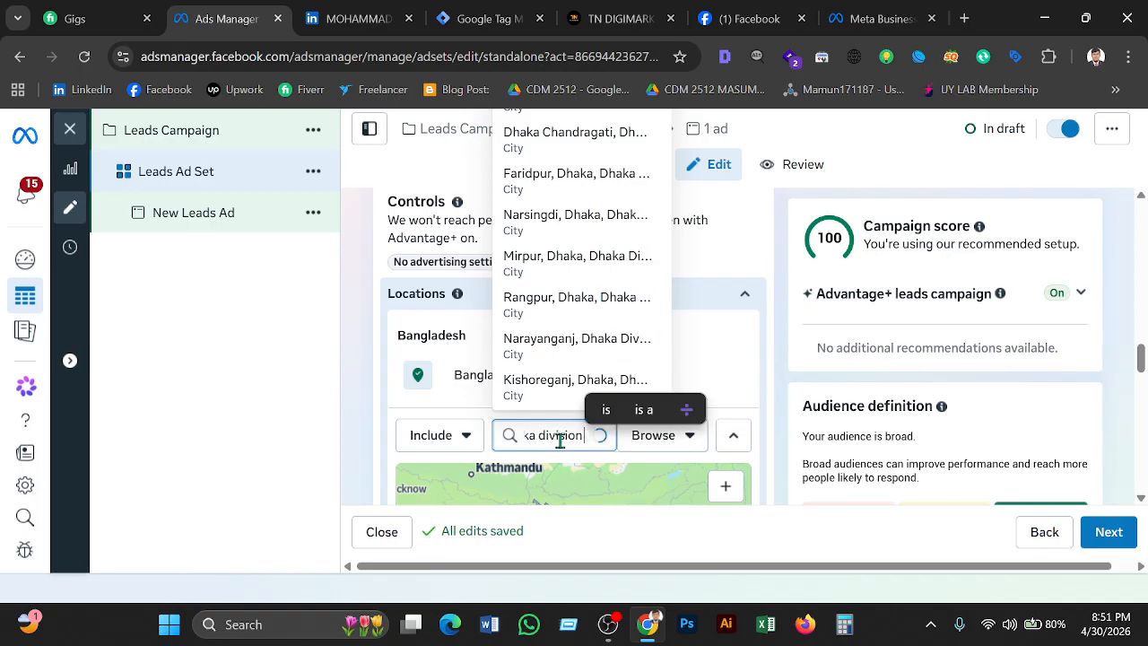
type(" d")
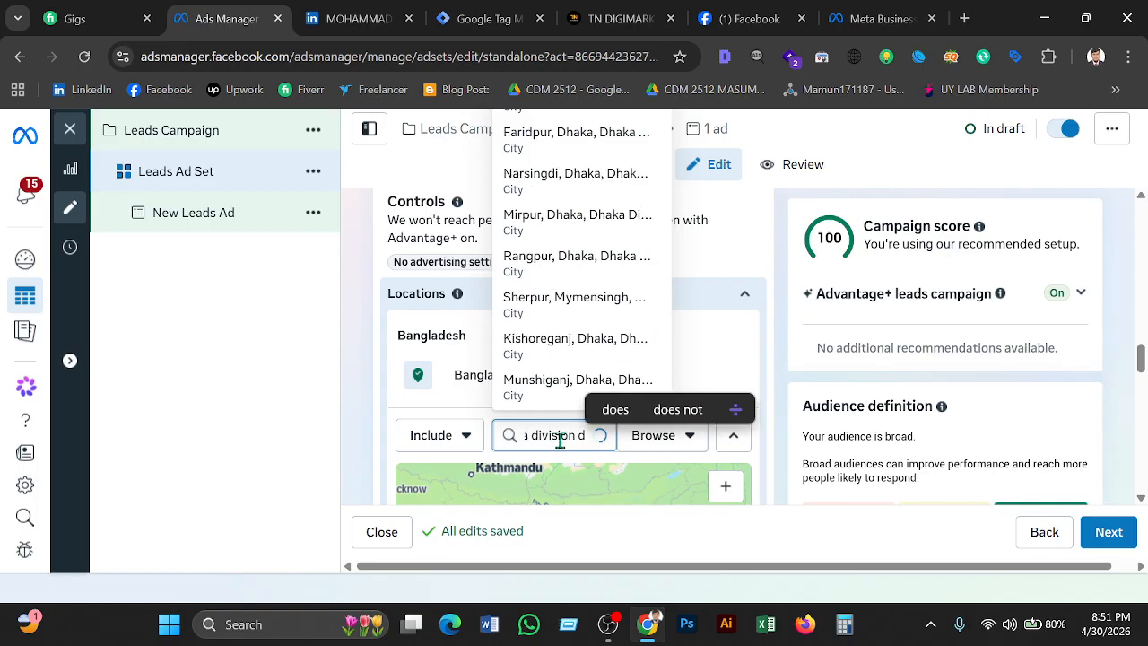
type("ha")
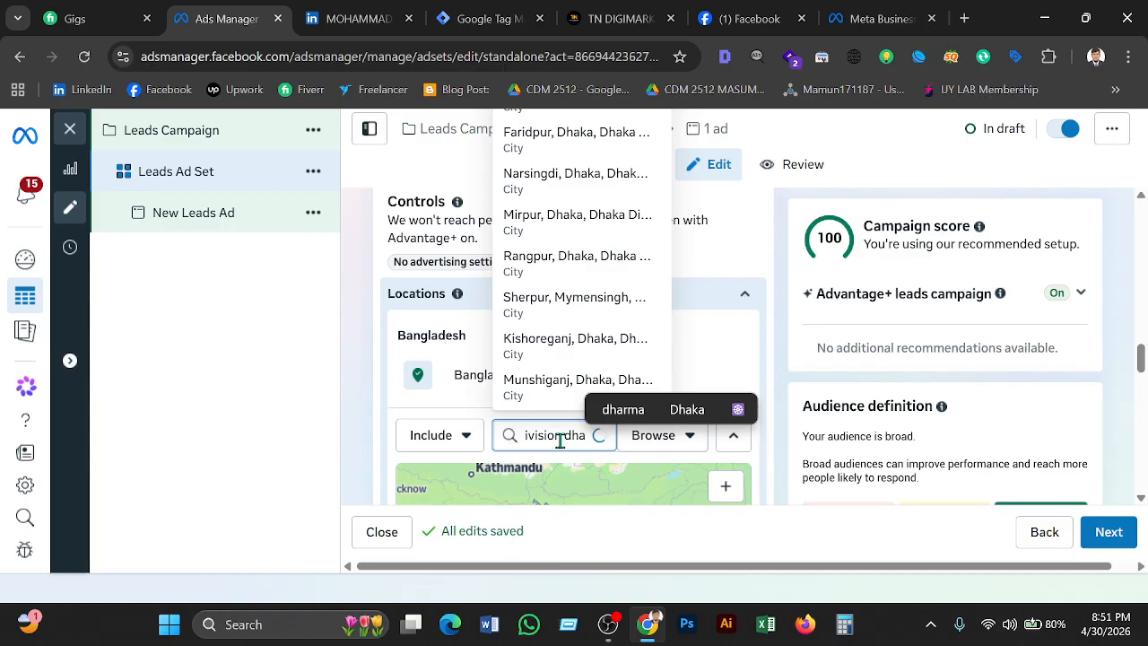
type("ka d")
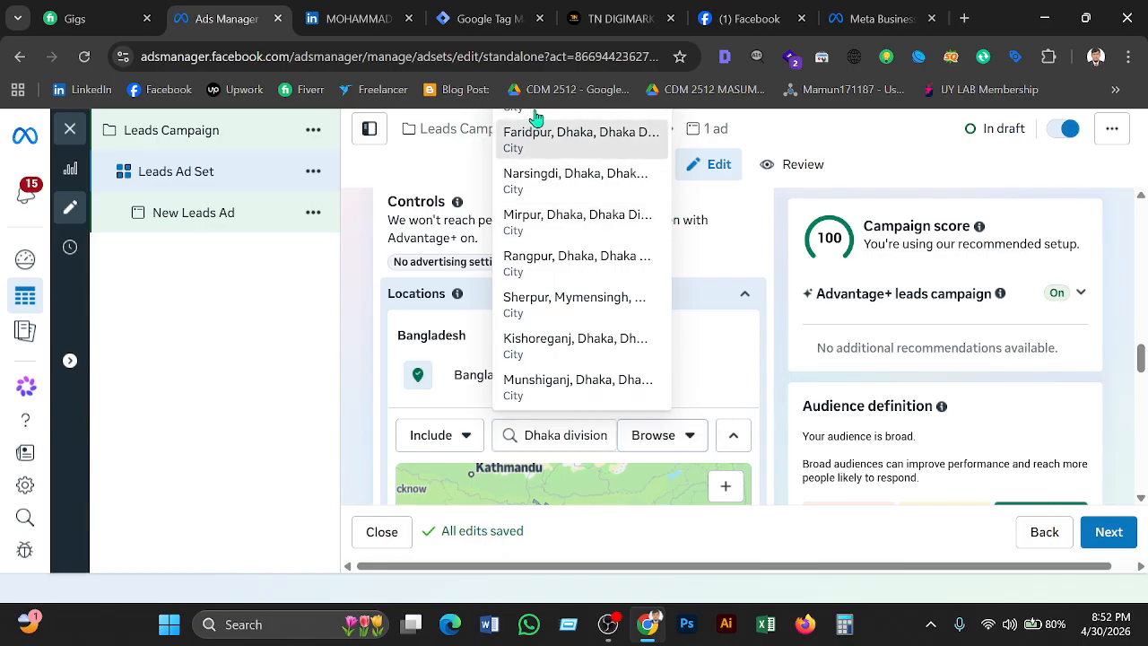
left_click(532, 126)
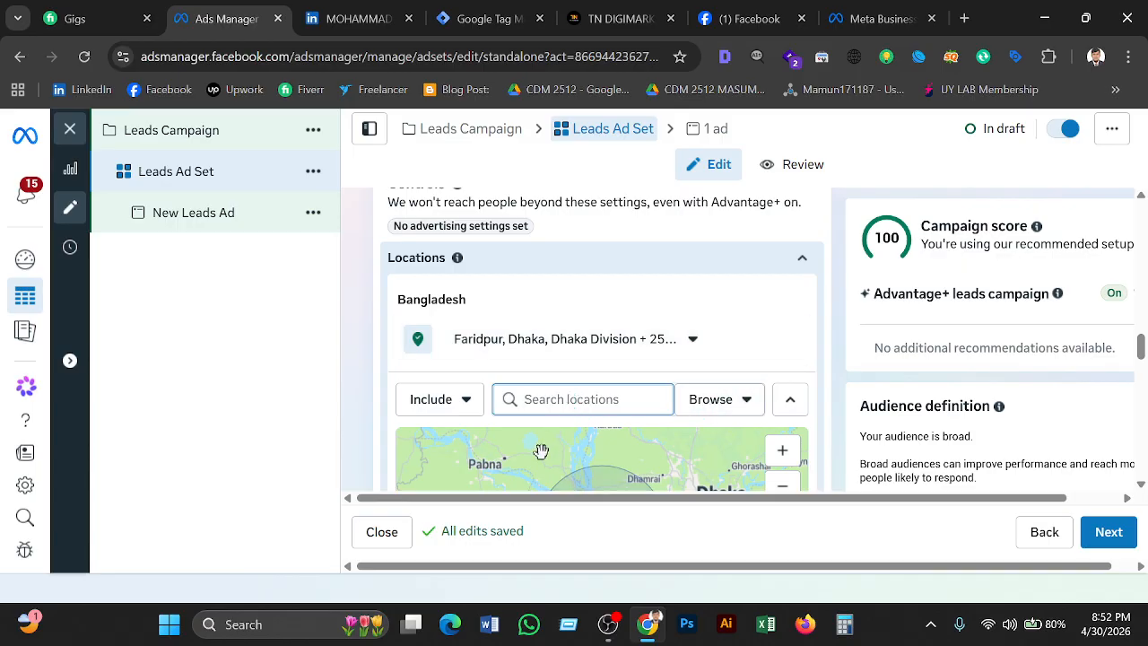
- Search for "dhaka, division", include Gazipur, Dhaka, Dhaka Division as a location, and remove Faridpur from the included locations
type("dhaka")
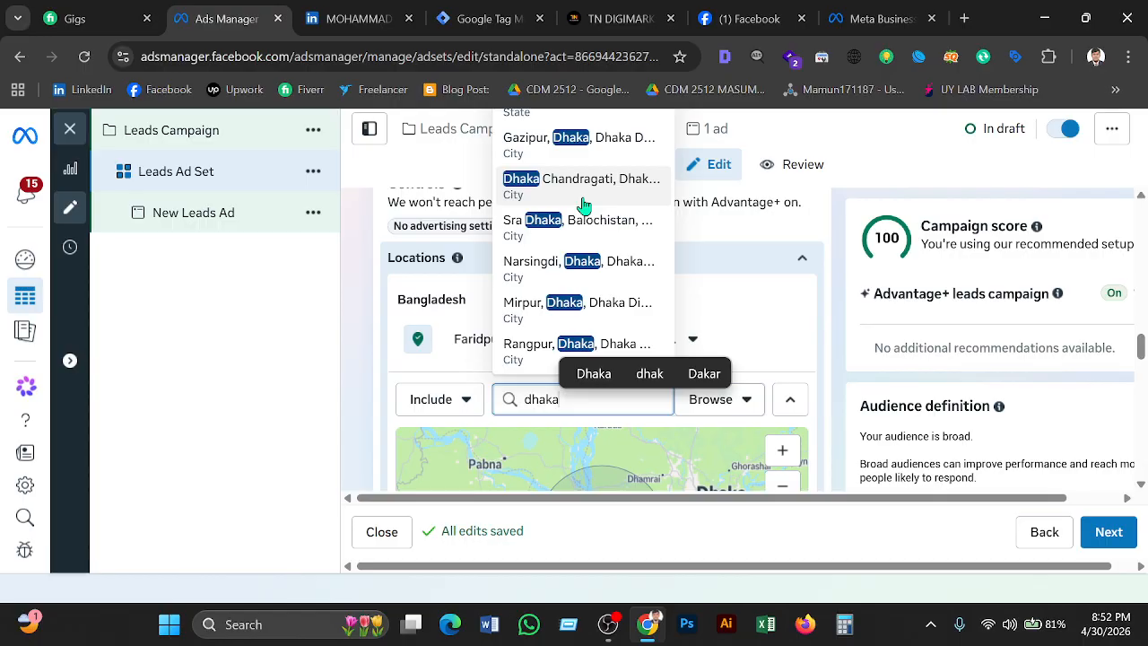
type(", di")
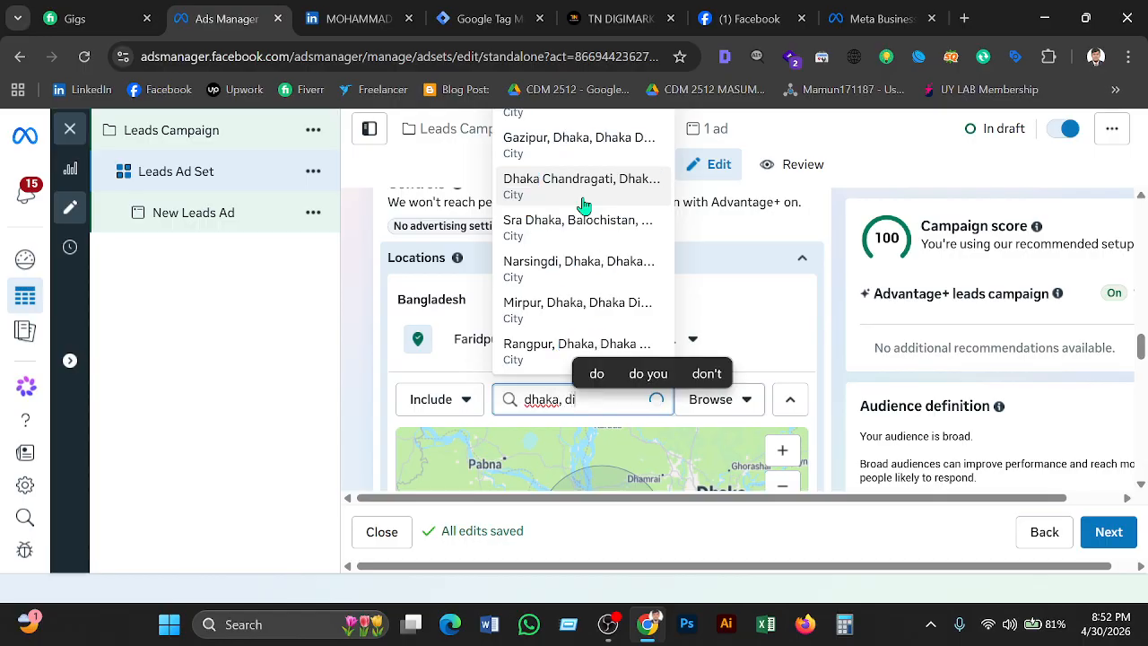
type("v")
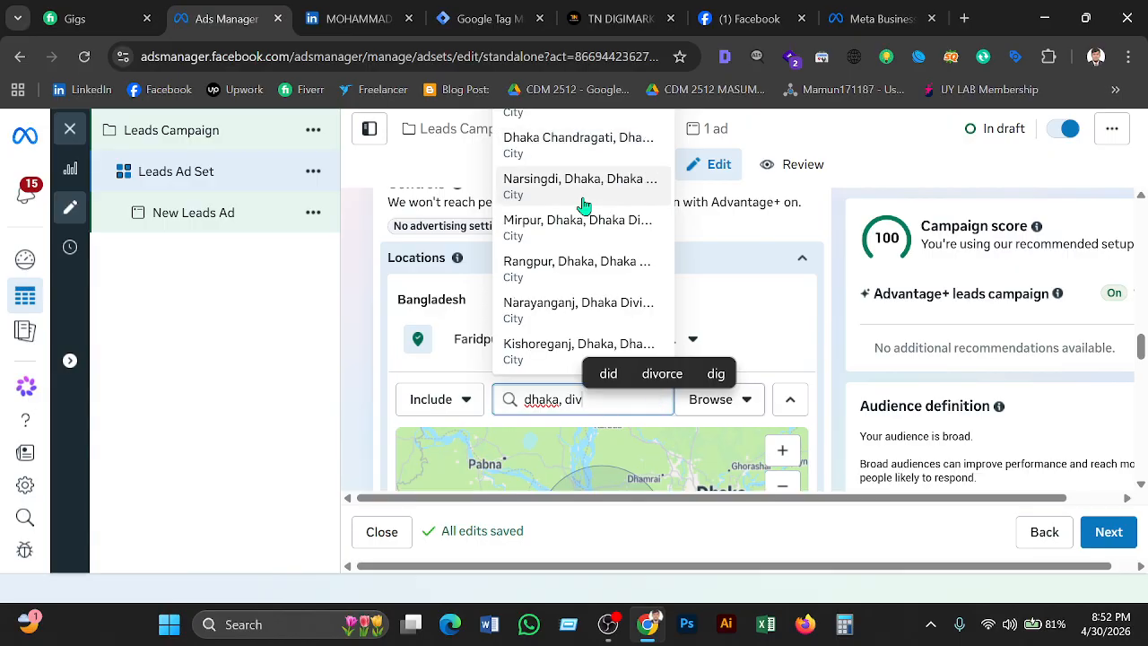
type("ision")
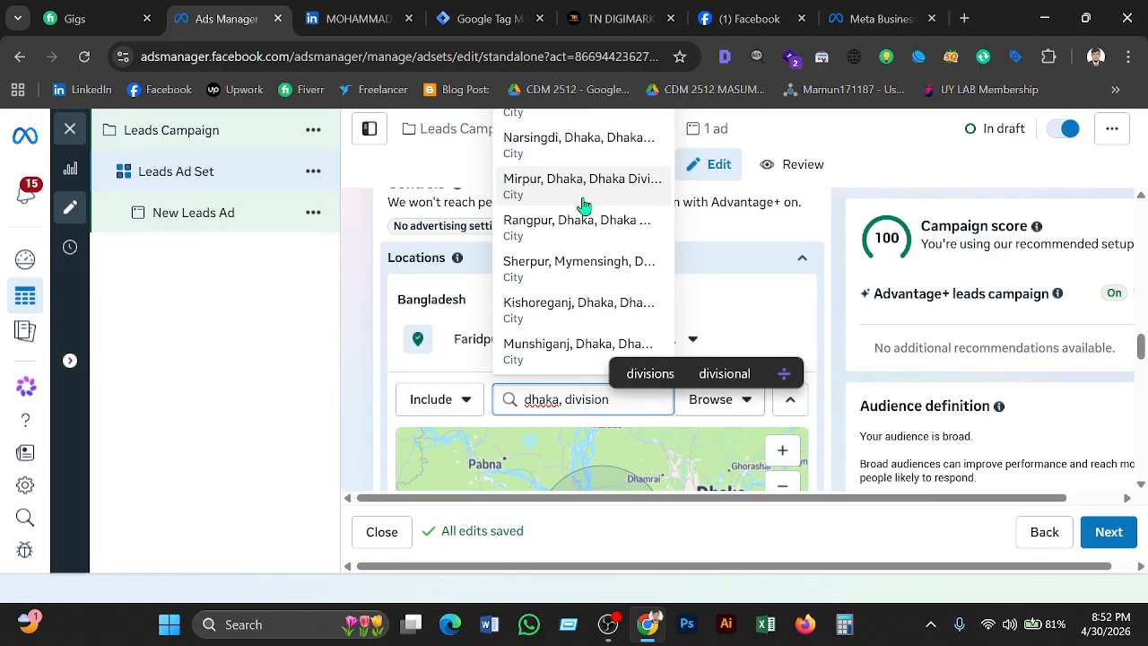
left_click(518, 123)
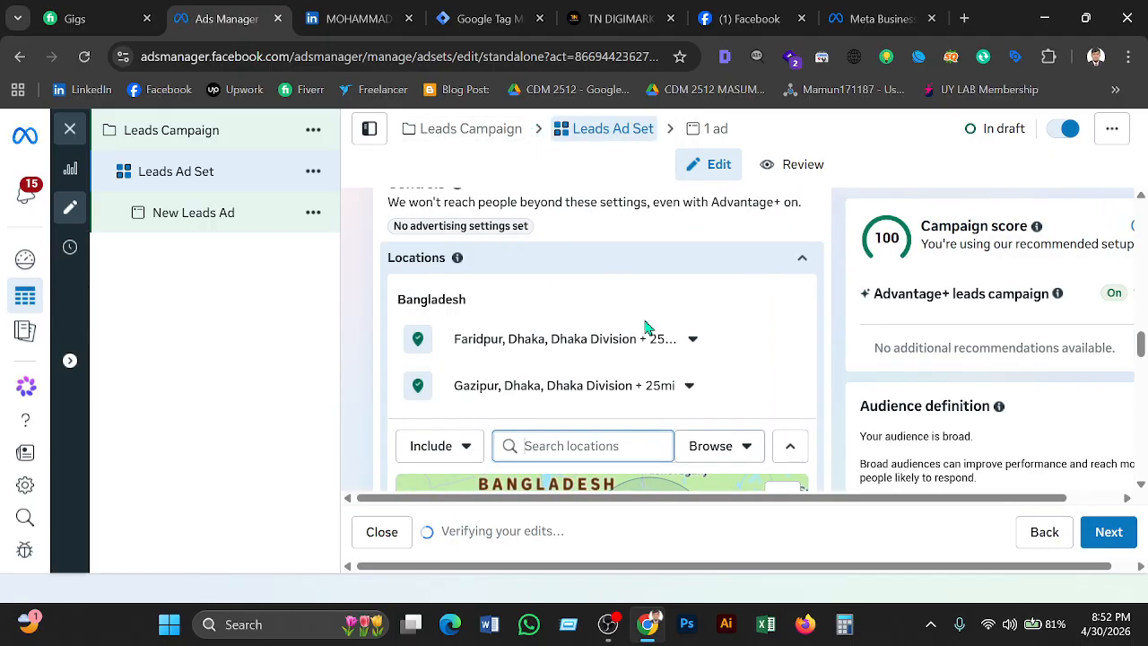
left_click(792, 341)
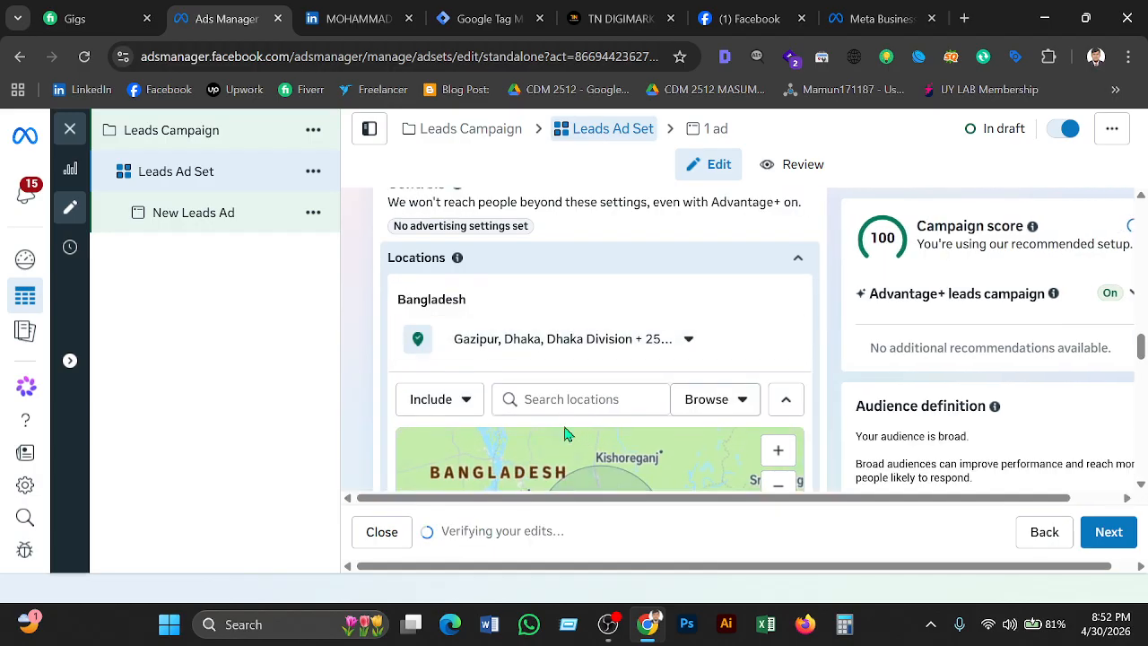
- Search the locations for "chittagong", include Cox's Bazar, Chittagong Division, and remove it from the included locations again
left_click(566, 402)
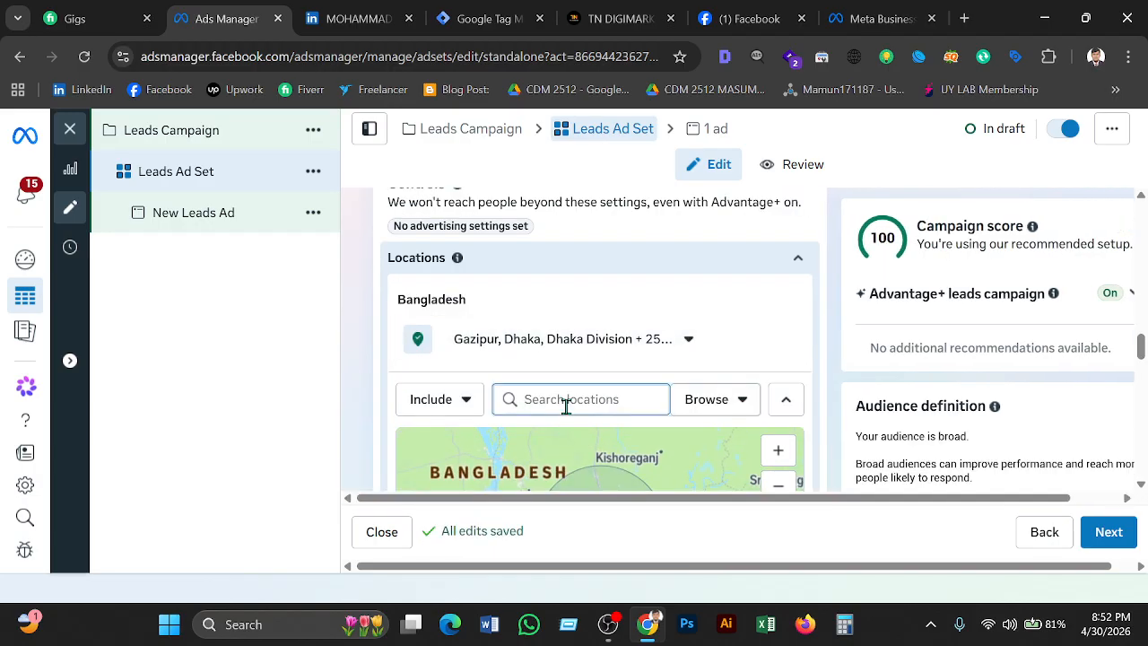
type("chi")
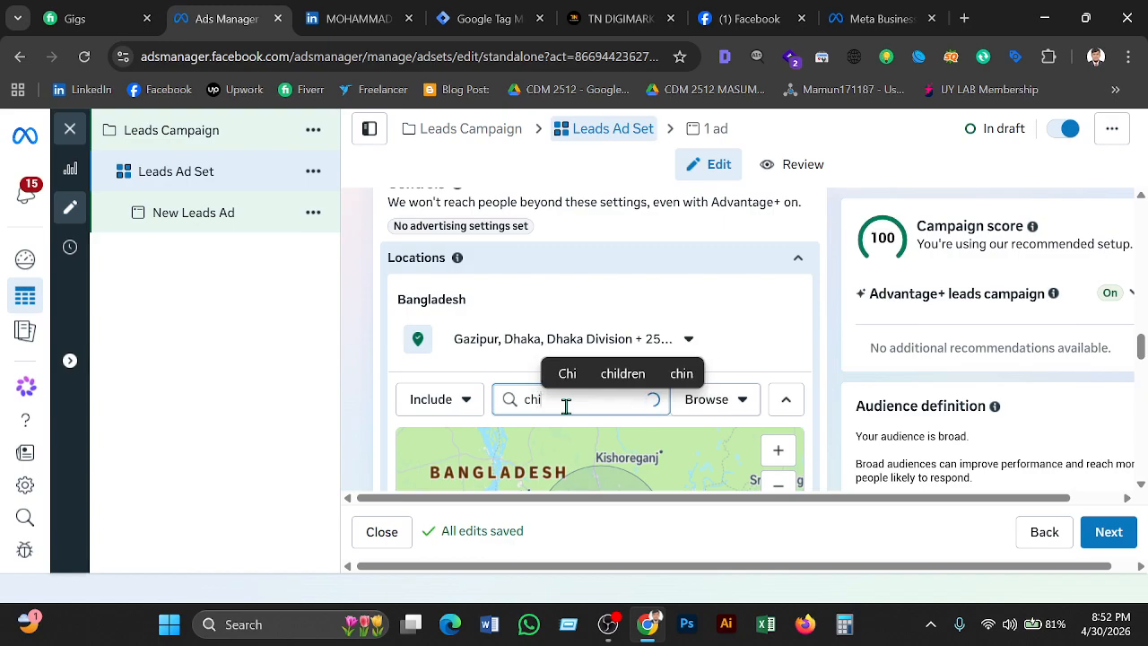
type("ttago")
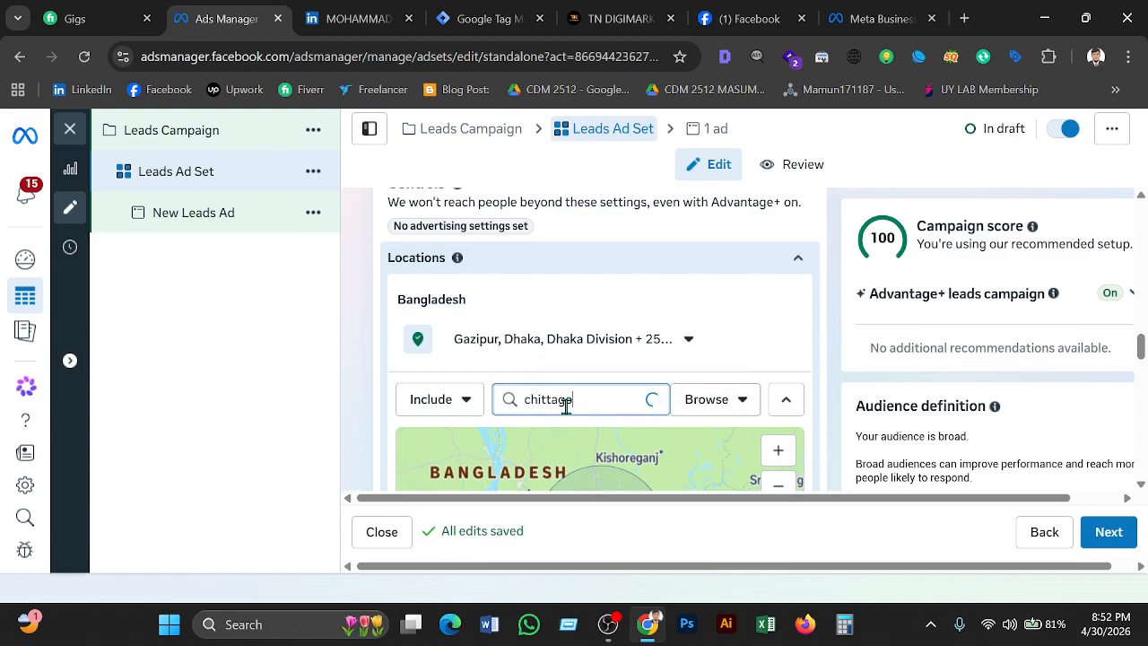
type("n")
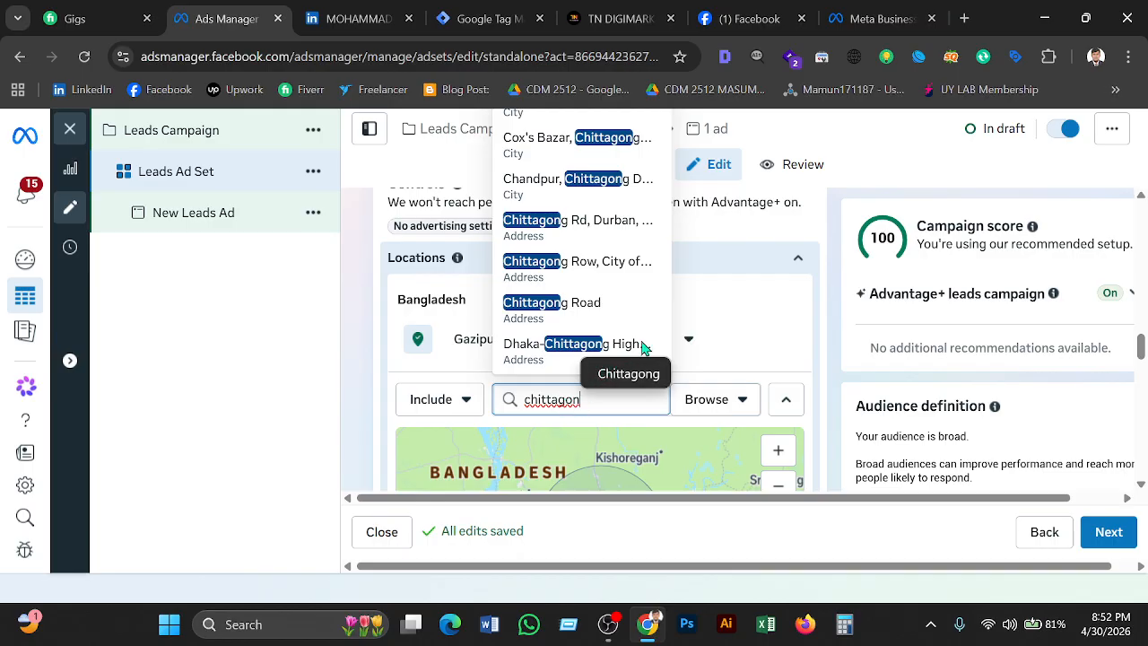
type("g")
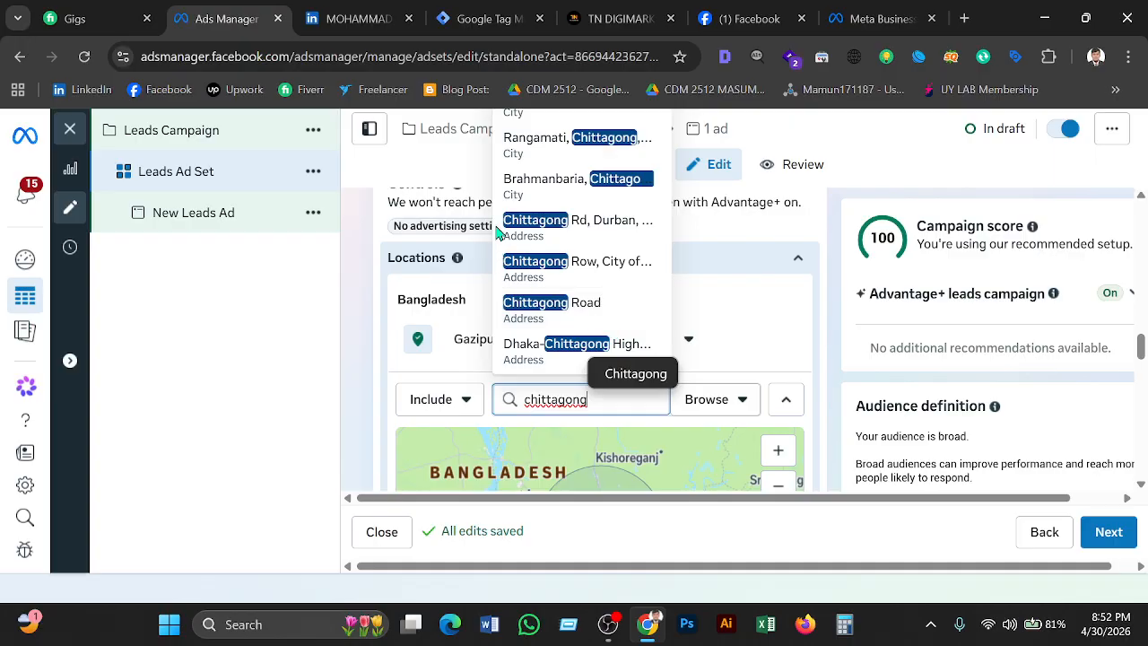
left_click(516, 199)
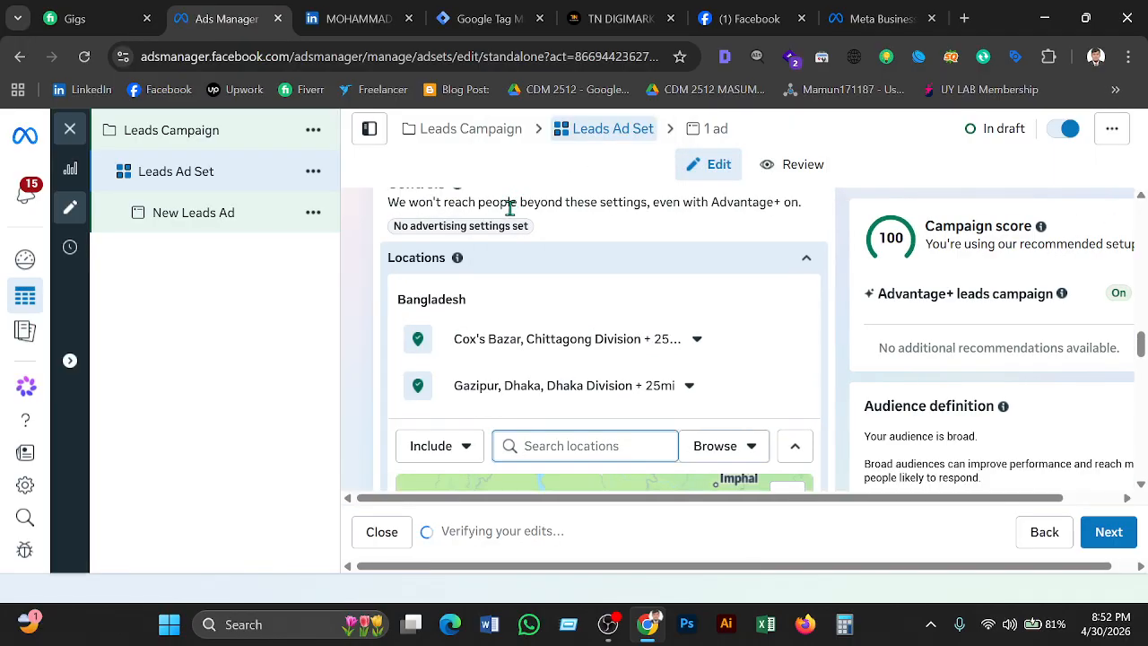
mouse_move(723, 346)
left_click(795, 341)
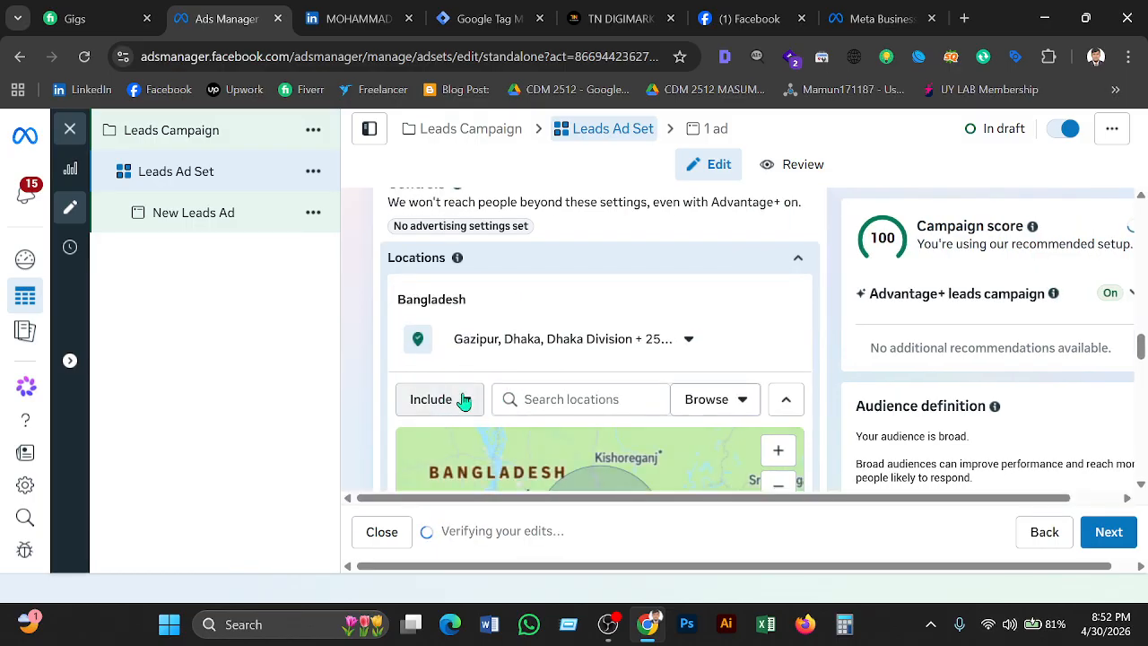
- Switch the location targeting mode to Exclude and back to Include
left_click(466, 400)
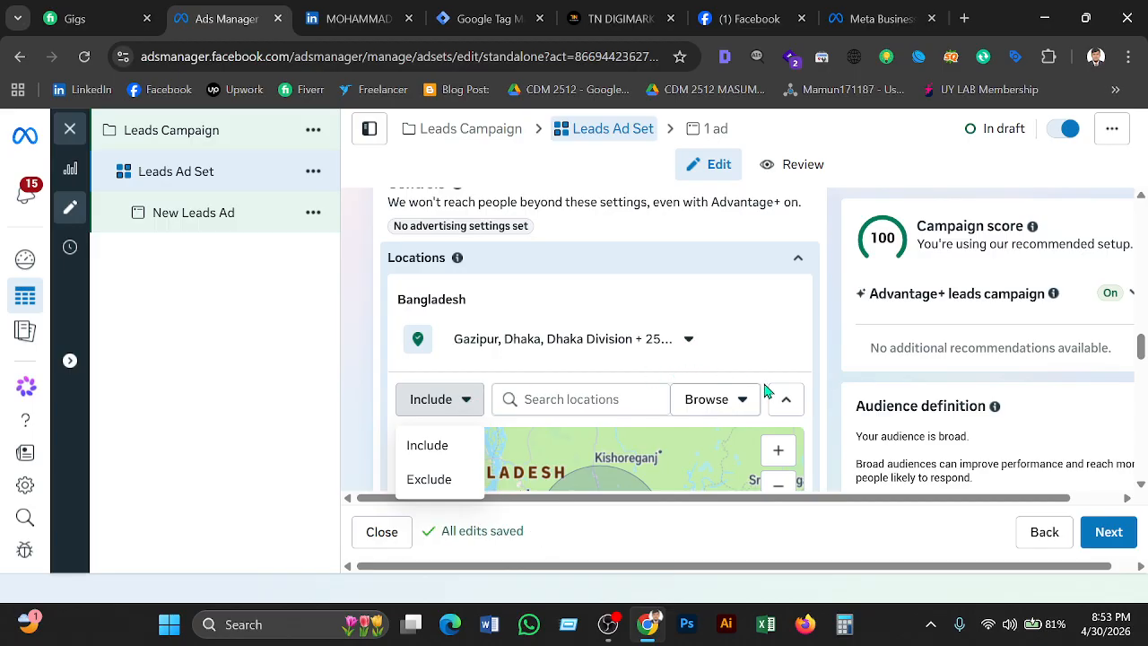
scroll(664, 434, "down", 3)
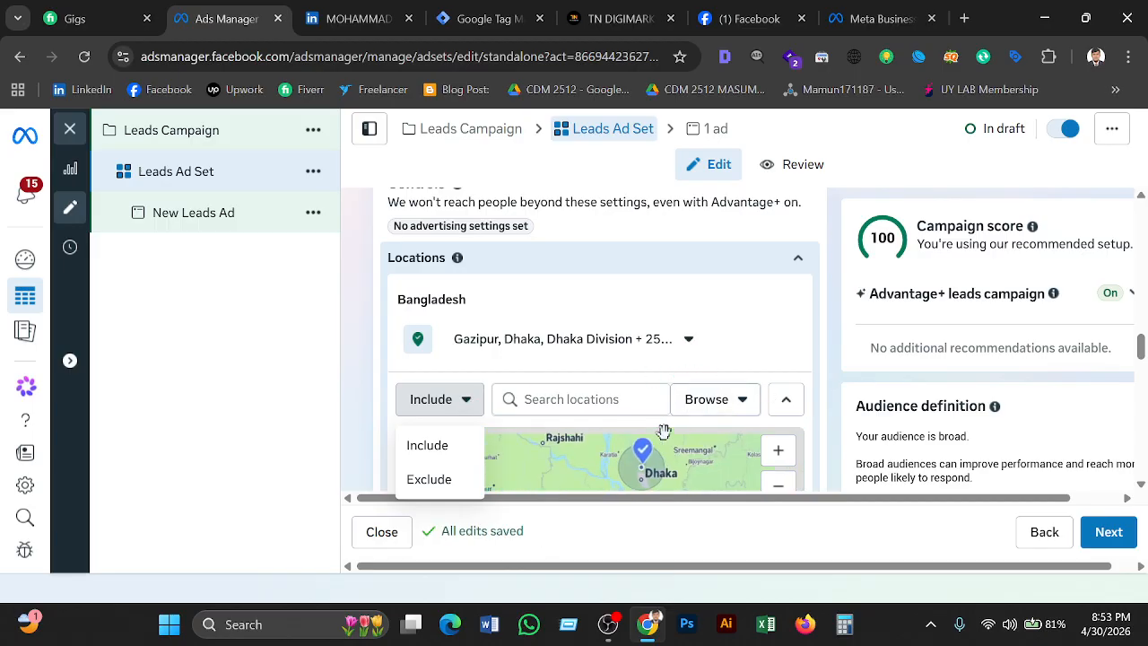
scroll(664, 441, "up", 2)
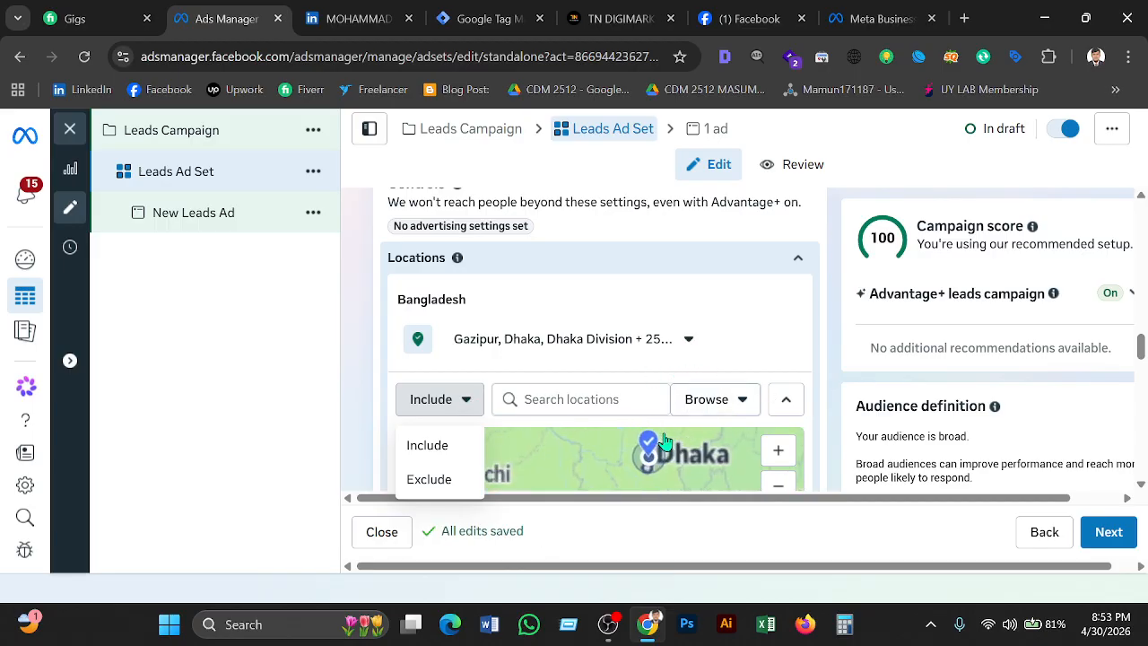
left_click(431, 480)
left_click(470, 409)
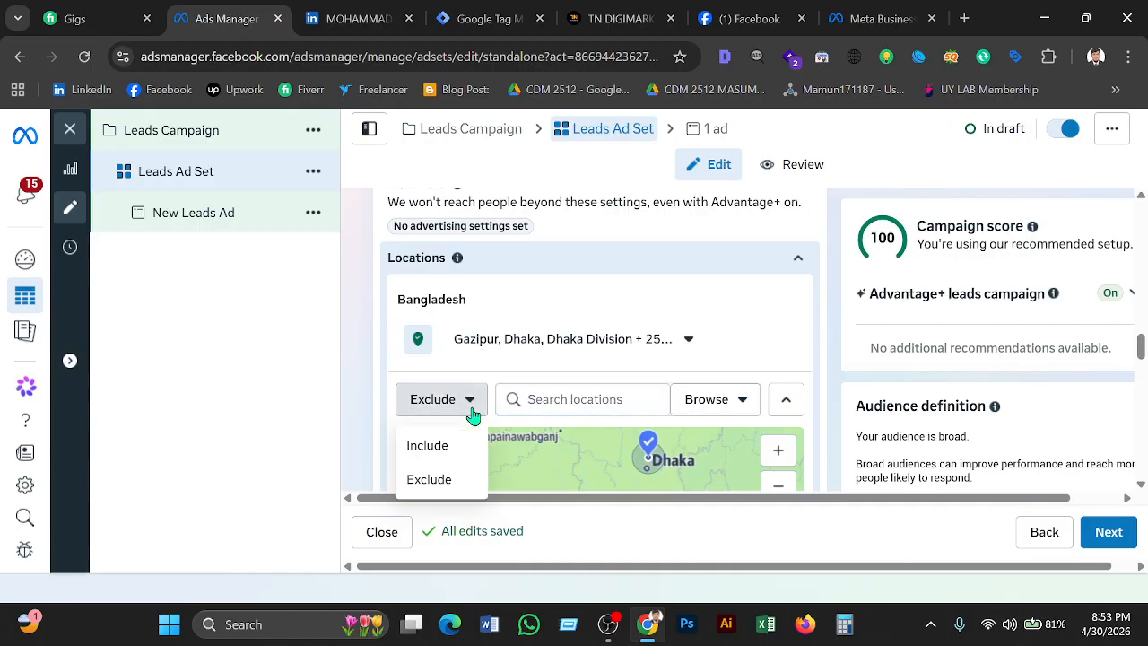
left_click(413, 445)
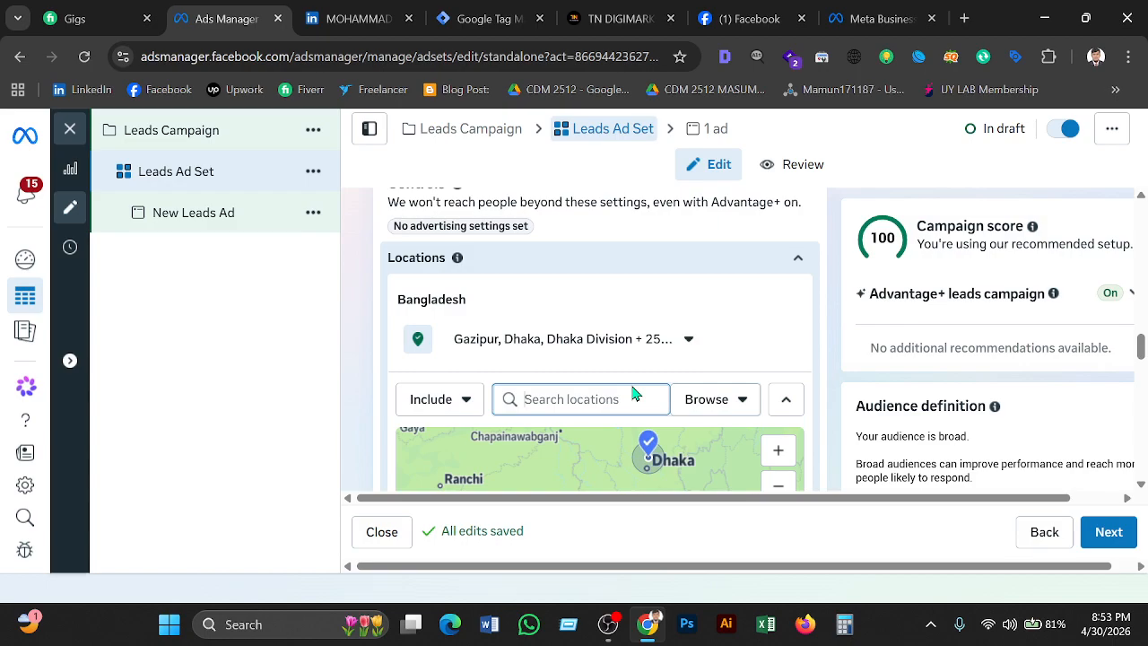
- Turn off the "Reach more people likely to respond" option for the ad set's locations
scroll(632, 392, "down", 5)
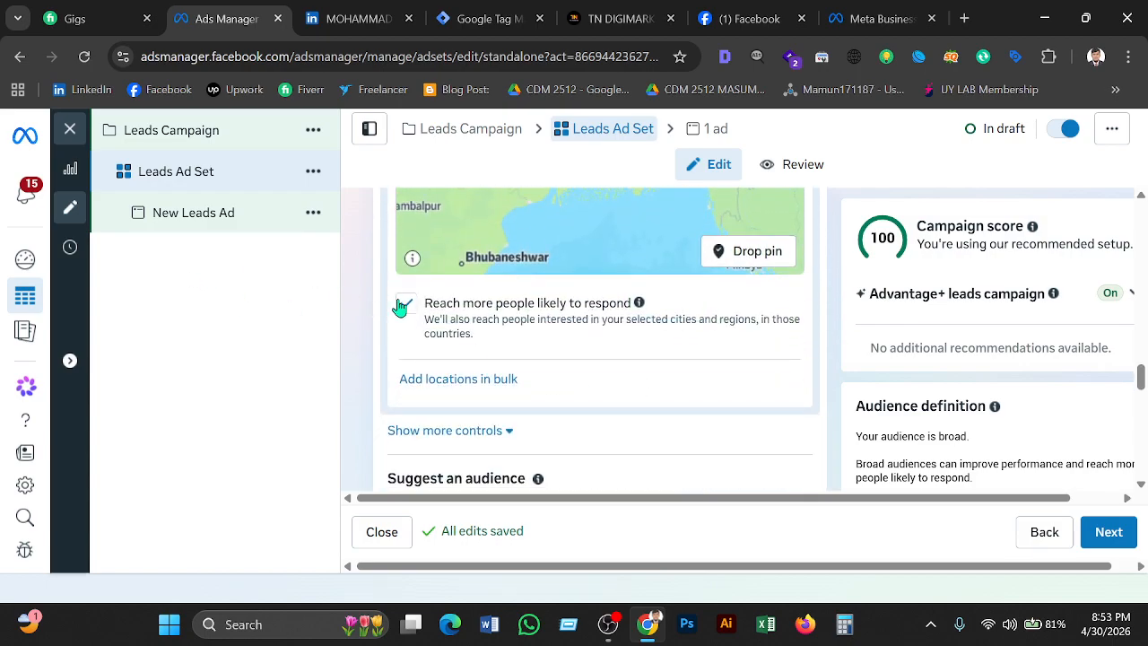
left_click(408, 346)
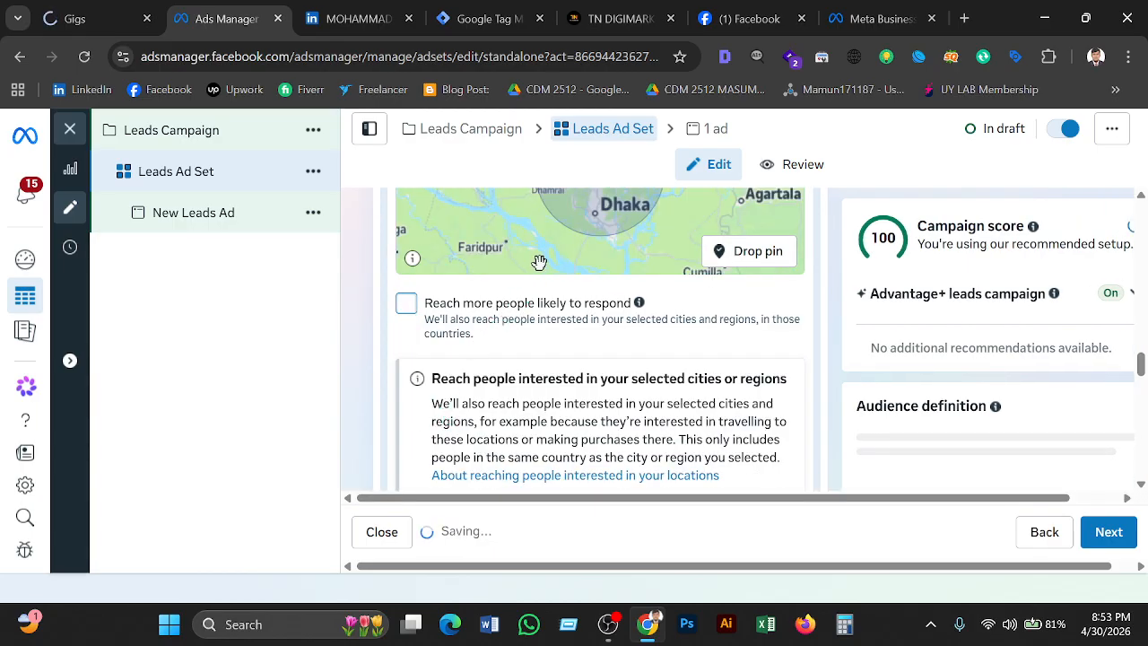
scroll(539, 262, "up", 3)
scroll(539, 262, "down", 4)
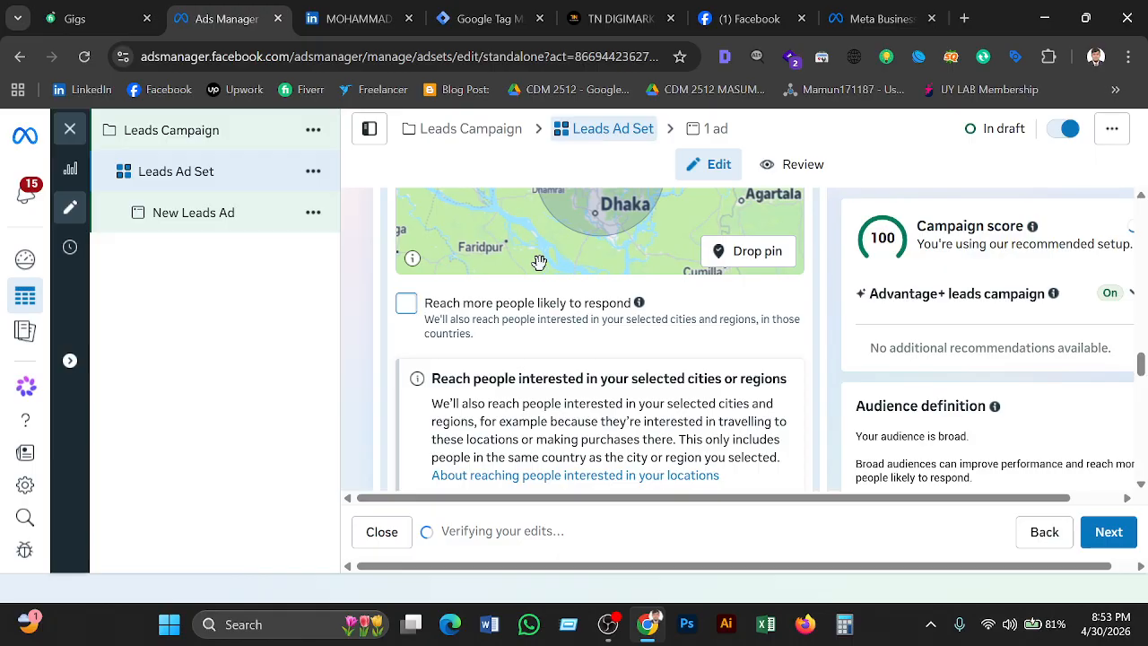
scroll(539, 262, "up", 1)
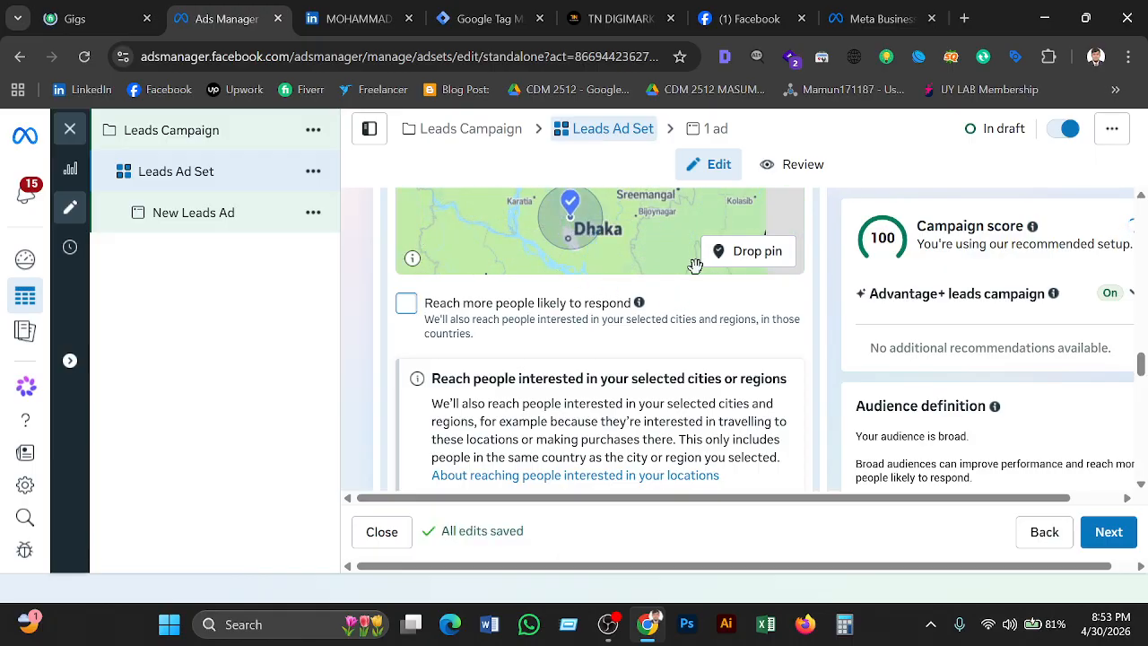
scroll(692, 266, "down", 2)
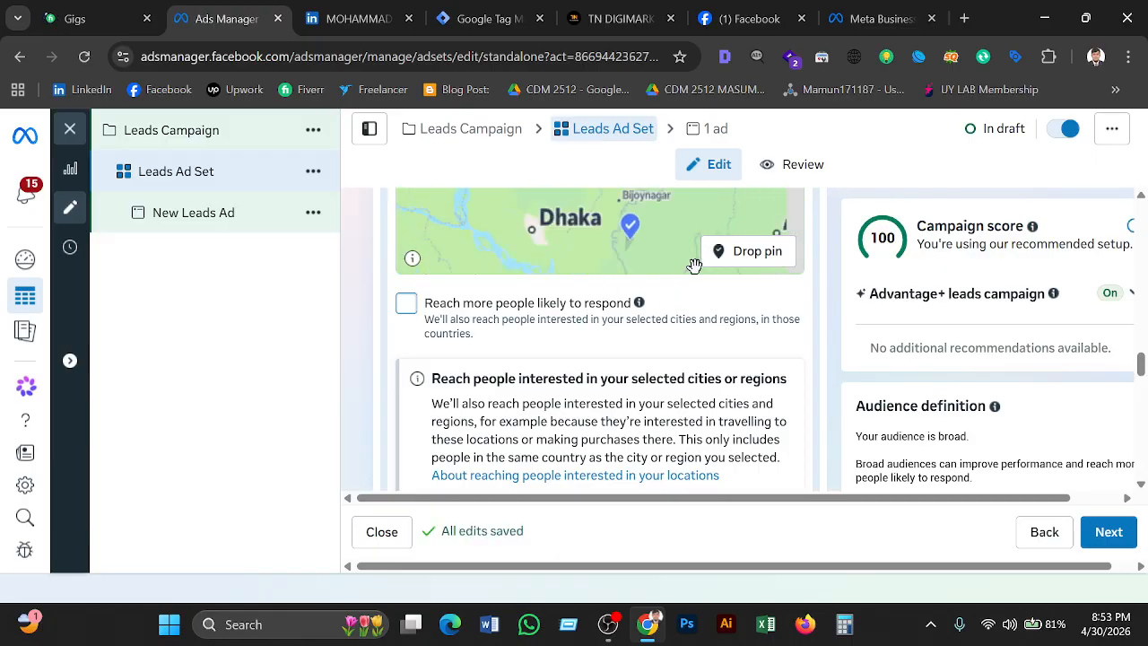
scroll(820, 332, "up", 3)
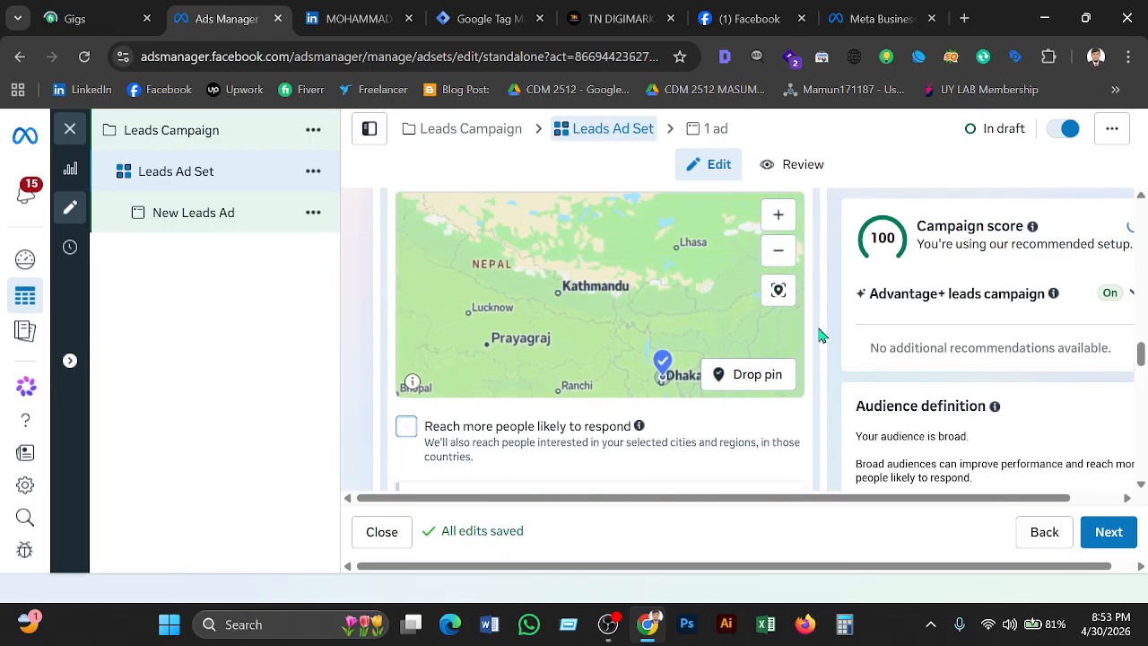
- Search the locations for "Dh", include the city Dhaka, Dhaka Division, and remove Gazipur from the included locations
left_click(578, 283)
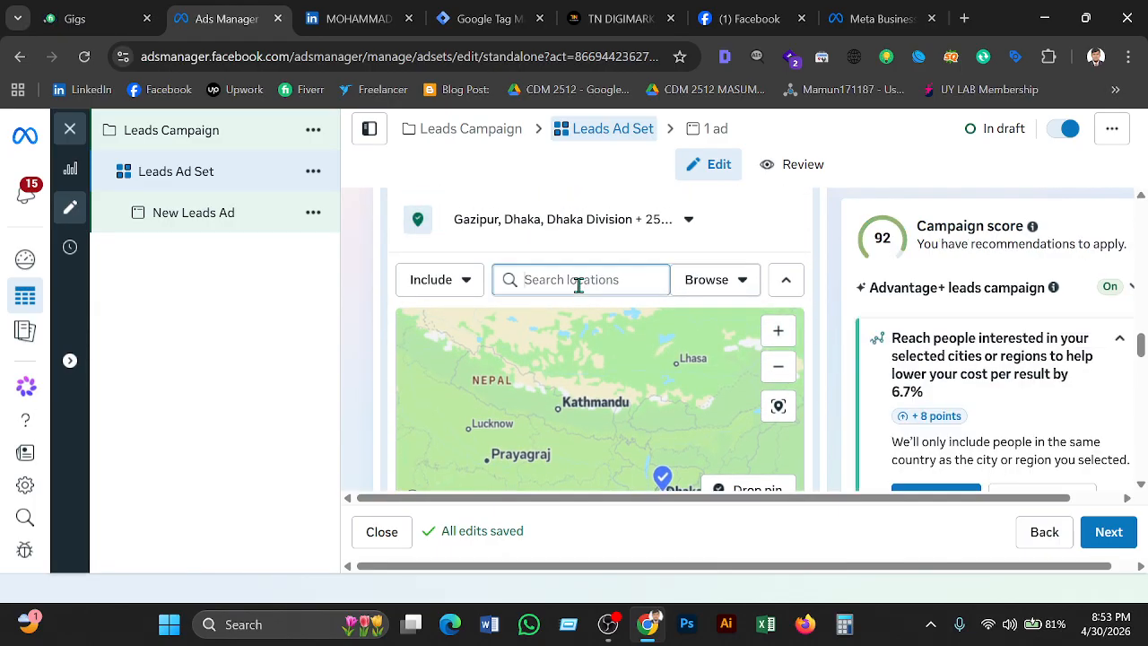
type("Dh")
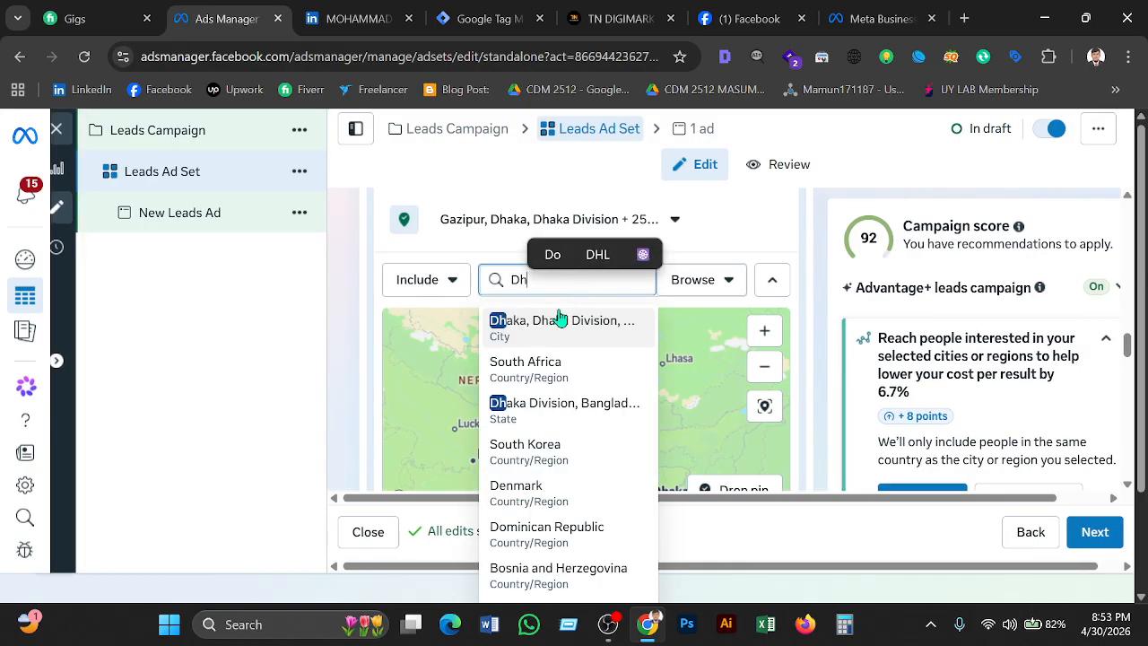
left_click(551, 323)
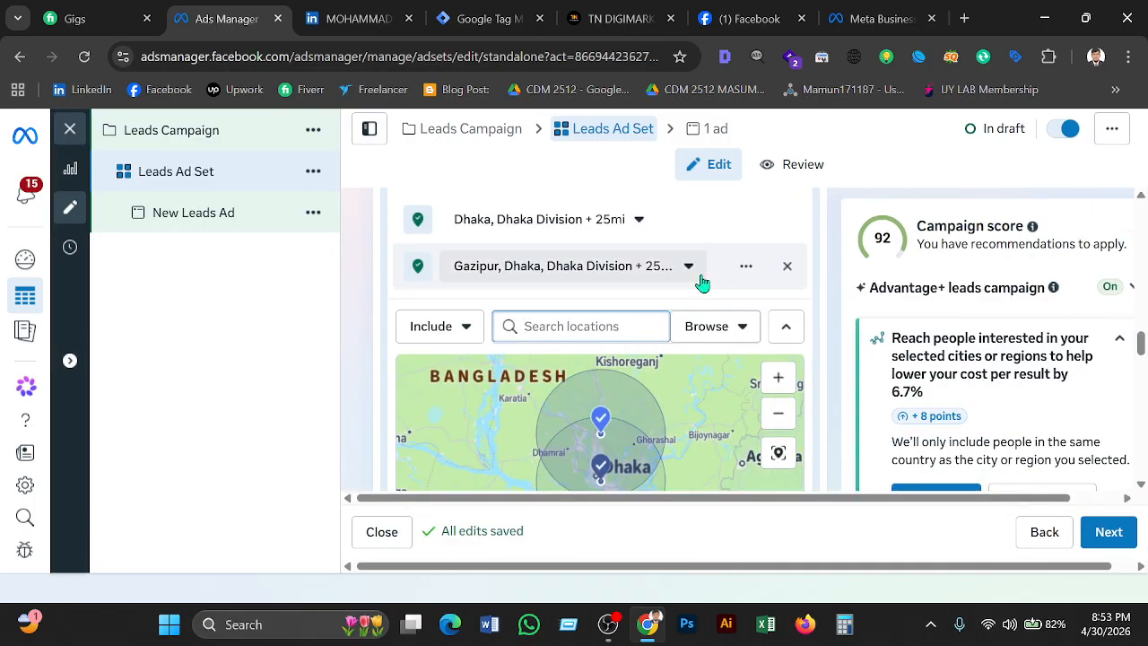
left_click(791, 267)
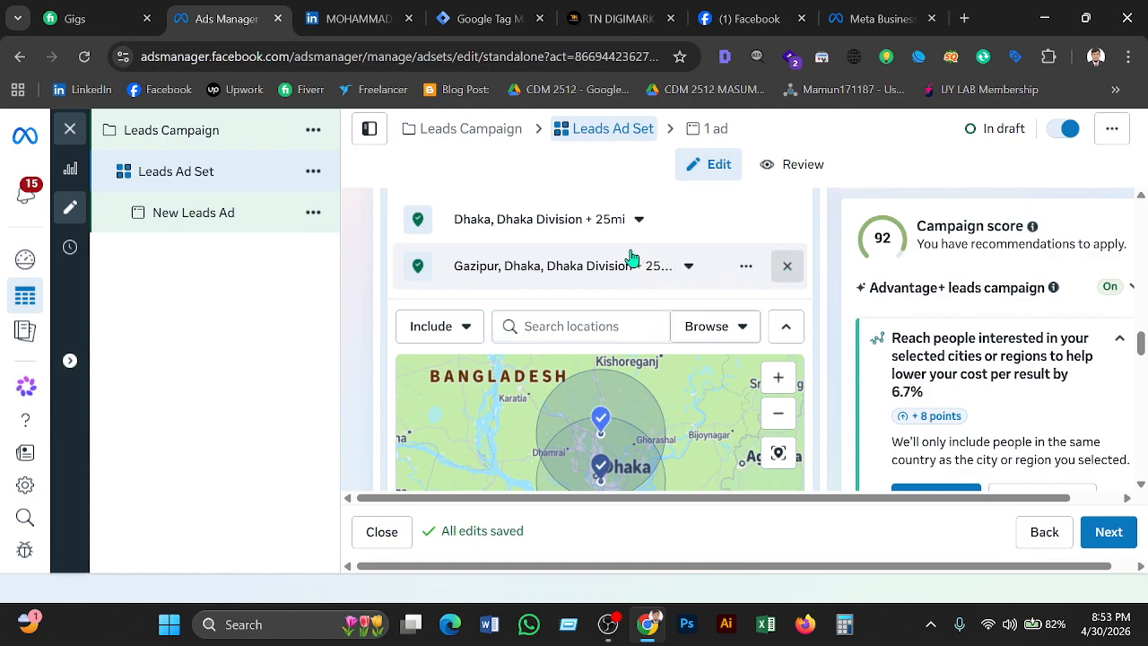
- Search the locations for "sylhet" and include the city Sylhet, Sylhet Division in the ad set
left_click(549, 314)
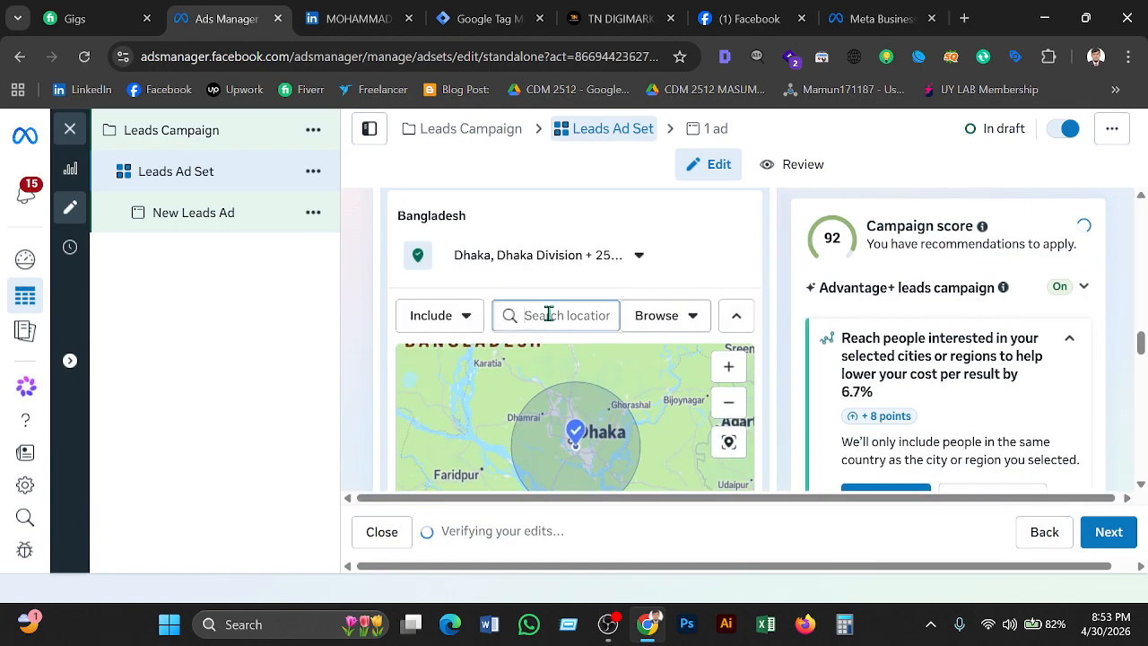
type("sy")
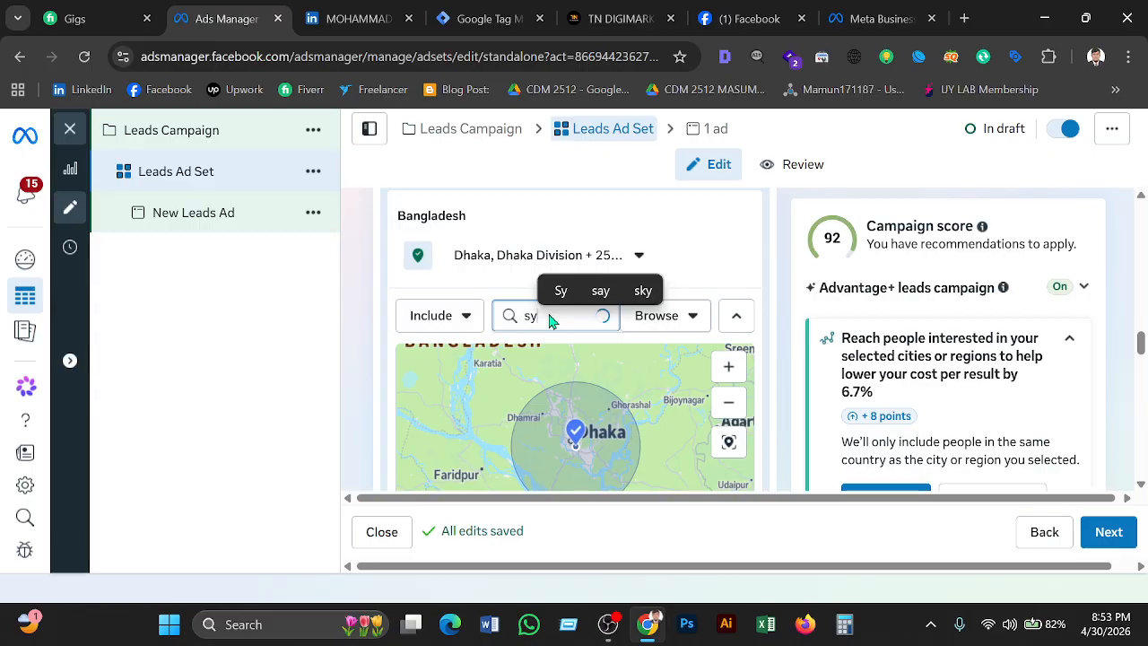
type("lhet")
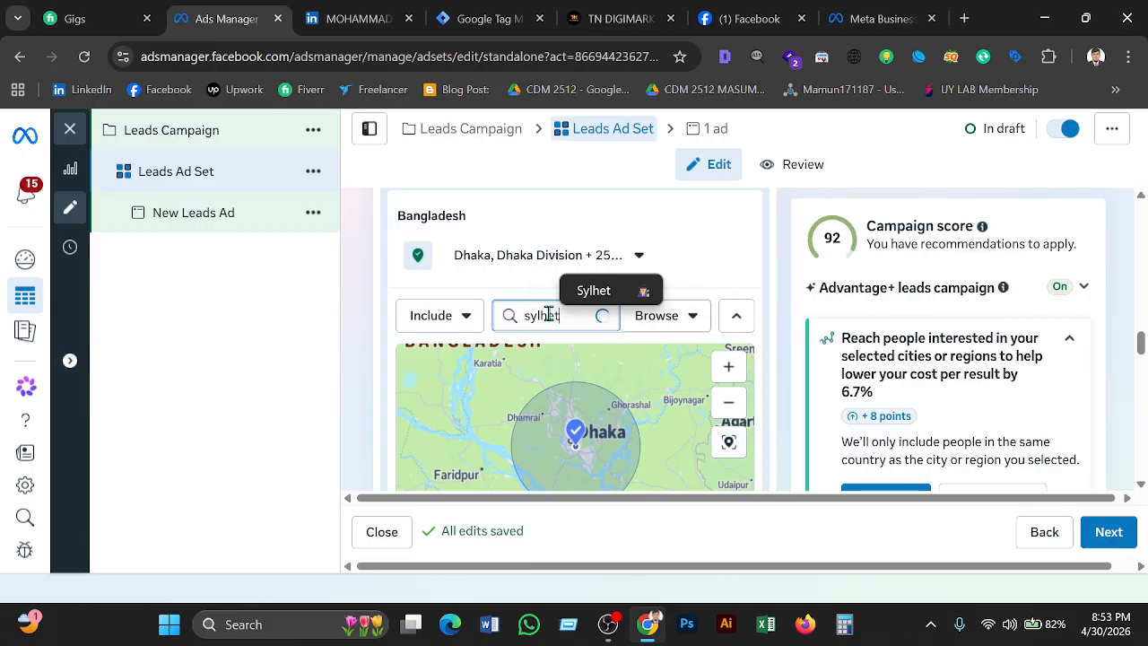
left_click(589, 376)
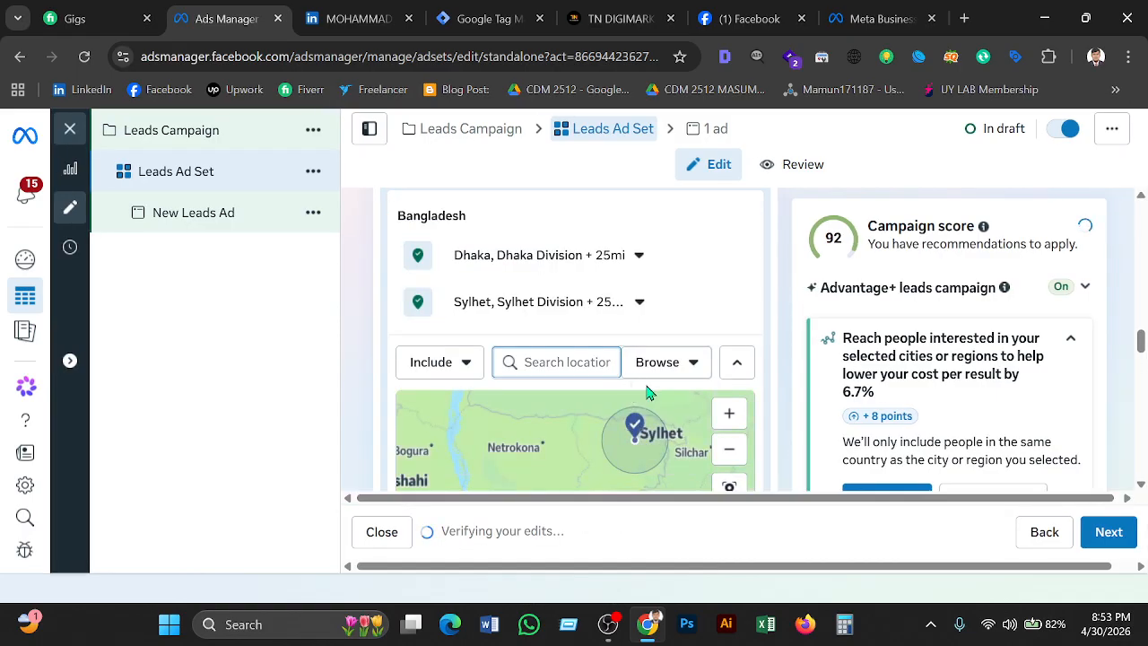
- Review the ad set's audience controls, including the selected locations, the map and the option to reach more people
scroll(650, 392, "down", 5)
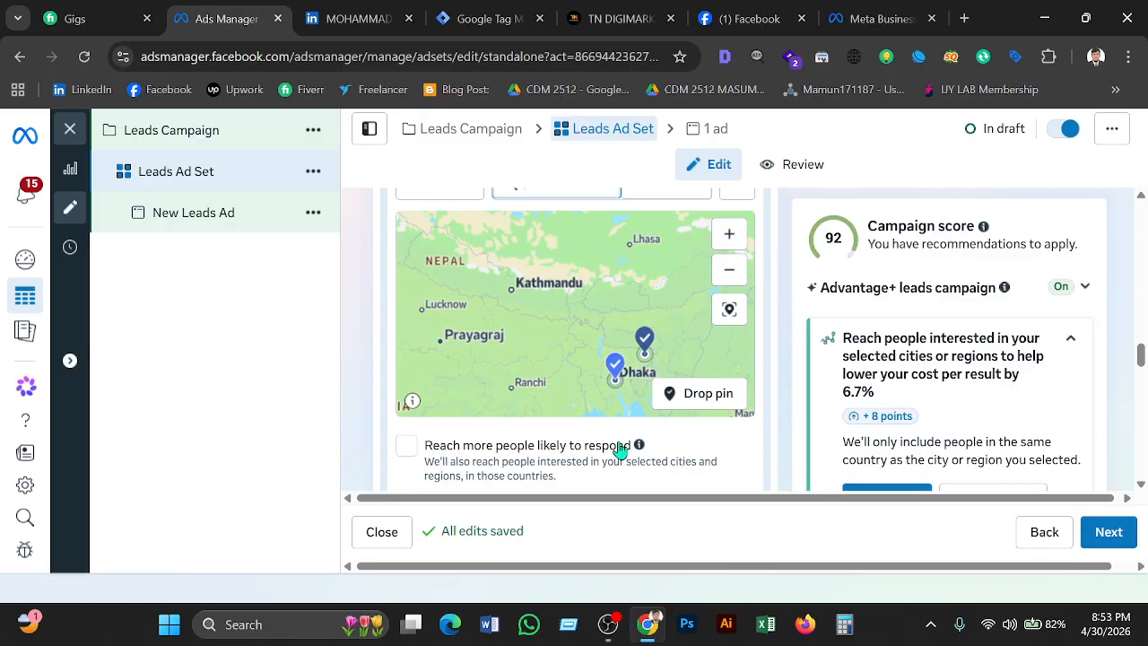
scroll(624, 444, "down", 2)
scroll(610, 457, "down", 1)
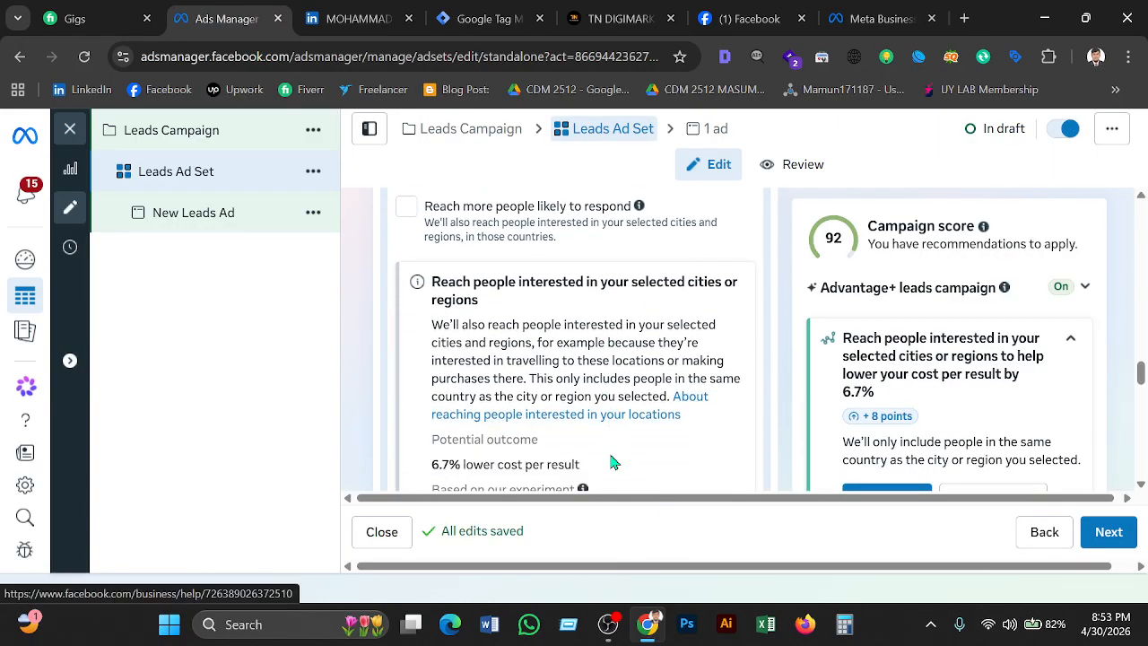
scroll(613, 460, "up", 4)
scroll(612, 460, "up", 3)
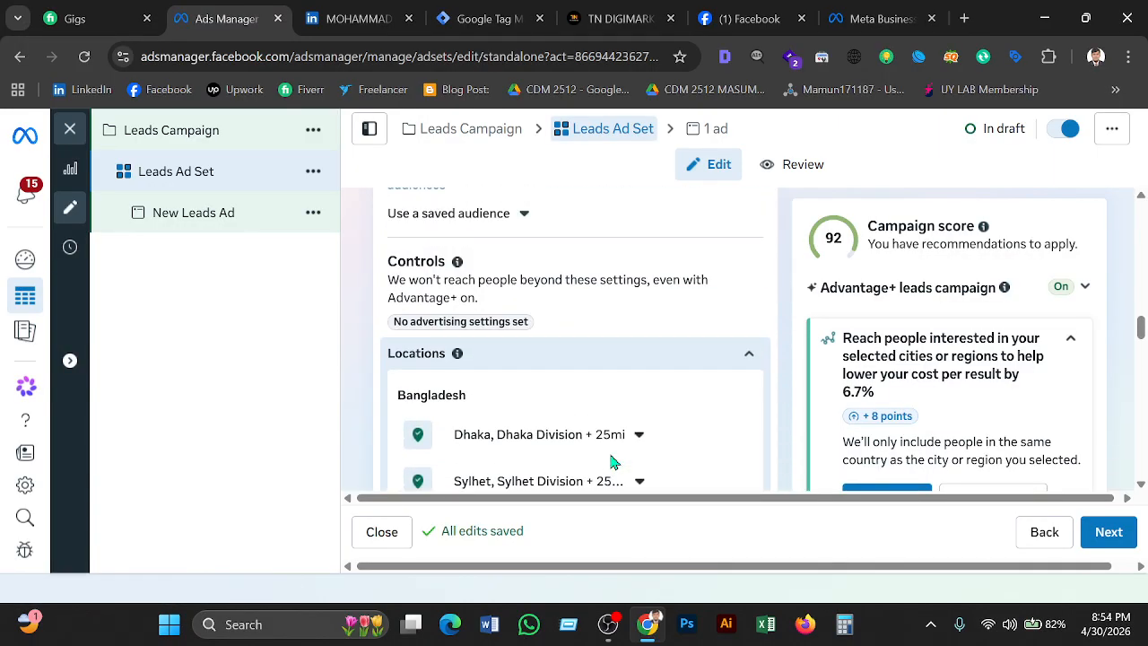
scroll(612, 460, "down", 1)
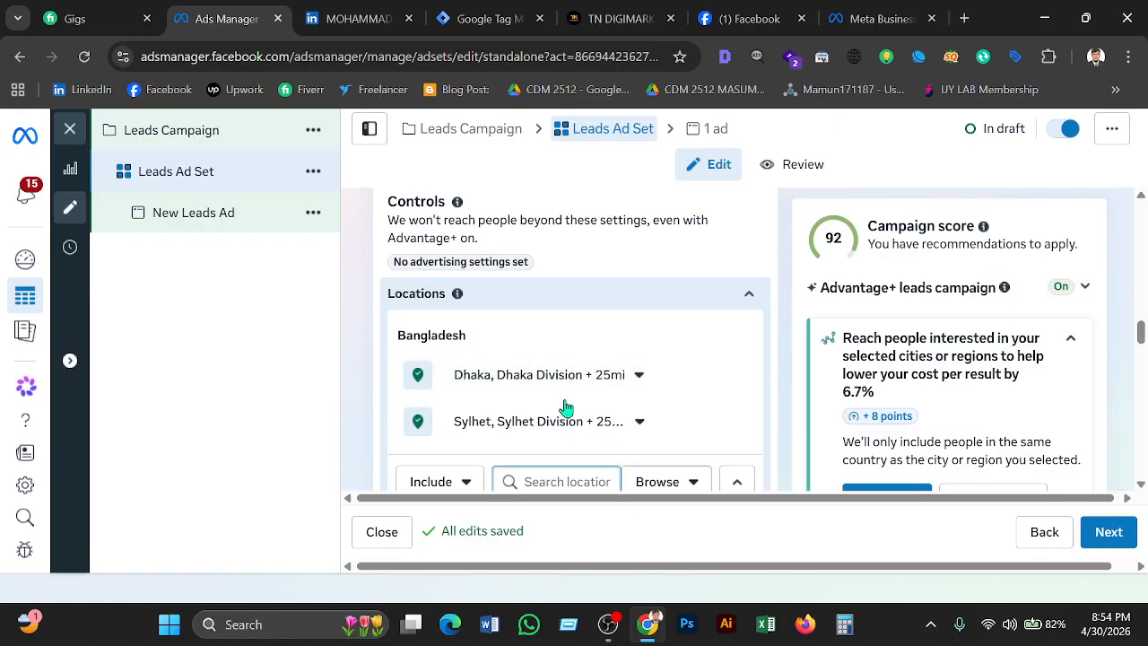
scroll(455, 274, "up", 2)
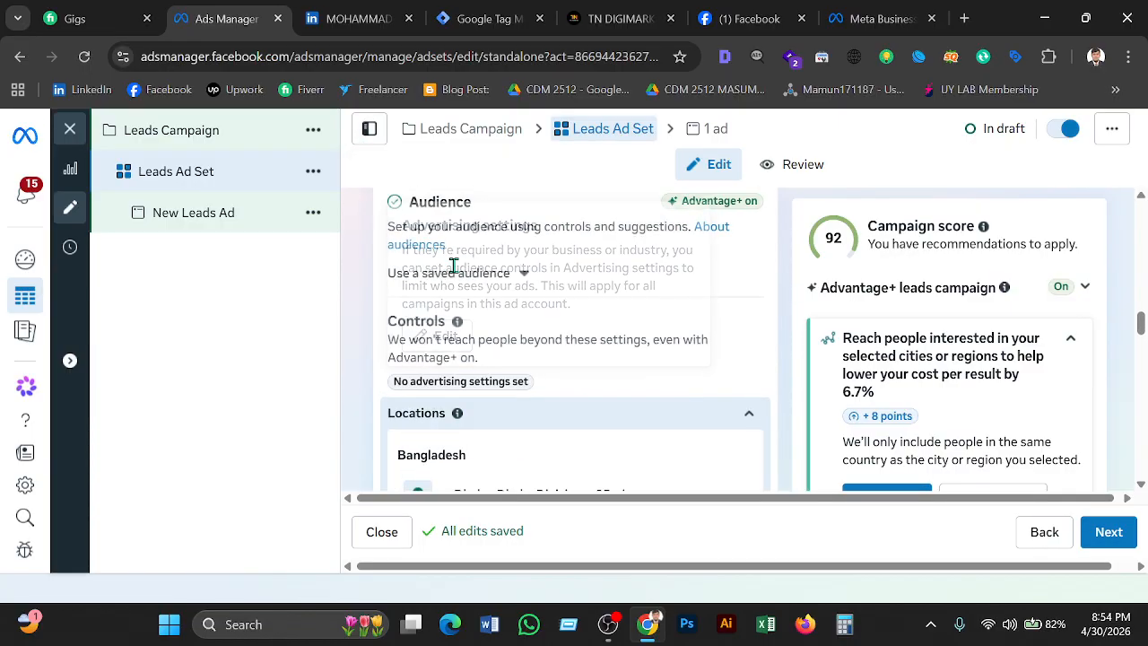
scroll(597, 408, "down", 2)
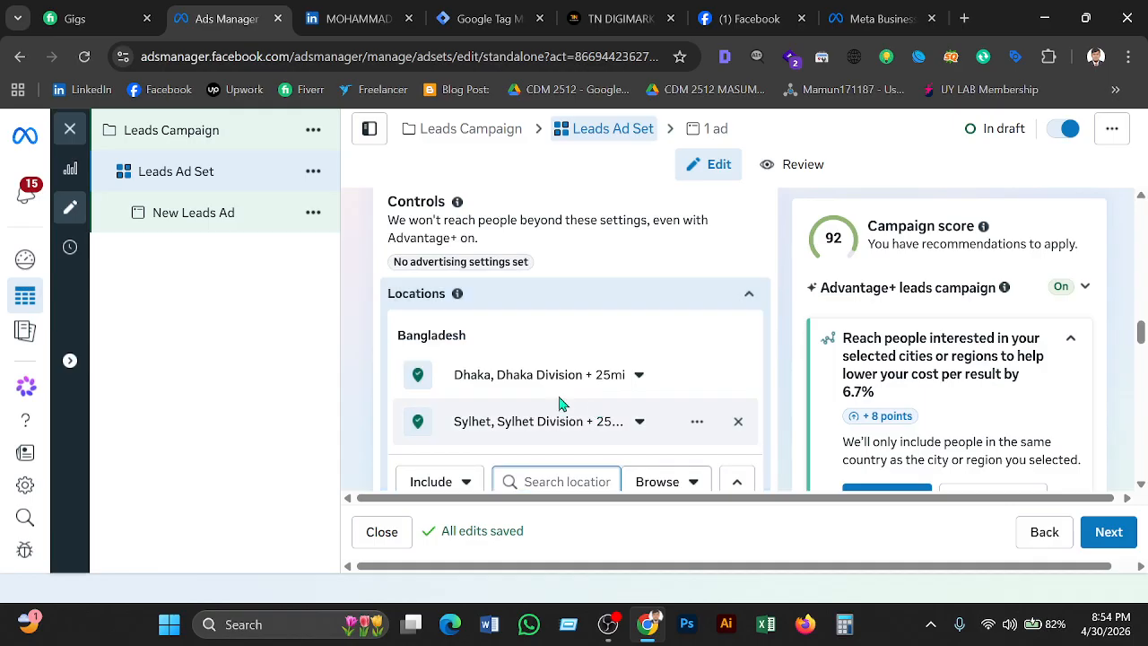